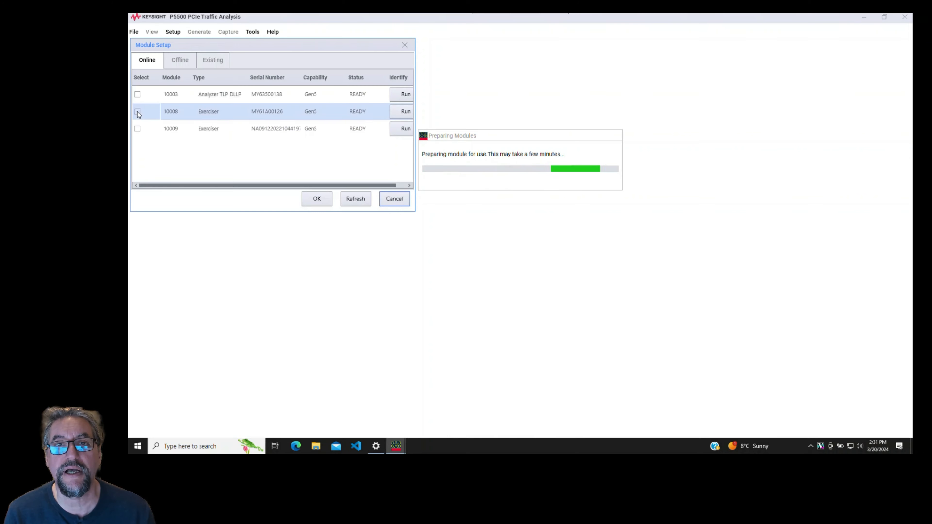
Confirm exerciser module 10008 for this session and switch to the next session's Module Setup window
{"action": "left_click", "coordinate": [326, 200]}
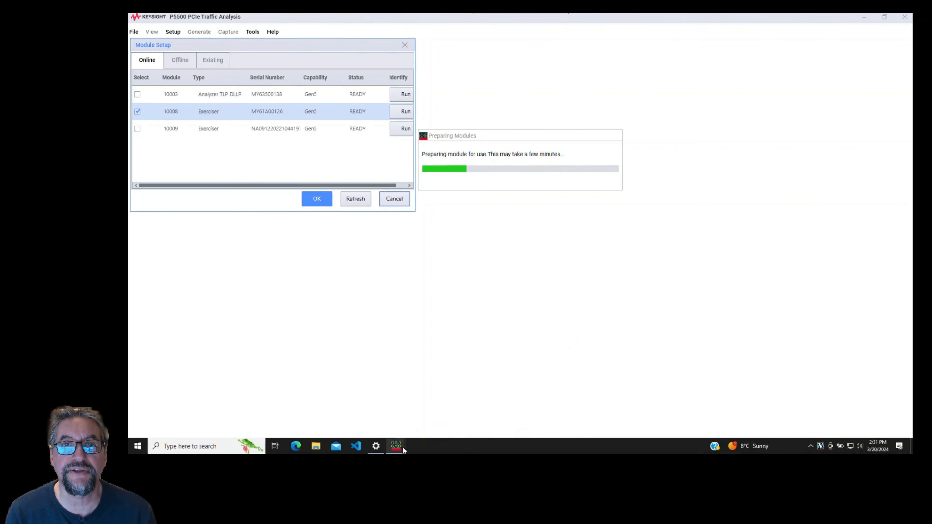
{"action": "mouse_move", "coordinate": [398, 446]}
{"action": "left_click", "coordinate": [309, 411]}
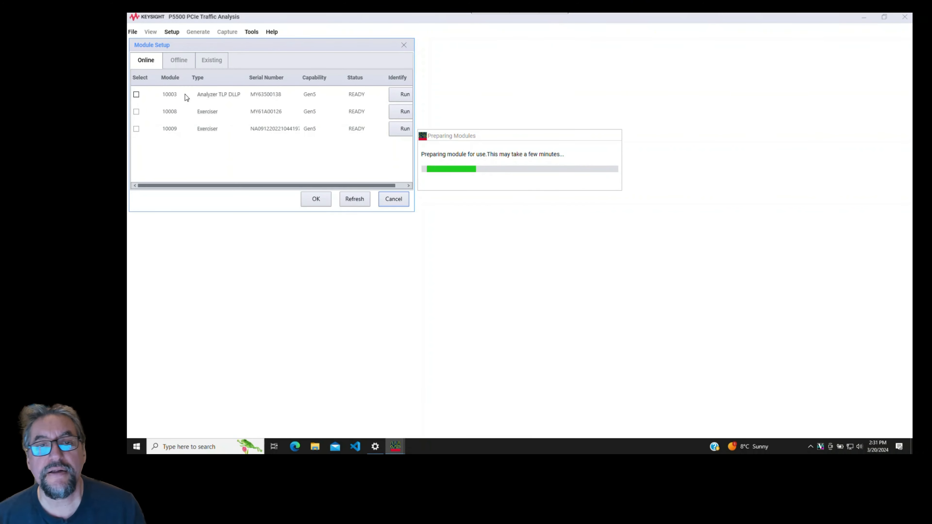
Set analyzer module 10003's type to Analyzer LTSSM and mark the module for use
{"action": "left_click", "coordinate": [240, 95]}
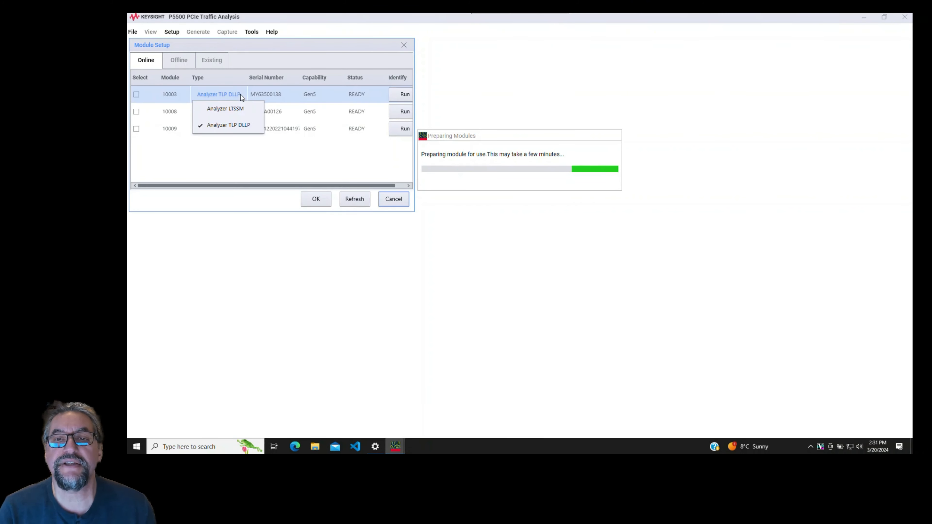
{"action": "left_click", "coordinate": [239, 109]}
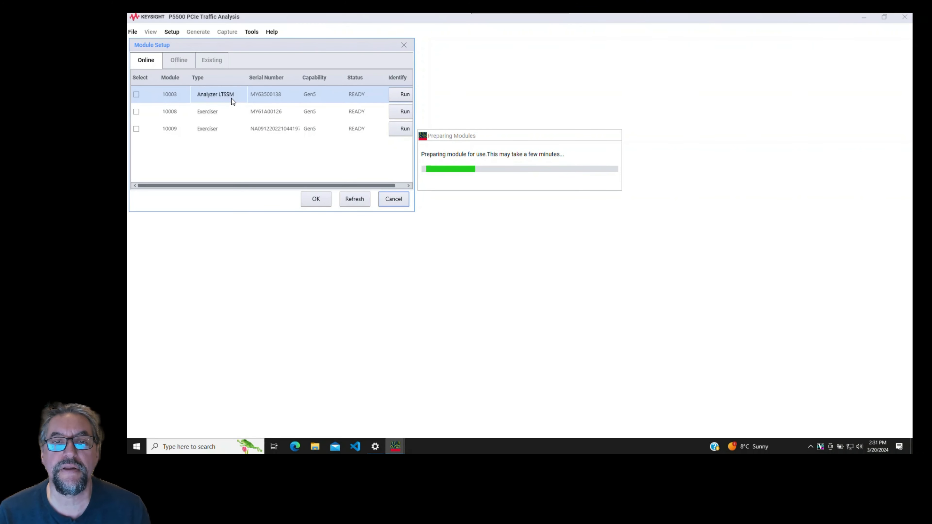
{"action": "left_click", "coordinate": [136, 95]}
{"action": "left_click", "coordinate": [136, 95]}
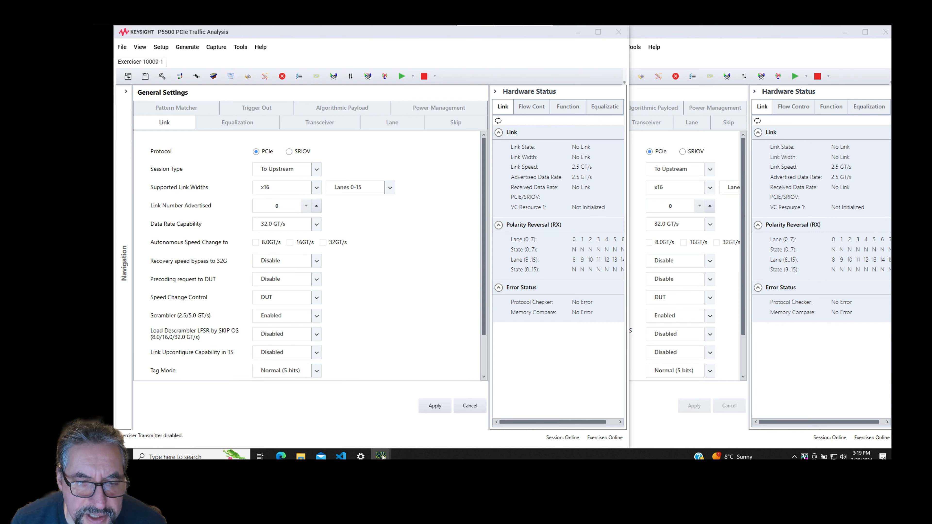
Bring the analyzer window and then both exerciser windows to the front, ending on Exerciser-10009-1
{"action": "mouse_move", "coordinate": [382, 456]}
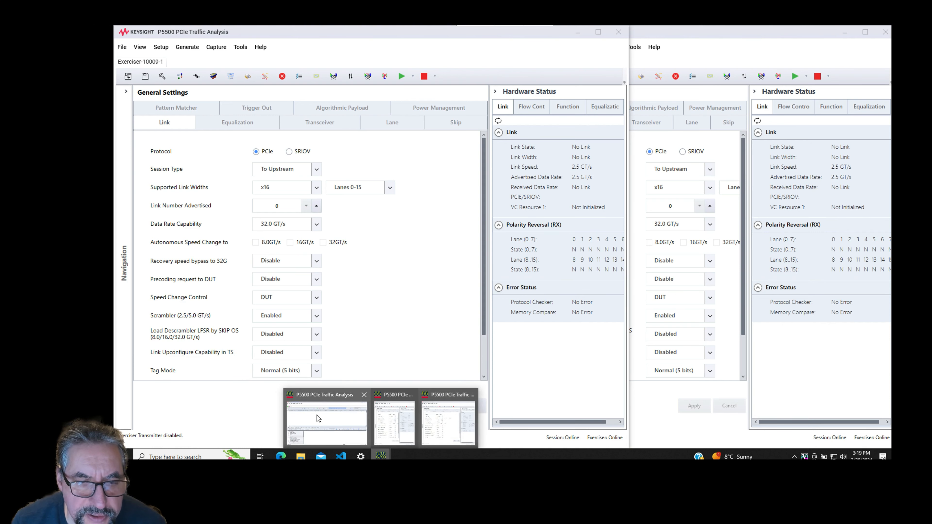
{"action": "left_click", "coordinate": [336, 431]}
{"action": "left_click", "coordinate": [396, 435]}
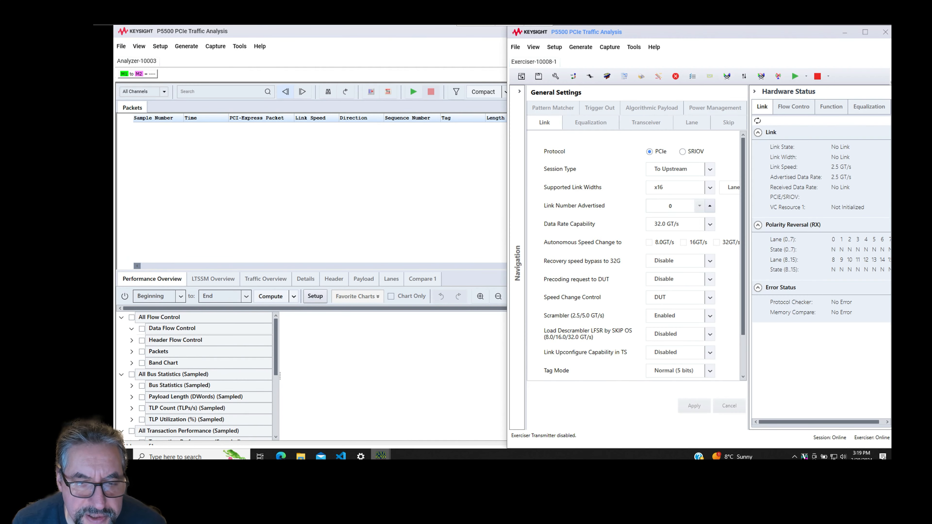
{"action": "left_click", "coordinate": [442, 429]}
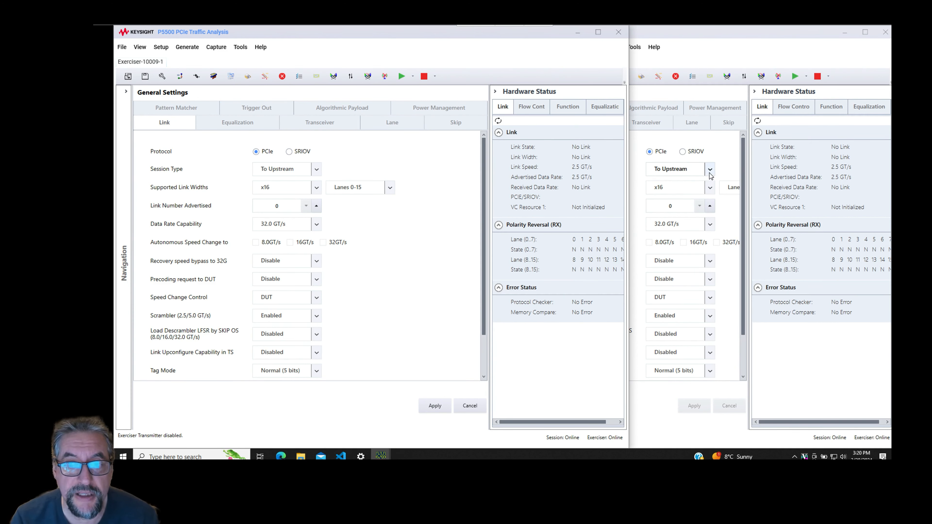
Set the session type of Exerciser-10009-1 to To Downstream and bring its window back in front of Exerciser-10008-1
{"action": "left_click", "coordinate": [316, 169]}
{"action": "left_click", "coordinate": [304, 188]}
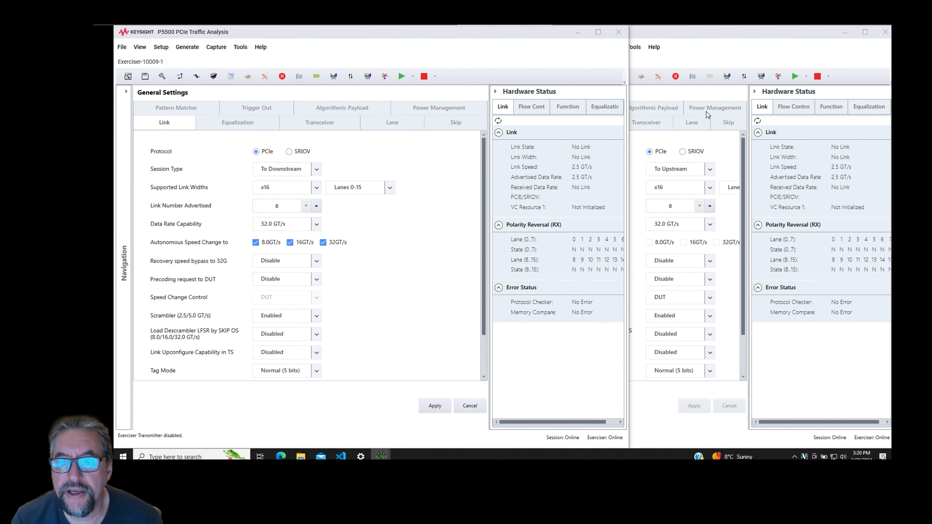
{"action": "left_click", "coordinate": [718, 39]}
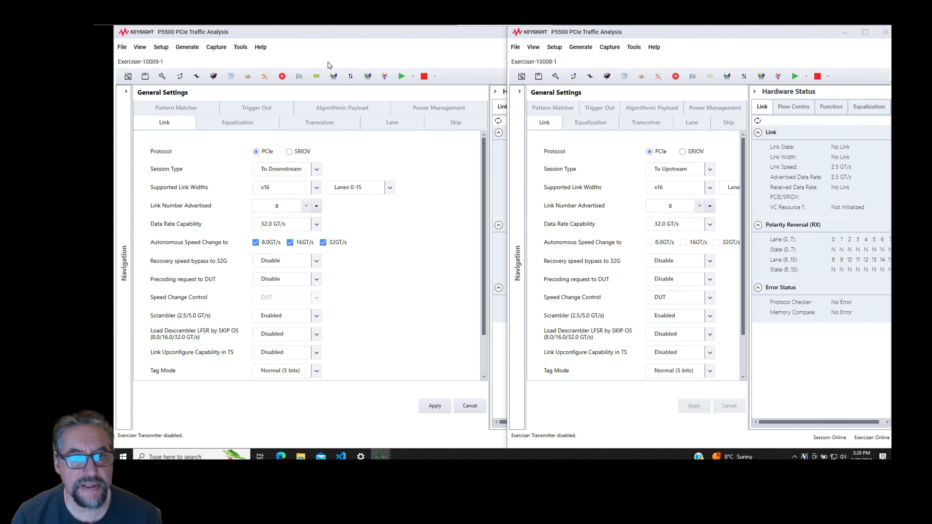
{"action": "left_click", "coordinate": [333, 77]}
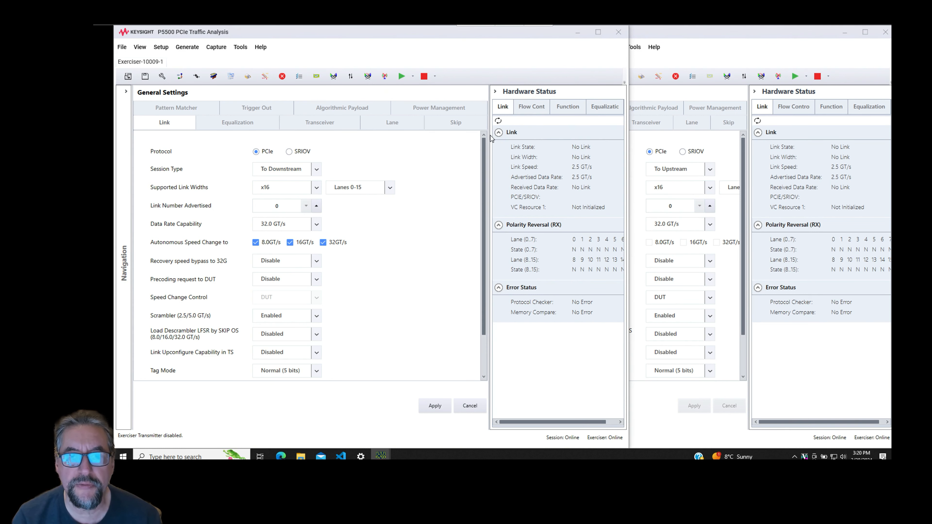
Widen the Hardware Status pane of Exerciser-10009-1, then collapse and expand it again
{"action": "mouse_move", "coordinate": [490, 140]}
{"action": "left_mouse_down"}
{"action": "mouse_move", "coordinate": [537, 146]}
{"action": "mouse_move", "coordinate": [476, 147]}
{"action": "left_mouse_up"}
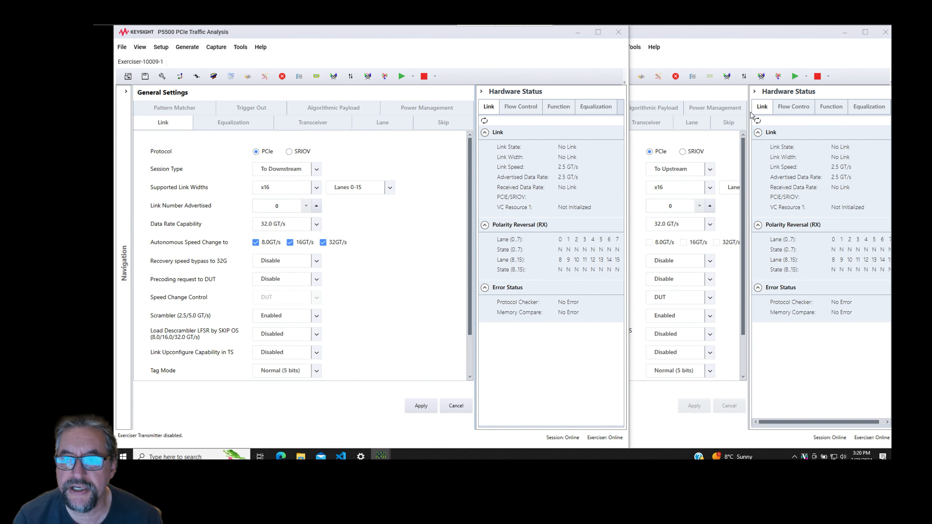
{"action": "left_click", "coordinate": [482, 93]}
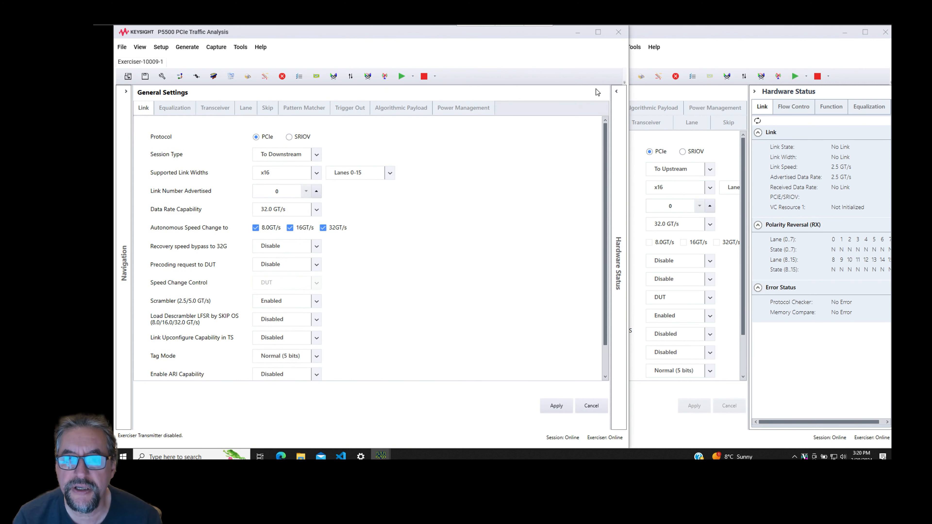
{"action": "left_click", "coordinate": [617, 92]}
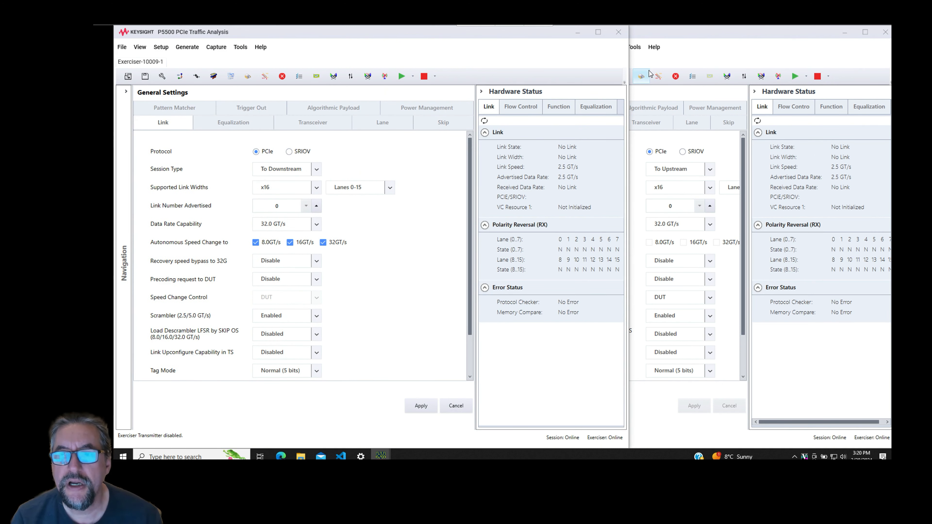
Initiate link-up on Exerciser-10008-1 and Exerciser-10009-1, applying the pending settings changes on the latter
{"action": "left_click", "coordinate": [727, 78]}
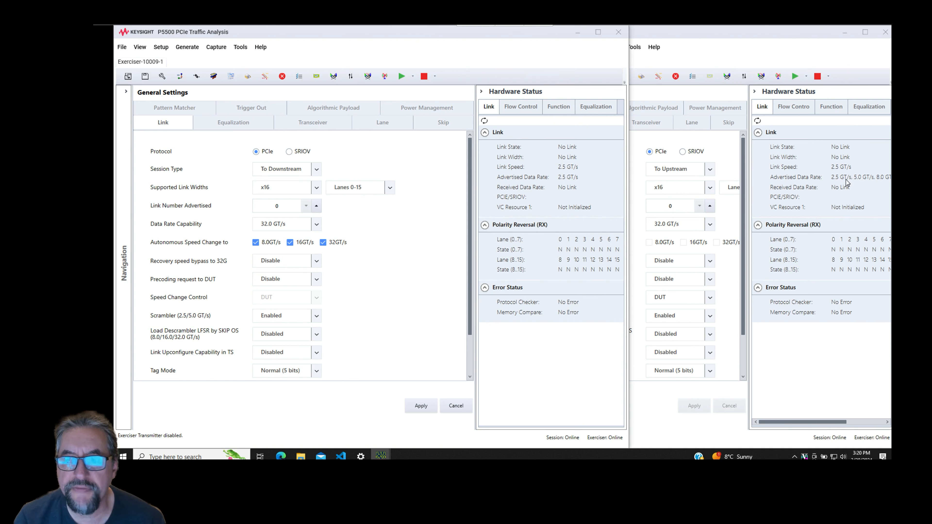
{"action": "left_click", "coordinate": [334, 77]}
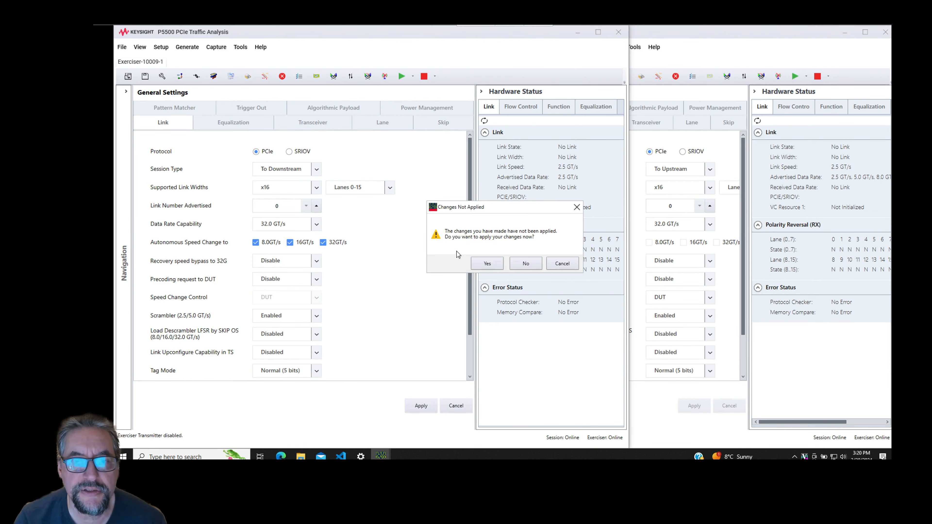
{"action": "left_click", "coordinate": [478, 267]}
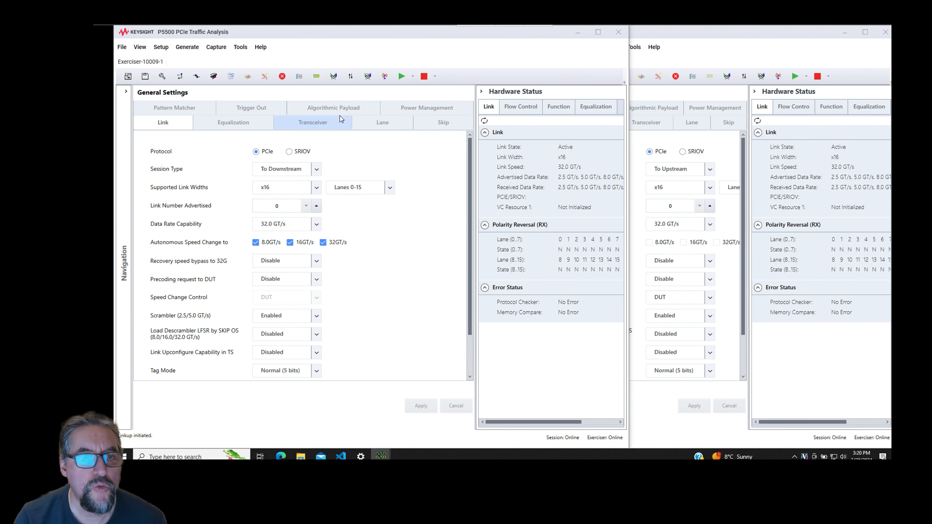
Set the supported link width of Exerciser-10009-1 to x4, apply the change and initiate link-up again
{"action": "left_click", "coordinate": [318, 188]}
{"action": "left_click", "coordinate": [276, 238]}
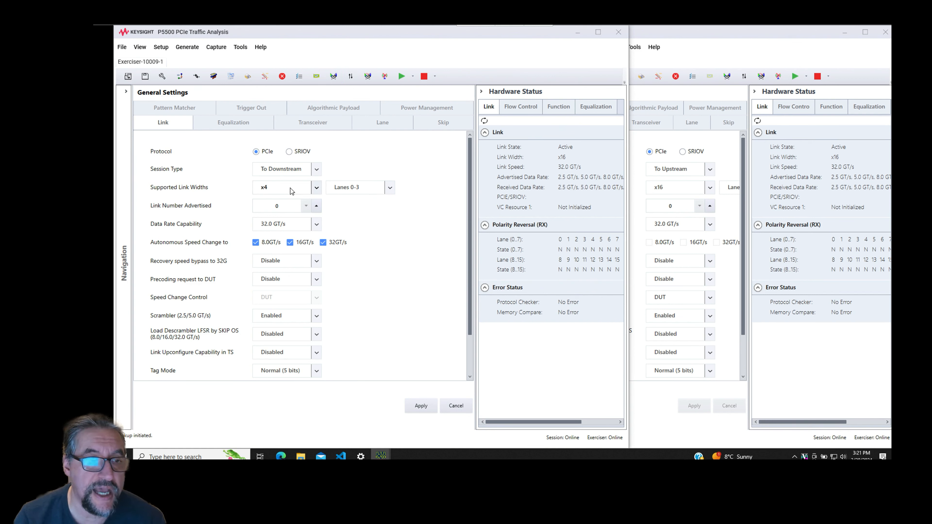
{"action": "left_click", "coordinate": [334, 76]}
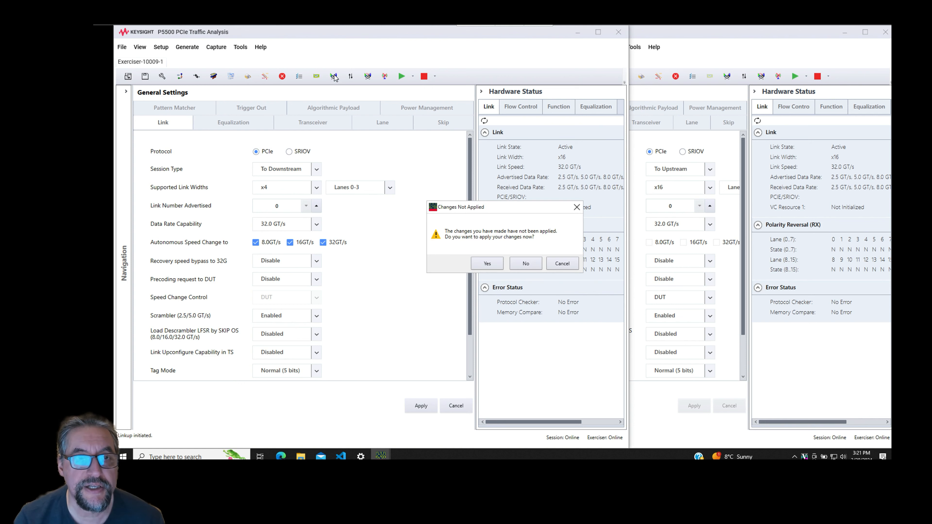
{"action": "left_click", "coordinate": [488, 264]}
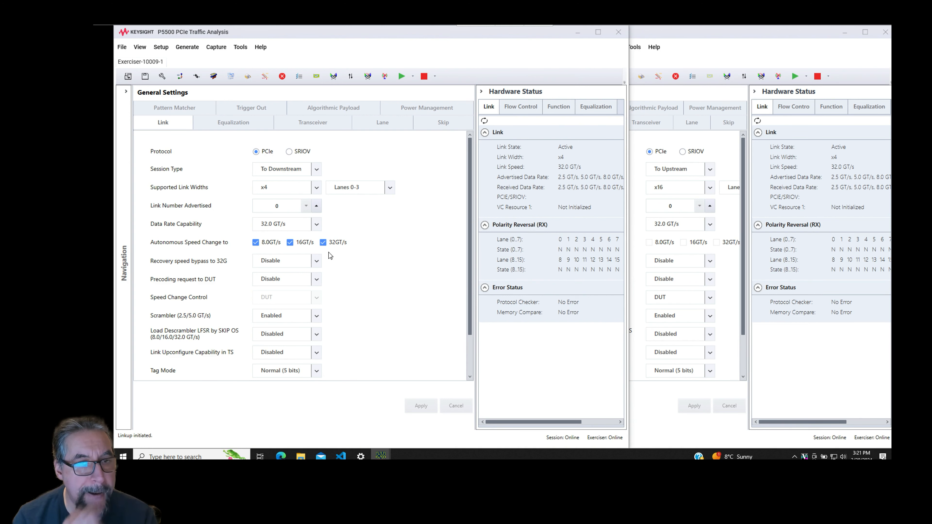
Set the supported link width of Exerciser-10009-1 back to x16, apply the change and retrain the link
{"action": "left_click", "coordinate": [317, 187]}
{"action": "left_click", "coordinate": [290, 271]}
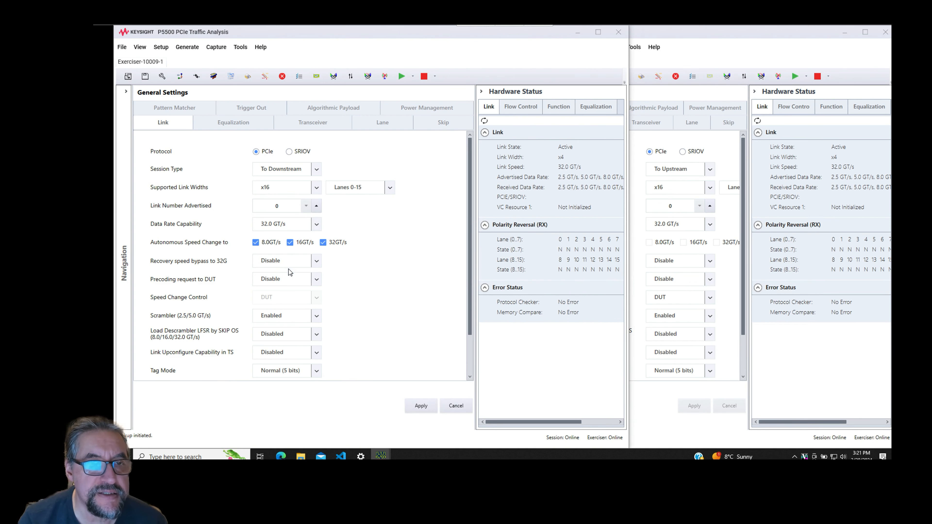
{"action": "left_click", "coordinate": [331, 77]}
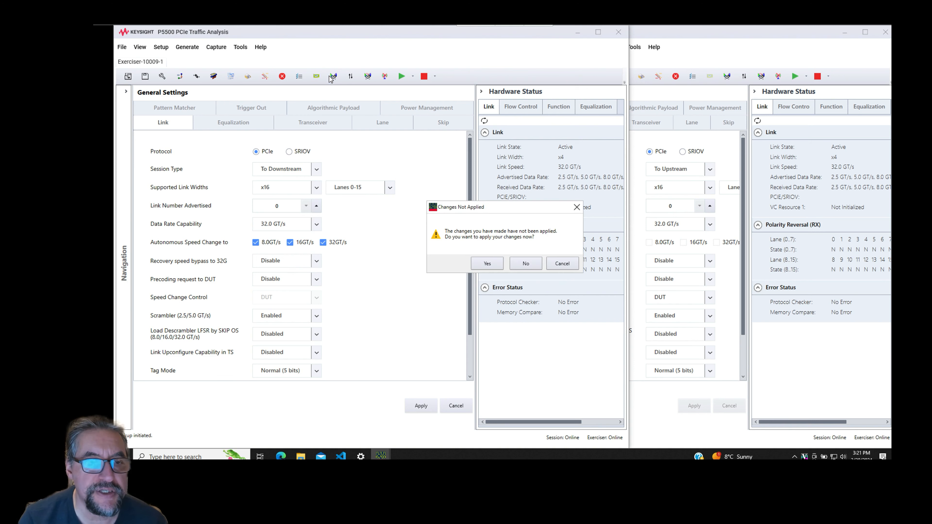
{"action": "left_click", "coordinate": [487, 263]}
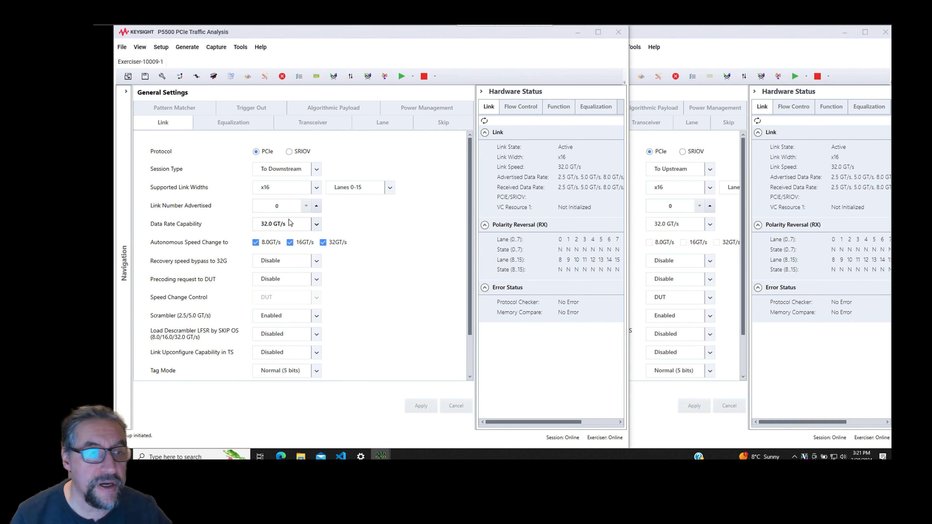
In the LTSSM tests of Exerciser-10009-1, clear the log and run the Capture state transitions test case
{"action": "left_click", "coordinate": [180, 77]}
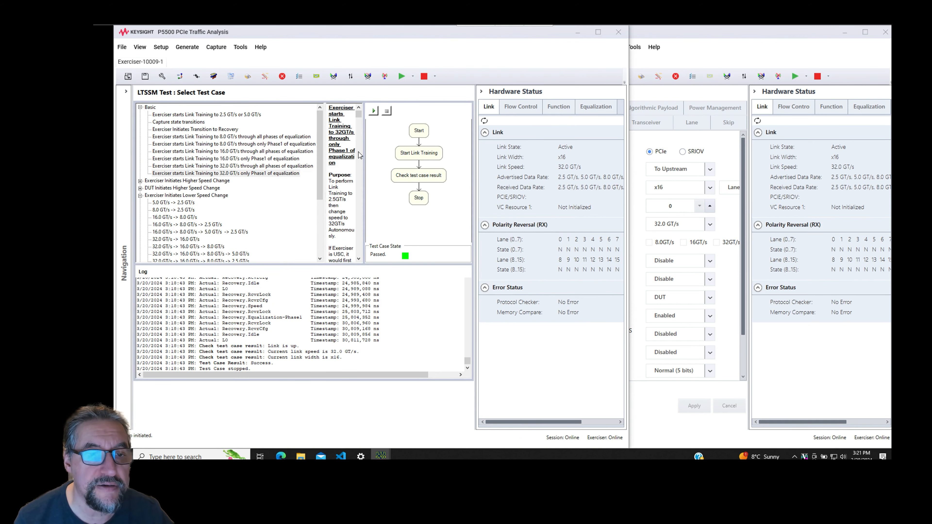
{"action": "left_click_drag", "start_coordinate": [628, 127], "coordinate": [743, 137]}
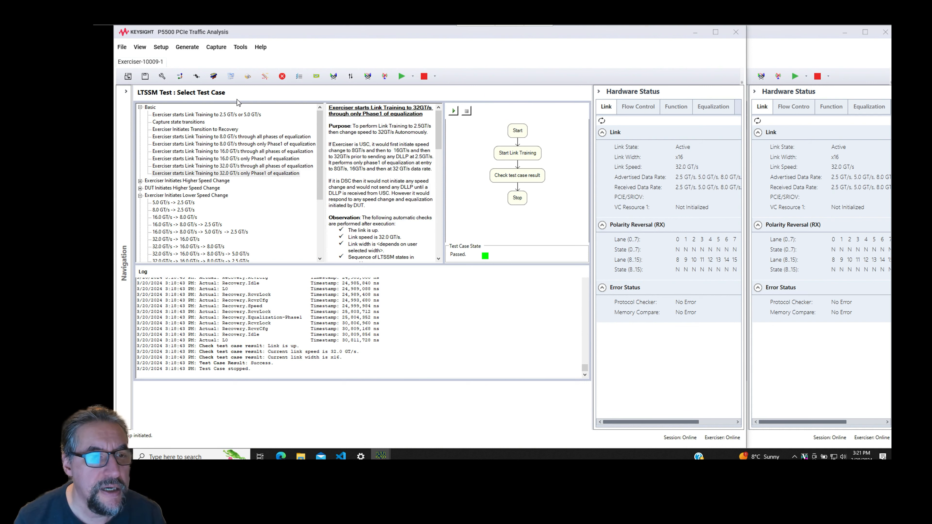
{"action": "left_click", "coordinate": [195, 122]}
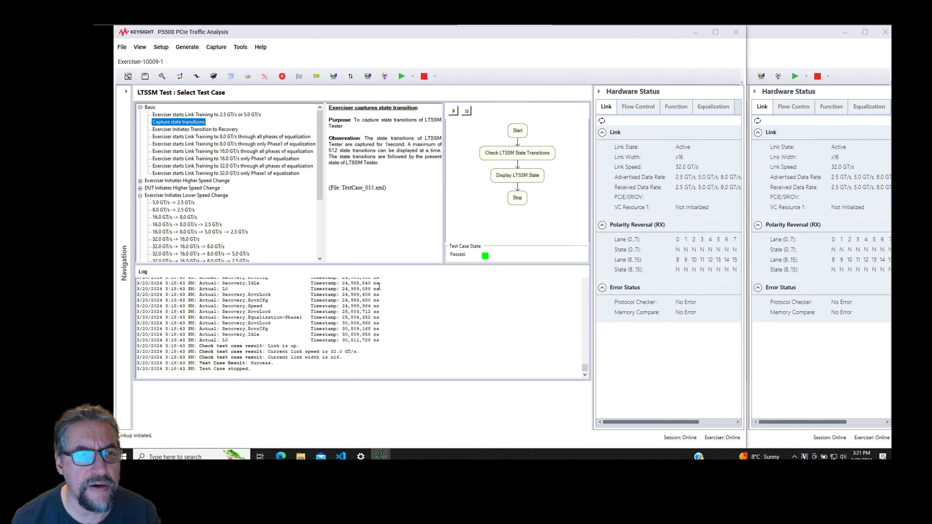
{"action": "right_click", "coordinate": [428, 297]}
{"action": "left_click", "coordinate": [453, 302]}
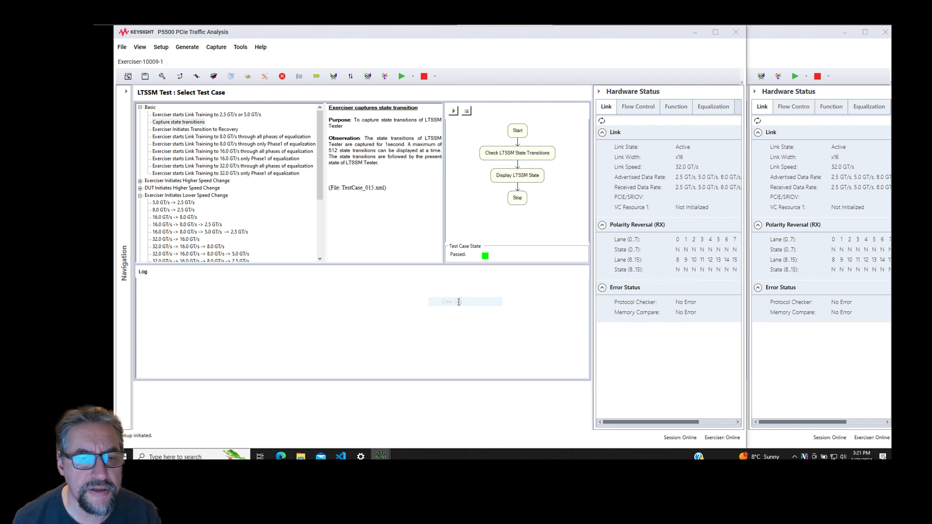
{"action": "left_click", "coordinate": [454, 111]}
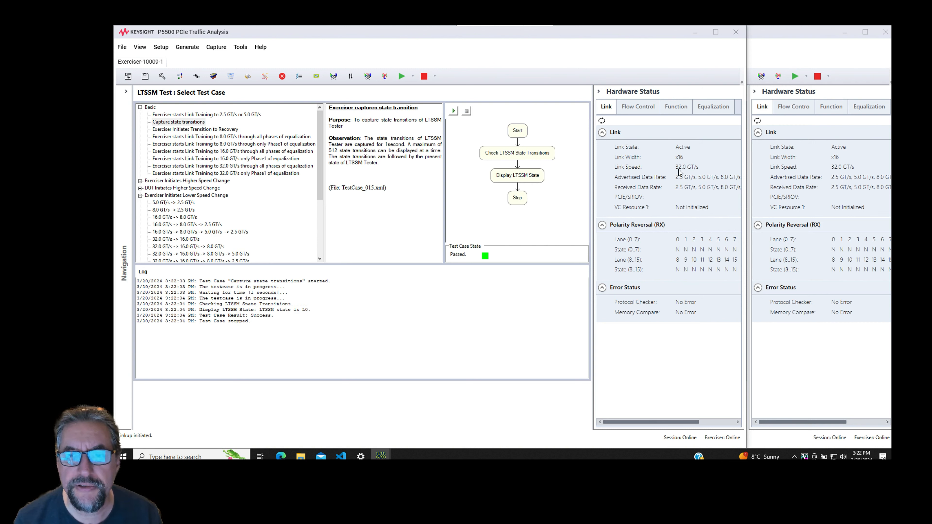
Run the exerciser-initiated lower speed change test 32.0 GT/s -> 16.0 GT/s -> 8.0 GT/s -> 2.5 GT/s
{"action": "scroll", "coordinate": [278, 202], "scroll_direction": "down", "scroll_amount": 3}
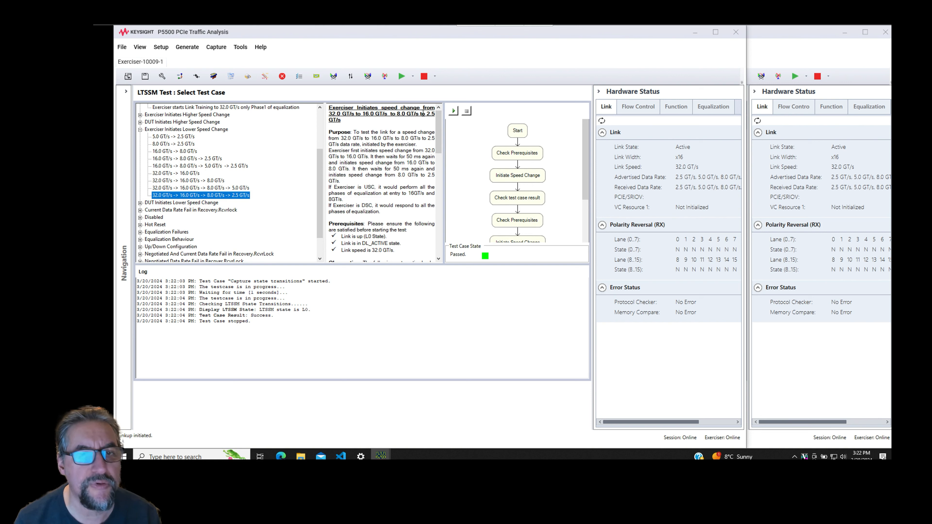
{"action": "left_click", "coordinate": [454, 112]}
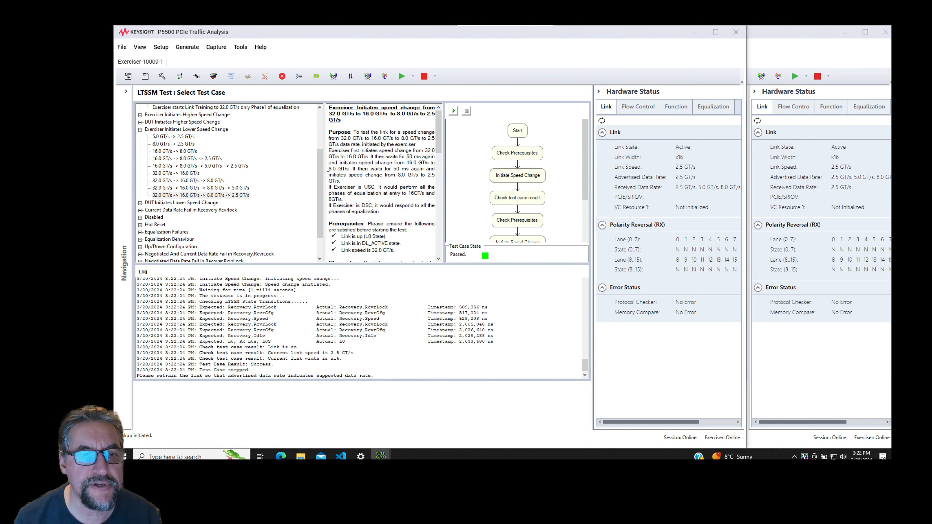
Widen the test description and review its prerequisites, automatic checks and expected LTSSM state sequence alongside the log
{"action": "left_click_drag", "start_coordinate": [327, 175], "coordinate": [283, 178]}
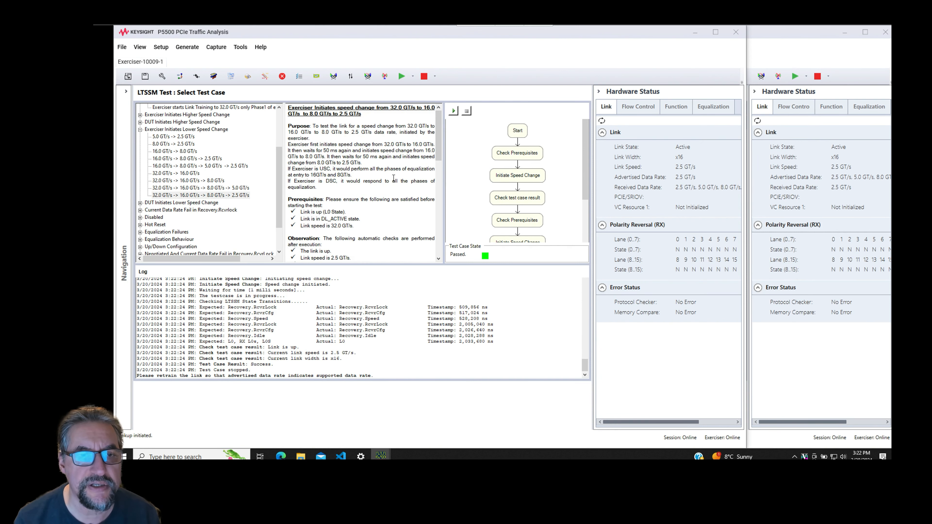
{"action": "scroll", "coordinate": [379, 350], "scroll_direction": "up", "scroll_amount": 1}
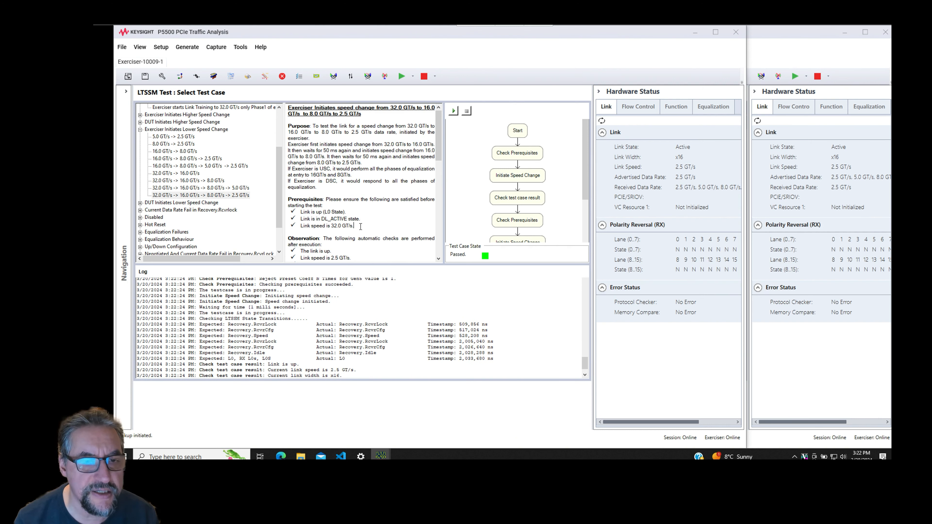
{"action": "scroll", "coordinate": [363, 227], "scroll_direction": "down", "scroll_amount": 2}
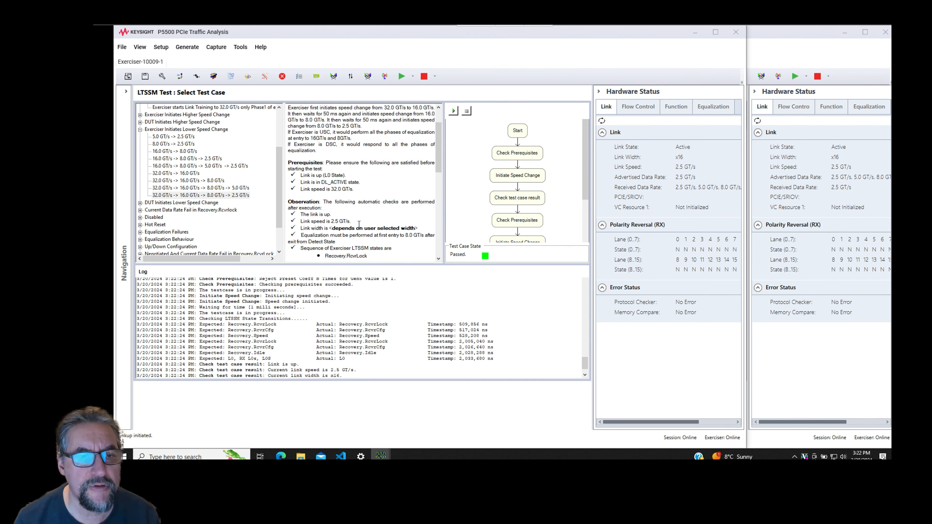
{"action": "scroll", "coordinate": [358, 224], "scroll_direction": "down", "scroll_amount": 7}
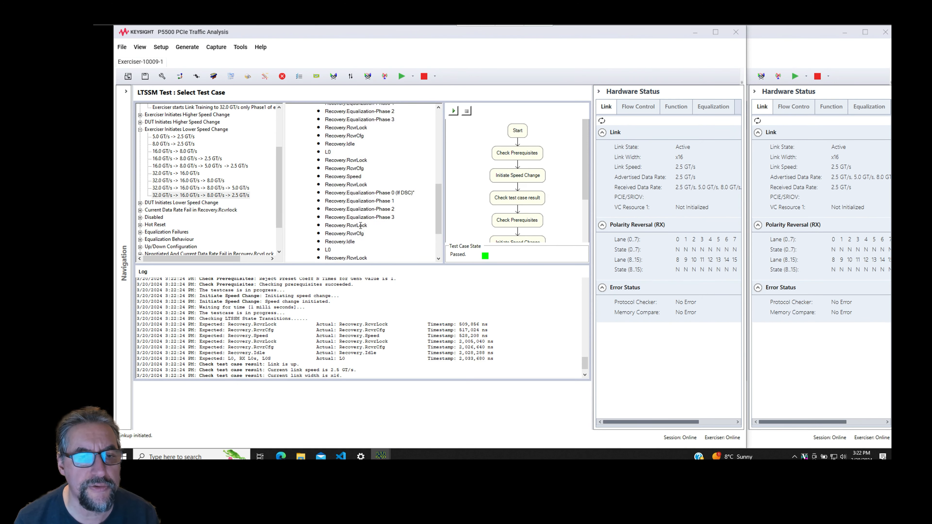
{"action": "scroll", "coordinate": [360, 225], "scroll_direction": "down", "scroll_amount": 2}
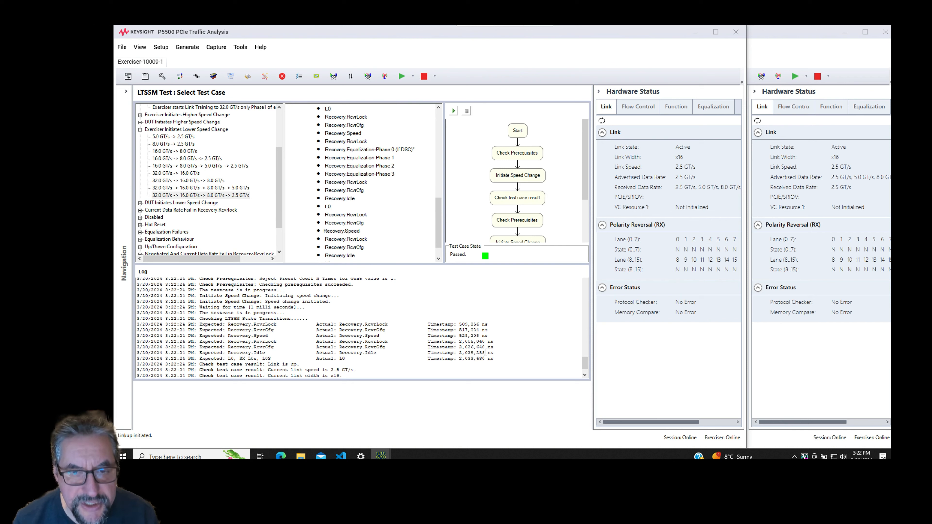
Review the speed change test's log, comparing expected and actual LTSSM transitions and checks from the start of the test to its result
{"action": "scroll", "coordinate": [487, 353], "scroll_direction": "down", "scroll_amount": 1}
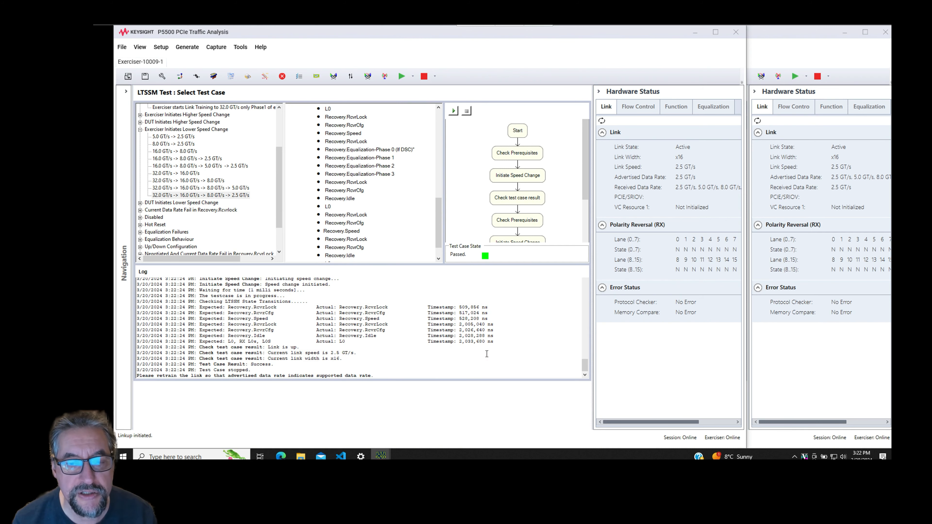
{"action": "scroll", "coordinate": [487, 354], "scroll_direction": "up", "scroll_amount": 8}
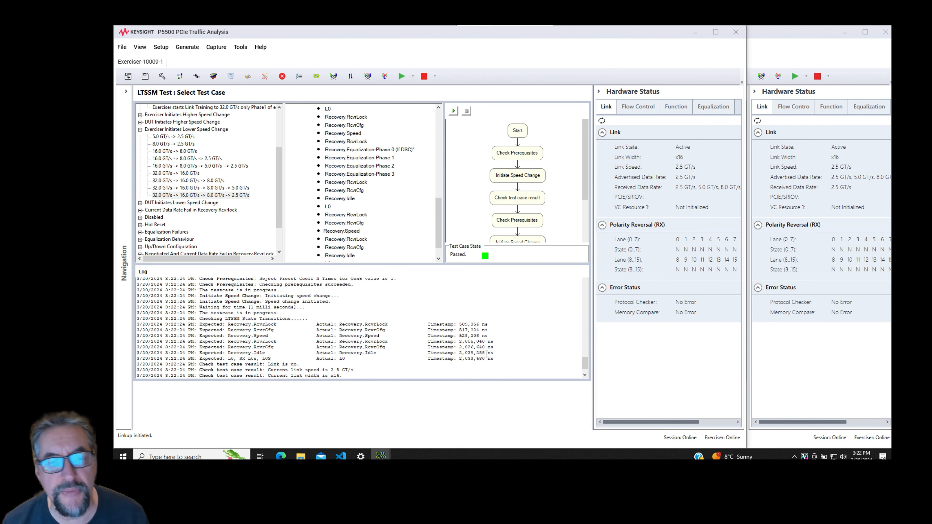
{"action": "scroll", "coordinate": [486, 354], "scroll_direction": "up", "scroll_amount": 5}
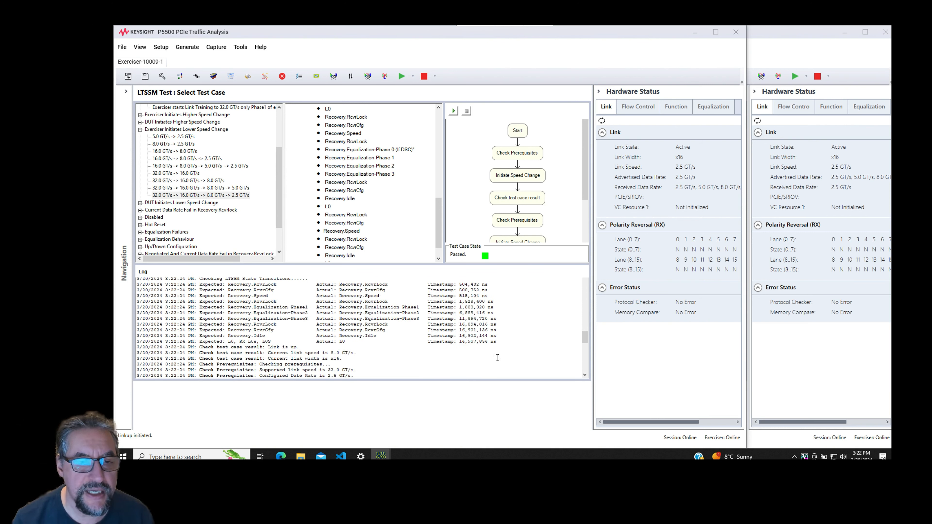
{"action": "scroll", "coordinate": [498, 357], "scroll_direction": "up", "scroll_amount": 6}
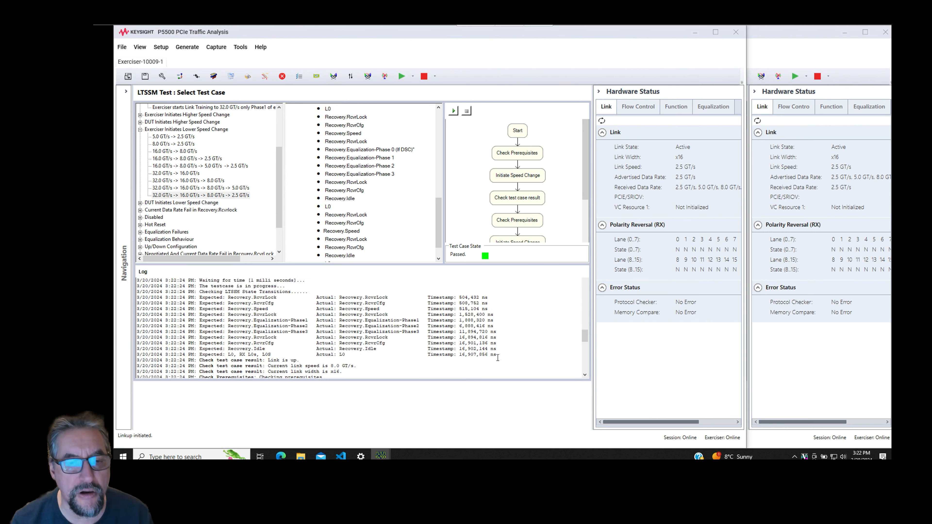
{"action": "scroll", "coordinate": [498, 357], "scroll_direction": "down", "scroll_amount": 7}
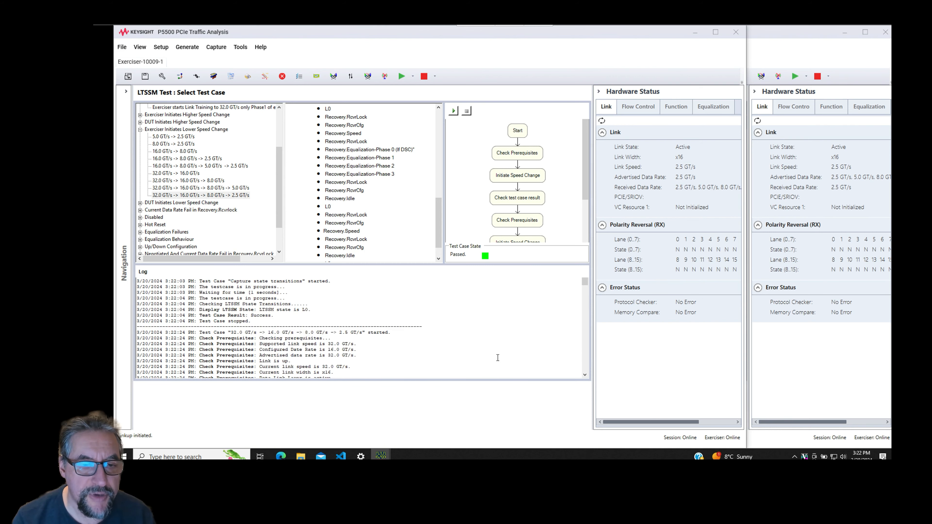
{"action": "scroll", "coordinate": [497, 358], "scroll_direction": "down", "scroll_amount": 5}
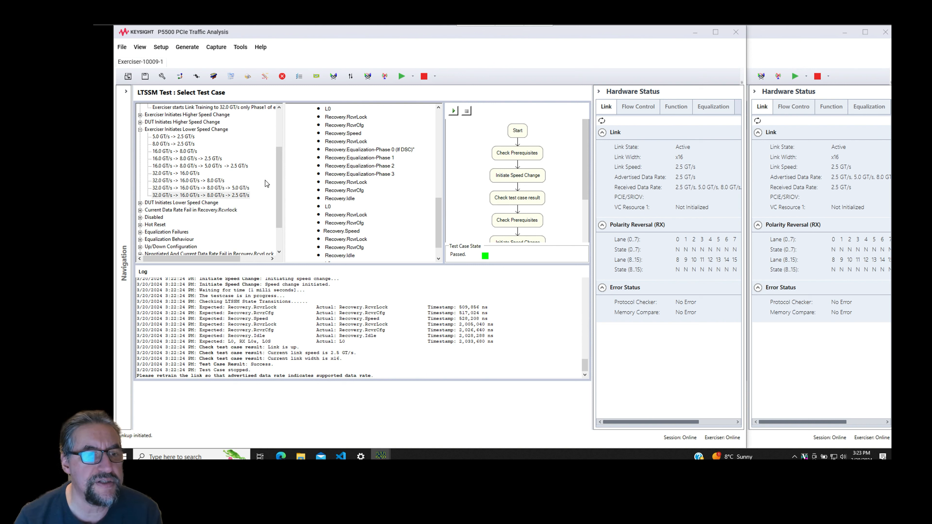
Select the Basic test case for link training to 32.0 GT/s through only Phase1 of equalization and retrain the link
{"action": "left_click_drag", "start_coordinate": [278, 200], "coordinate": [274, 152]}
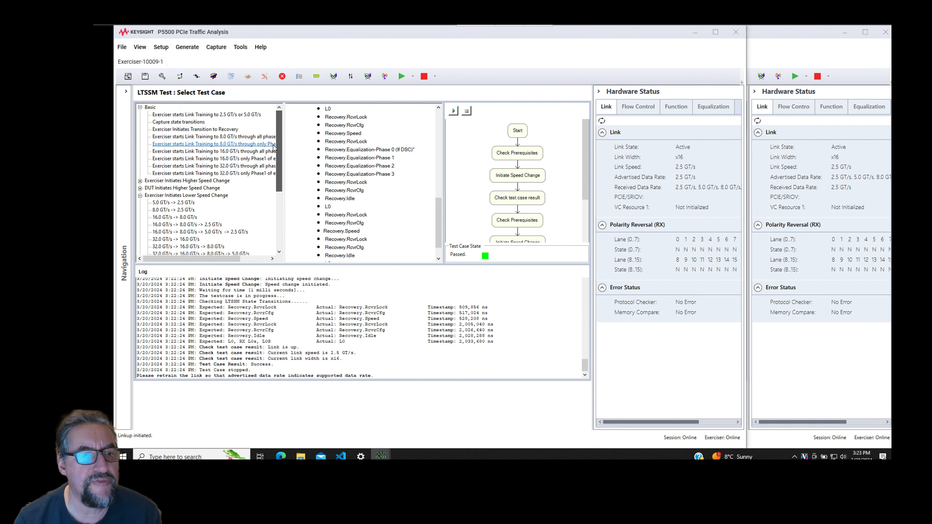
{"action": "left_click", "coordinate": [267, 174]}
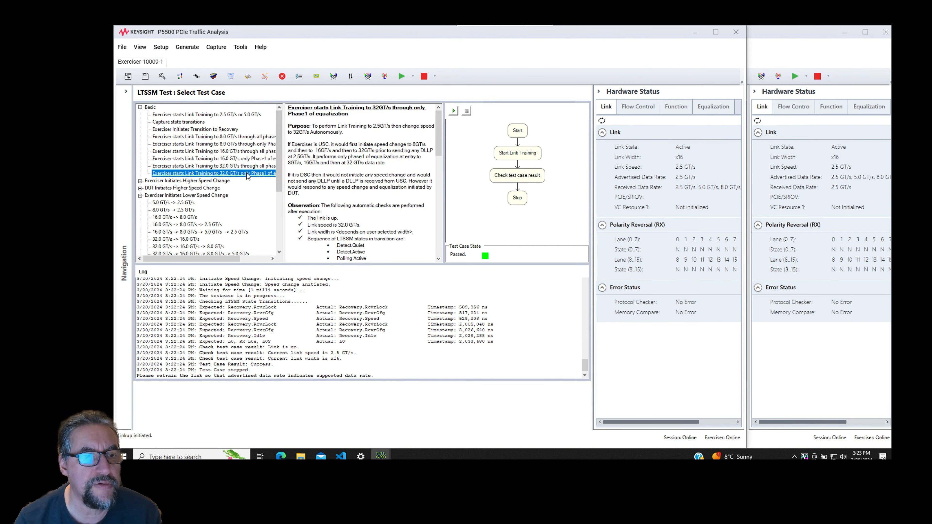
{"action": "left_click", "coordinate": [333, 77]}
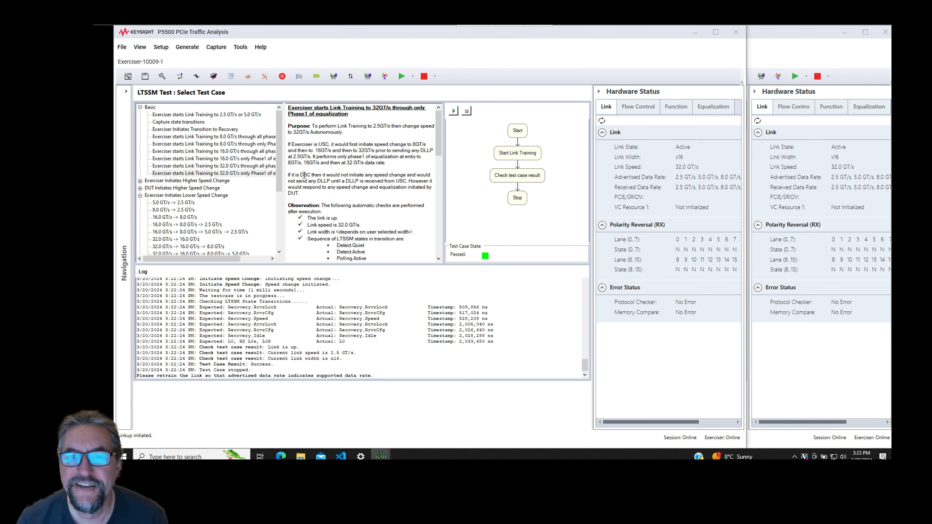
Rerun the exerciser-initiated lower speed change test 32.0 GT/s -> 16.0 GT/s -> 8.0 GT/s -> 2.5 GT/s
{"action": "scroll", "coordinate": [272, 205], "scroll_direction": "down", "scroll_amount": 3}
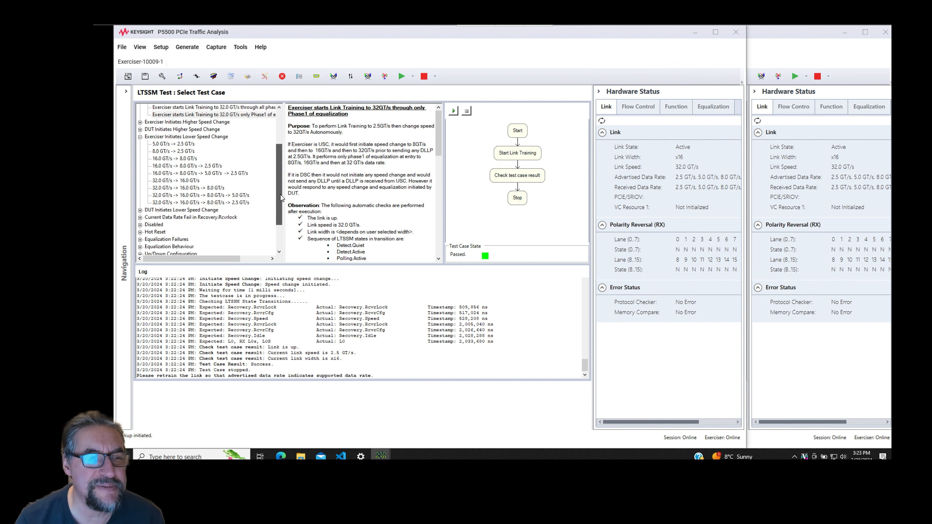
{"action": "left_click", "coordinate": [196, 187]}
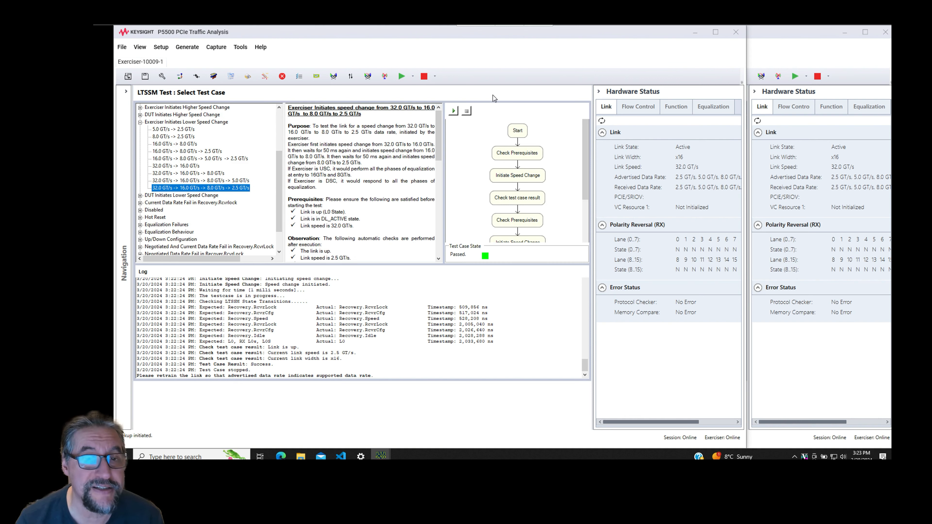
{"action": "left_click", "coordinate": [453, 112]}
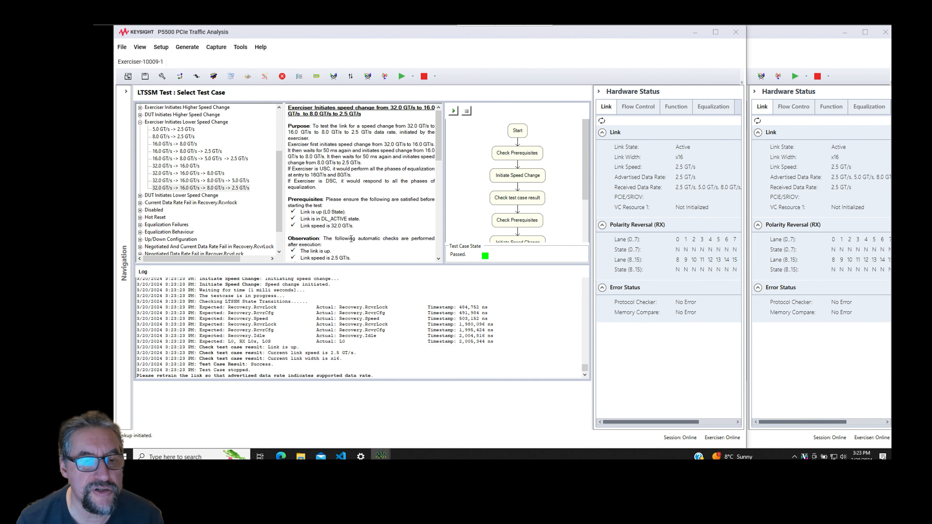
Select the Capture state transitions test case, clear the log and run the test
{"action": "left_click_drag", "start_coordinate": [279, 183], "coordinate": [279, 144]}
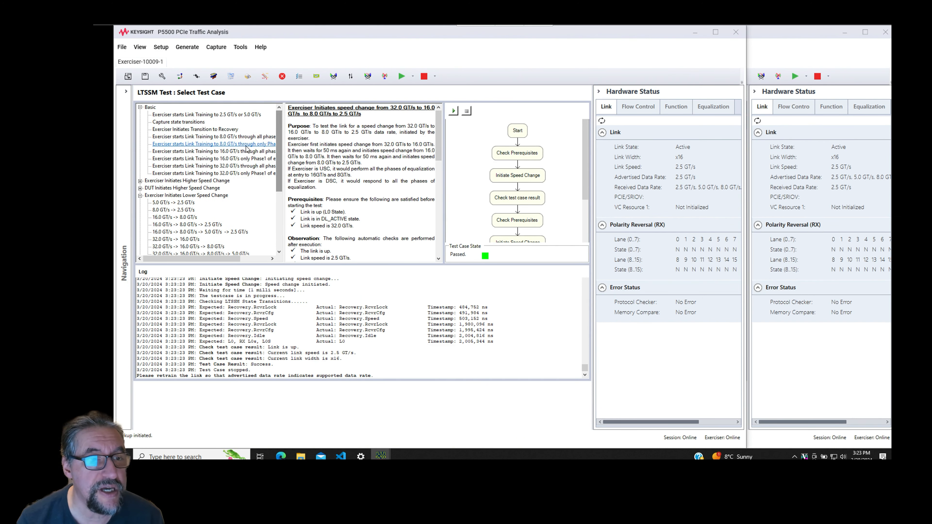
{"action": "left_click", "coordinate": [191, 122]}
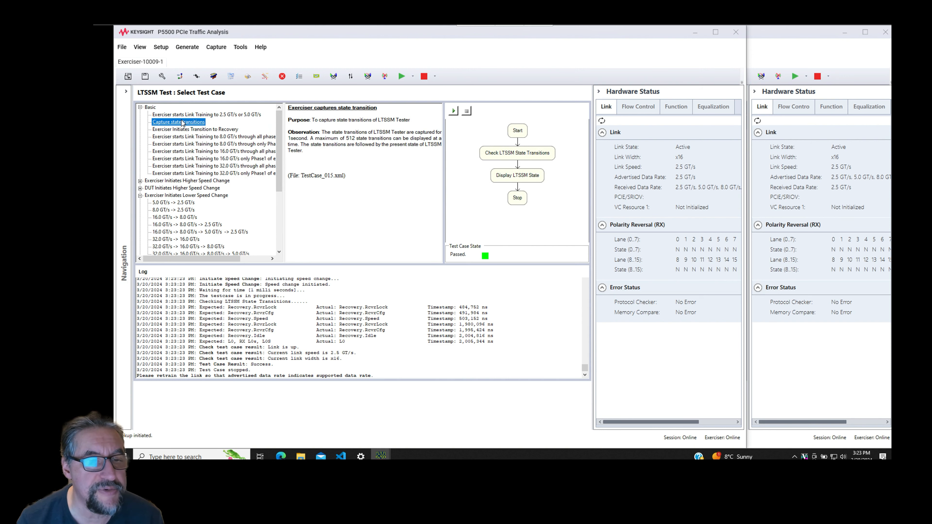
{"action": "right_click", "coordinate": [354, 290]}
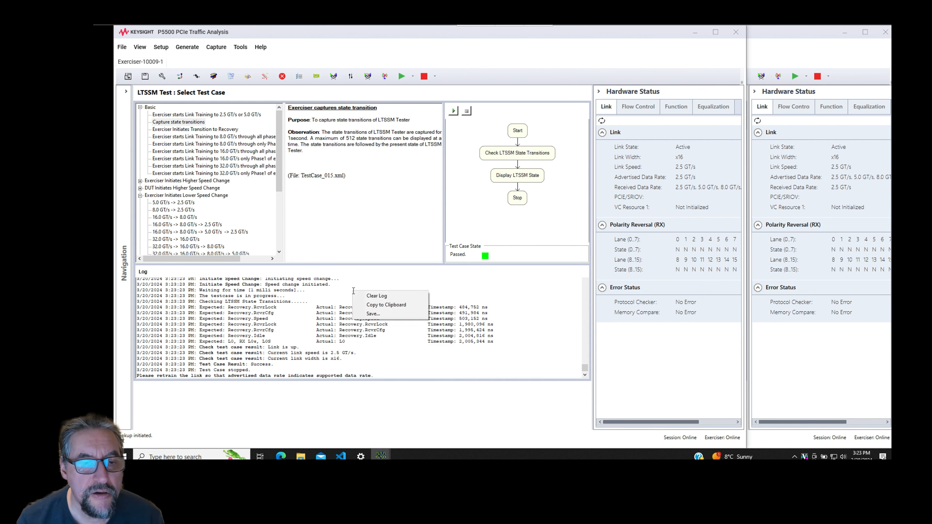
{"action": "left_click", "coordinate": [382, 297]}
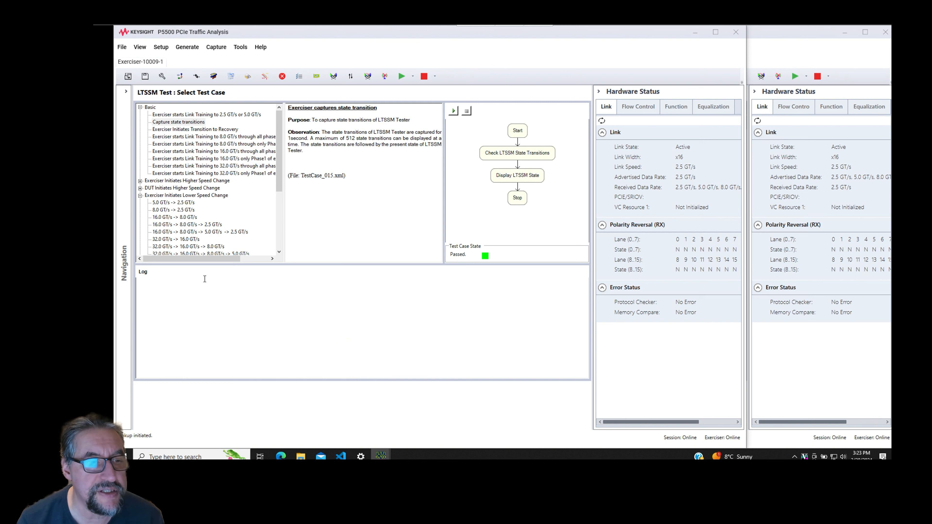
{"action": "left_click", "coordinate": [454, 111]}
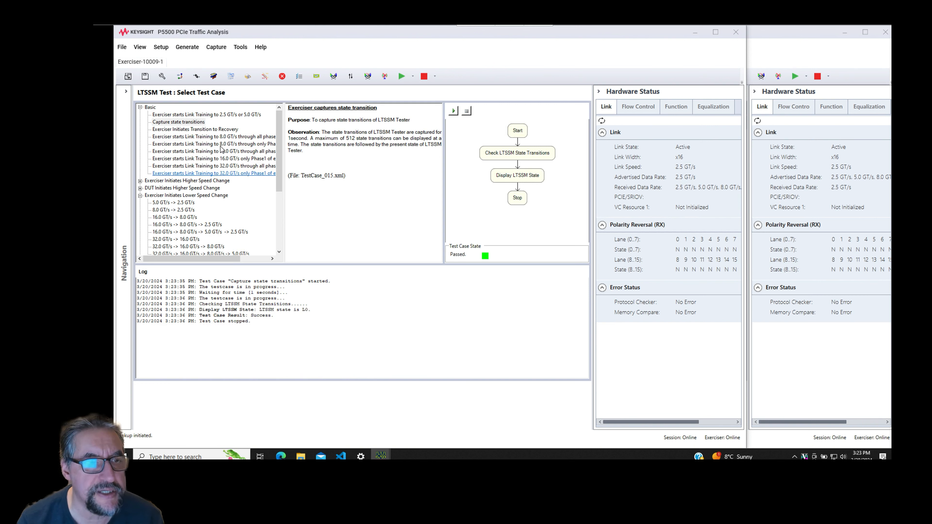
Run the link training test to 32.0 GT/s through only Phase1 of equalization and review its logged state transitions
{"action": "left_click", "coordinate": [224, 173]}
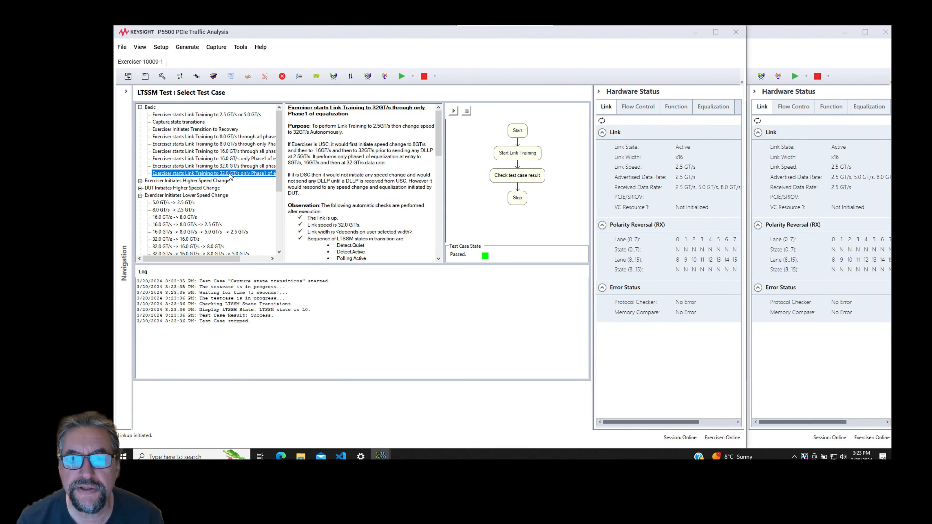
{"action": "left_click", "coordinate": [454, 111]}
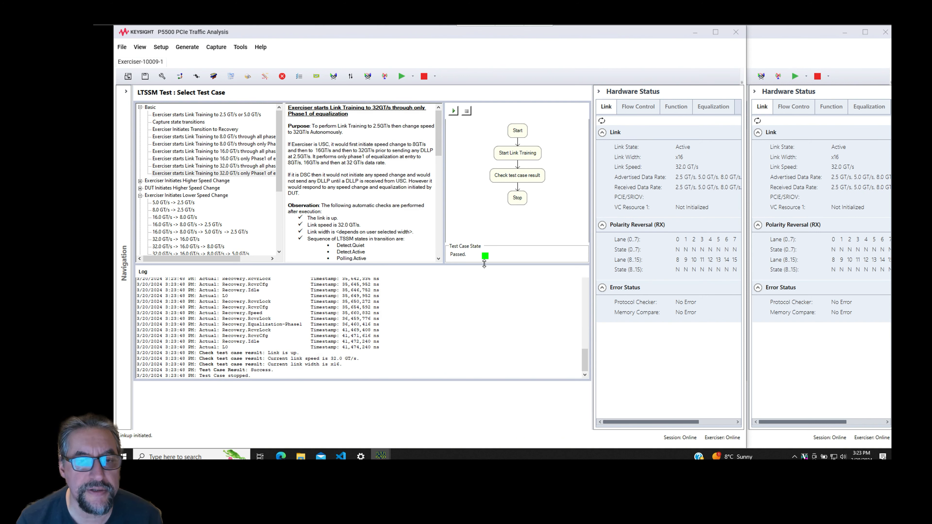
{"action": "scroll", "coordinate": [486, 327], "scroll_direction": "up", "scroll_amount": 5}
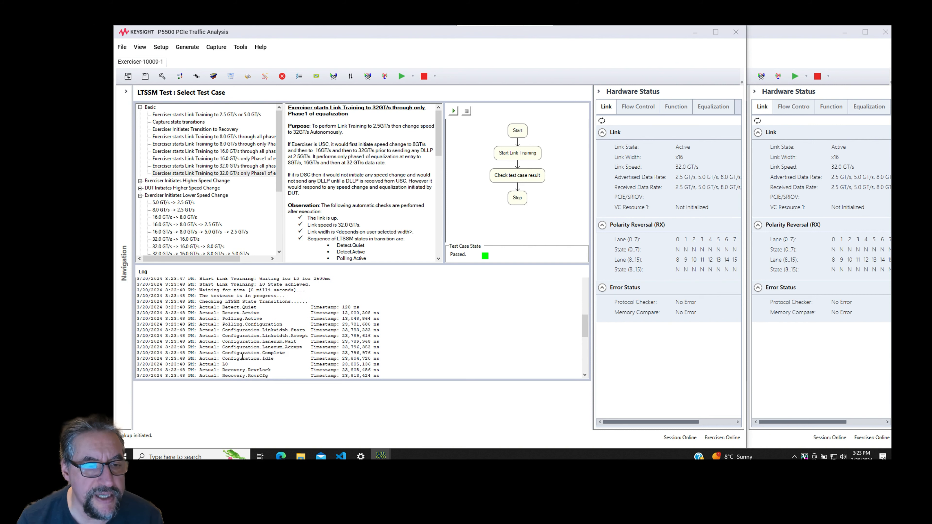
{"action": "scroll", "coordinate": [340, 320], "scroll_direction": "down", "scroll_amount": 6}
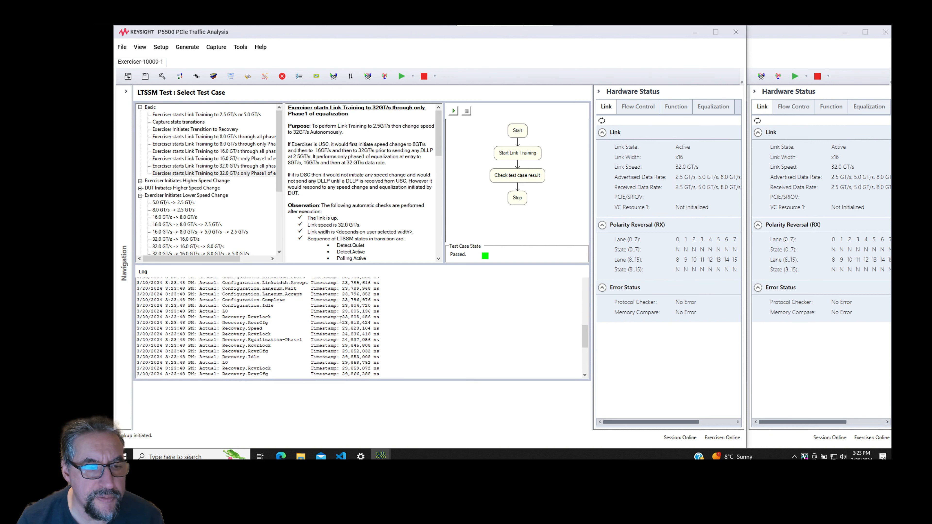
{"action": "scroll", "coordinate": [340, 320], "scroll_direction": "down", "scroll_amount": 3}
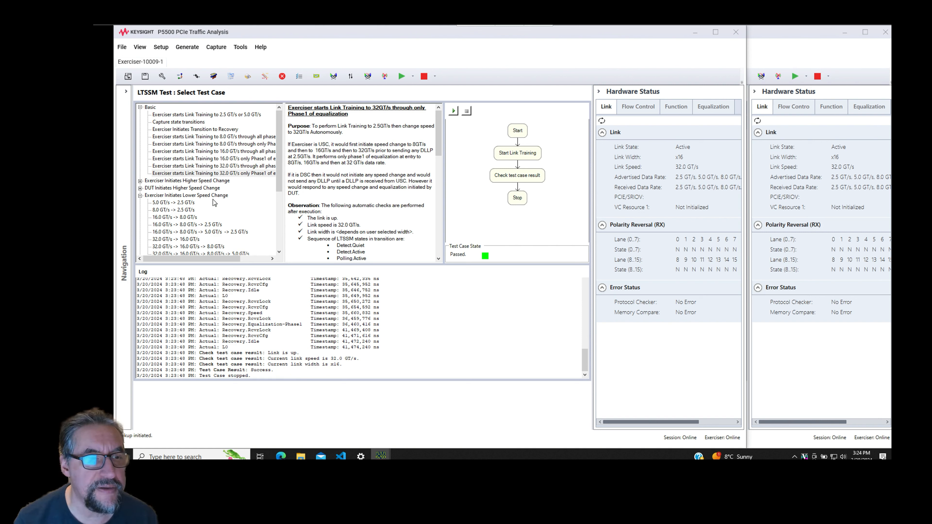
View the general settings of Exerciser-10009-1, checking the equalization settings and returning to the link settings
{"action": "left_click_drag", "start_coordinate": [278, 162], "coordinate": [279, 186]}
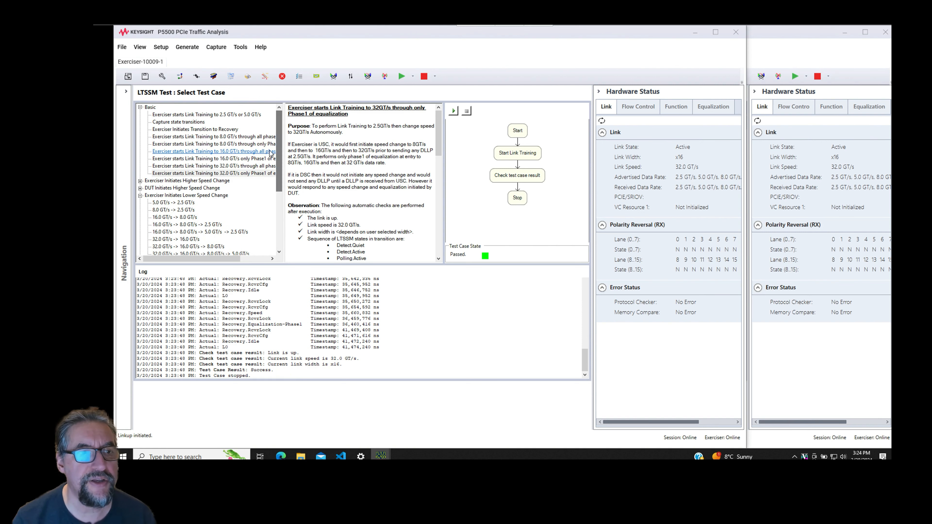
{"action": "left_click", "coordinate": [162, 76]}
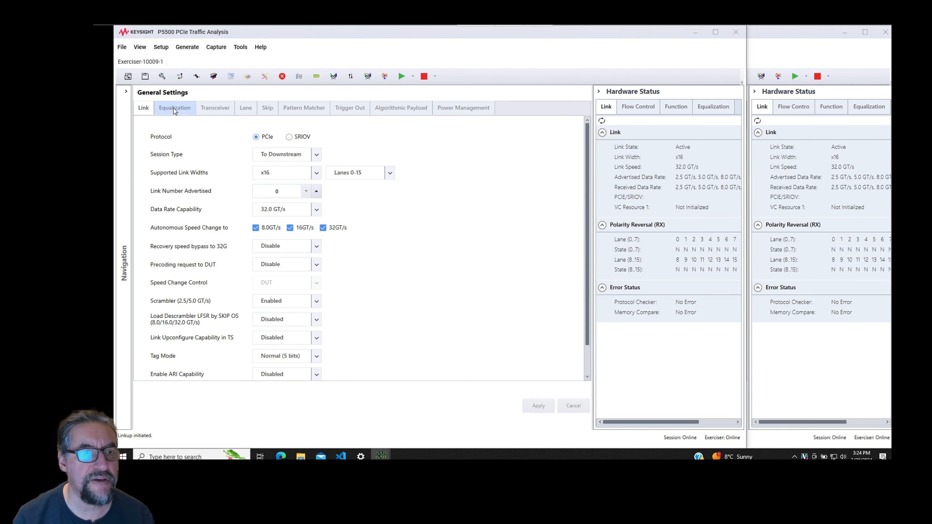
{"action": "left_click", "coordinate": [180, 111]}
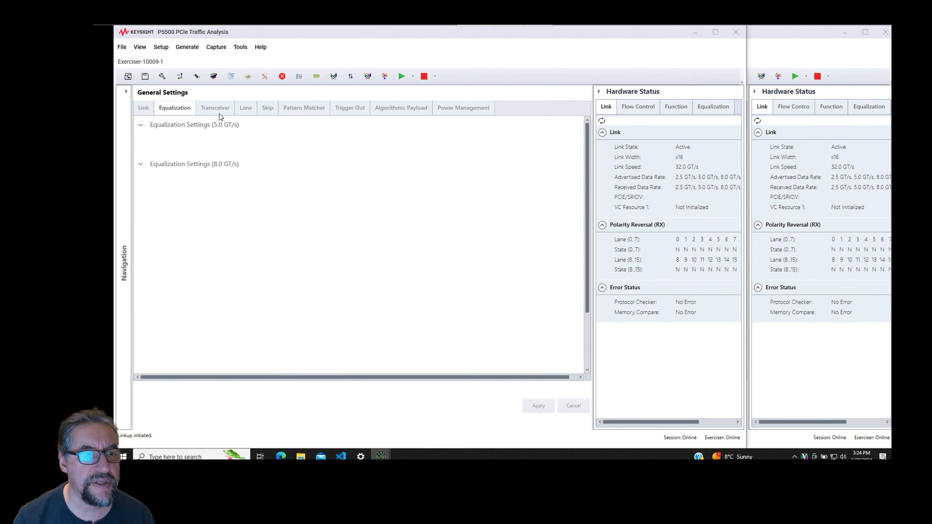
{"action": "left_click", "coordinate": [144, 109]}
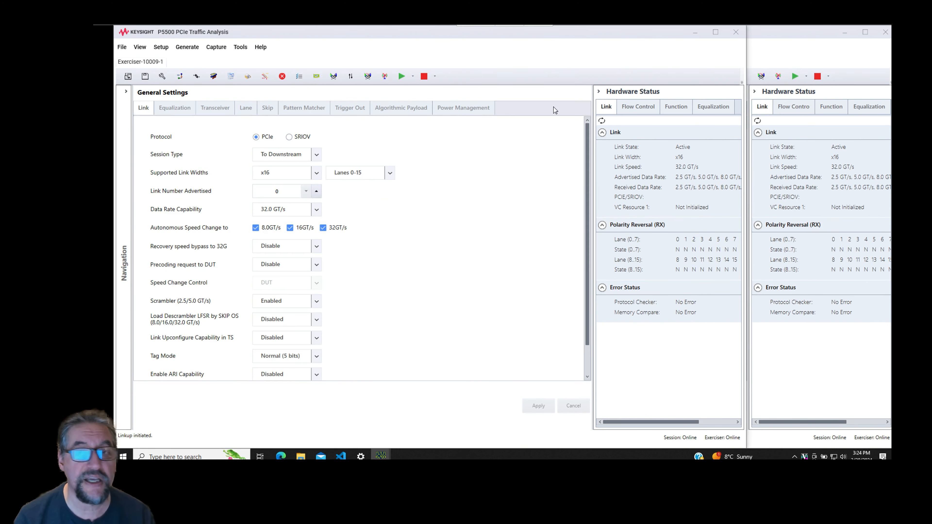
Widen the hardware status and examine the equalization preset requests from the DUT and exerciser for all lanes, then return to the link status
{"action": "left_click", "coordinate": [713, 107]}
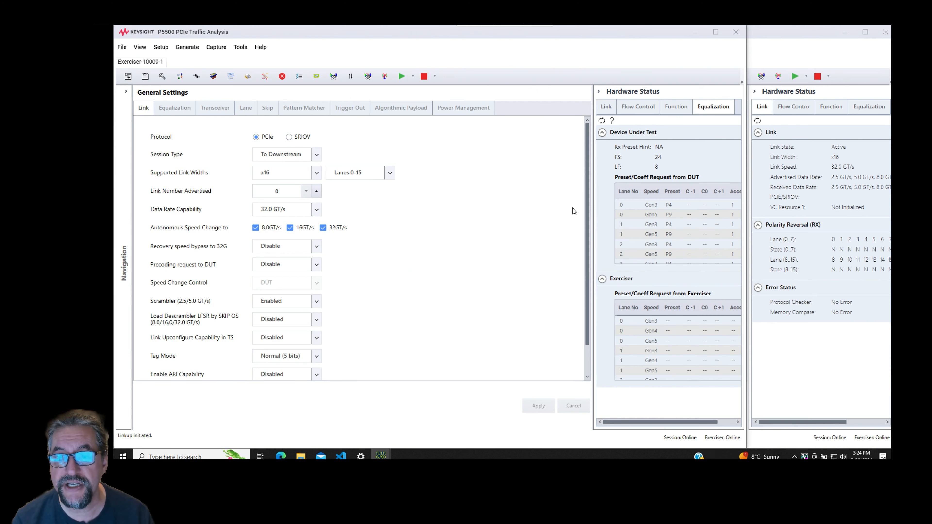
{"action": "left_click_drag", "start_coordinate": [592, 207], "coordinate": [502, 209]}
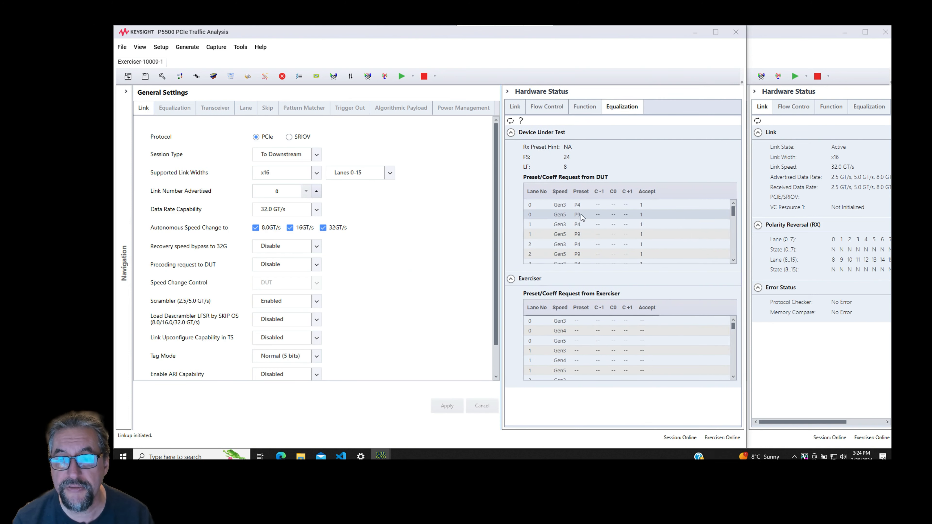
{"action": "left_click_drag", "start_coordinate": [733, 212], "coordinate": [733, 257]}
{"action": "left_click_drag", "start_coordinate": [733, 326], "coordinate": [731, 378]}
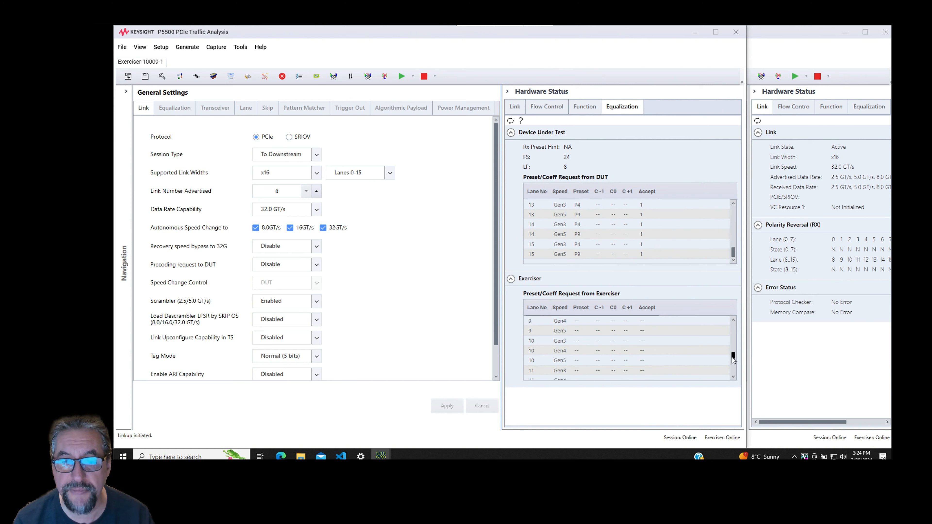
{"action": "left_click", "coordinate": [579, 108]}
{"action": "left_click", "coordinate": [515, 106]}
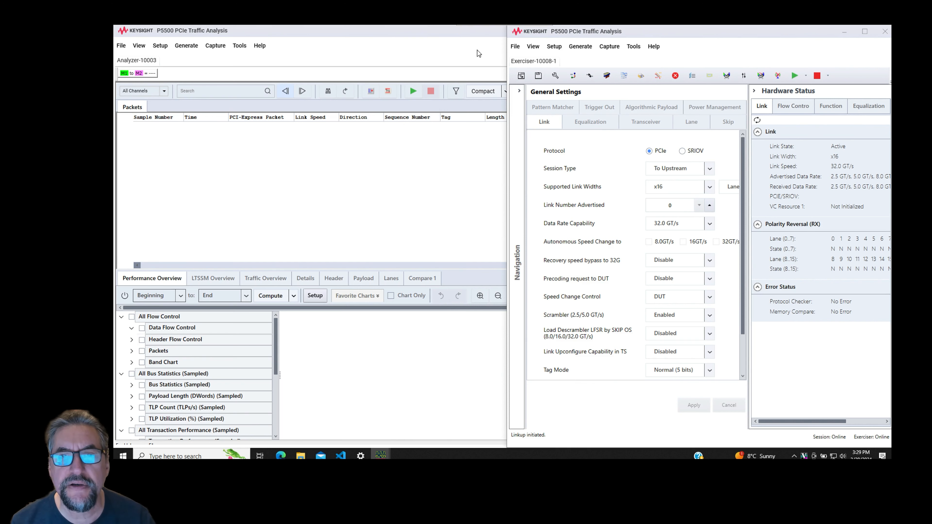
Maximize the Analyzer-10003 window, capture a trace and compute its LTSSM overview from Beginning to End
{"action": "double_click", "coordinate": [425, 35]}
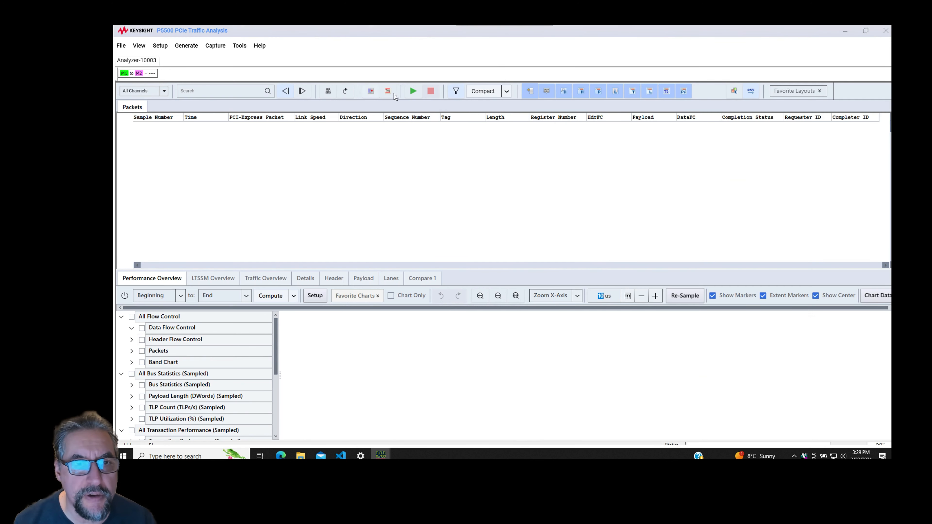
{"action": "left_click", "coordinate": [414, 92]}
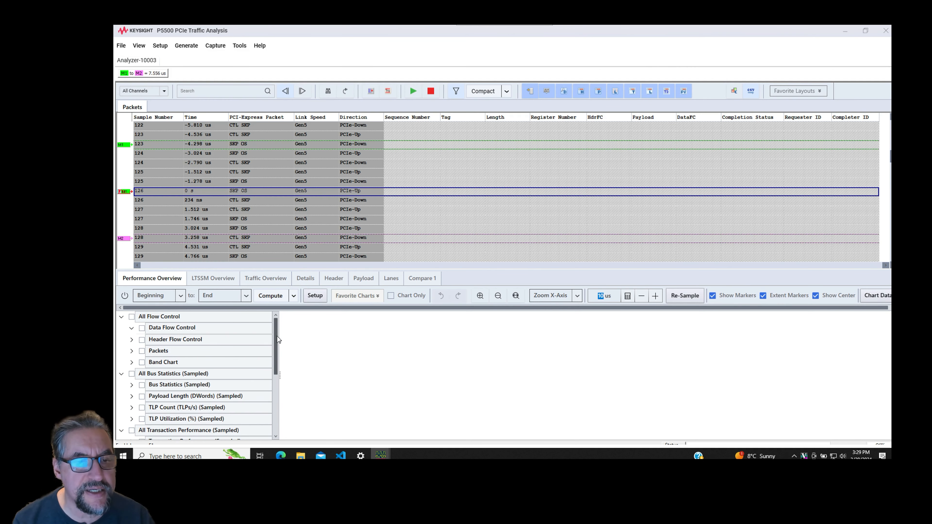
{"action": "scroll", "coordinate": [278, 340], "scroll_direction": "down", "scroll_amount": 4}
{"action": "scroll", "coordinate": [277, 340], "scroll_direction": "up", "scroll_amount": 4}
{"action": "left_click", "coordinate": [204, 279]}
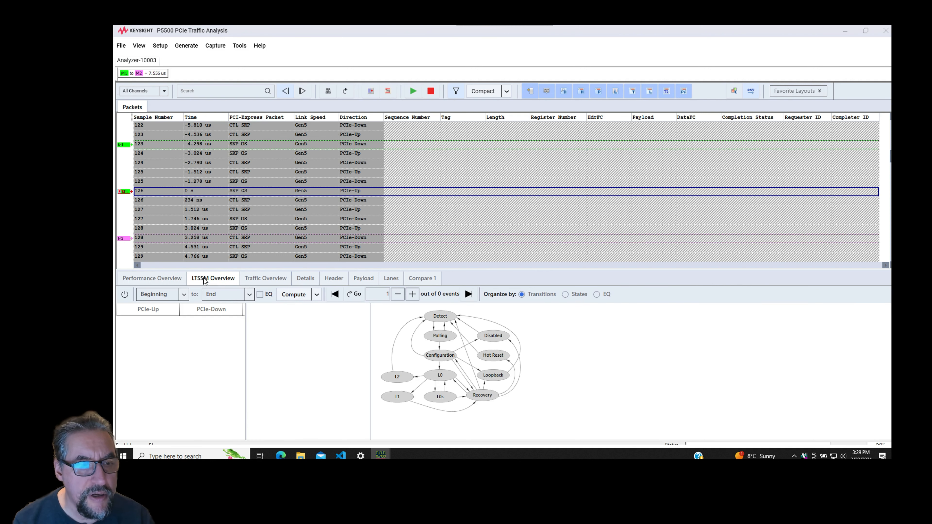
{"action": "left_click", "coordinate": [293, 295]}
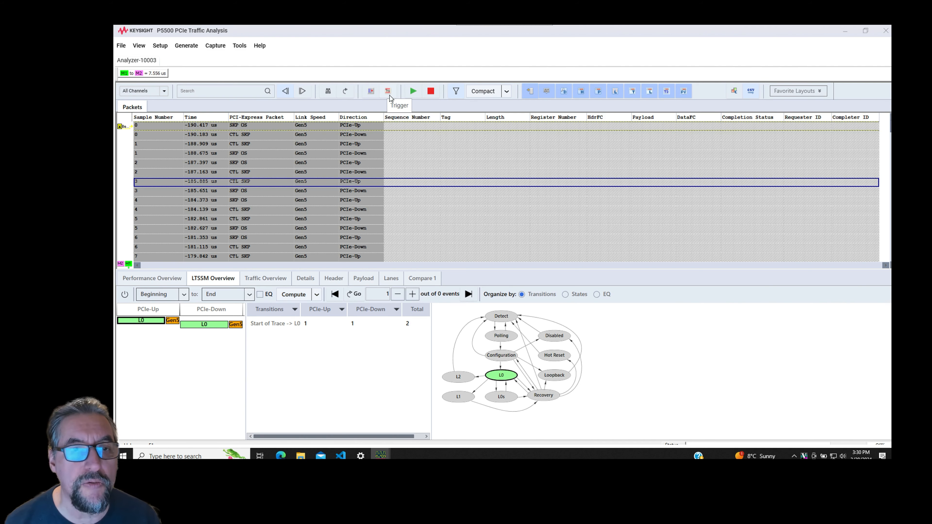
Set the analyzer trigger to the Speed Change event with the trigger position at 1%/99%, applying it and rechecking the trigger settings
{"action": "left_click", "coordinate": [388, 92]}
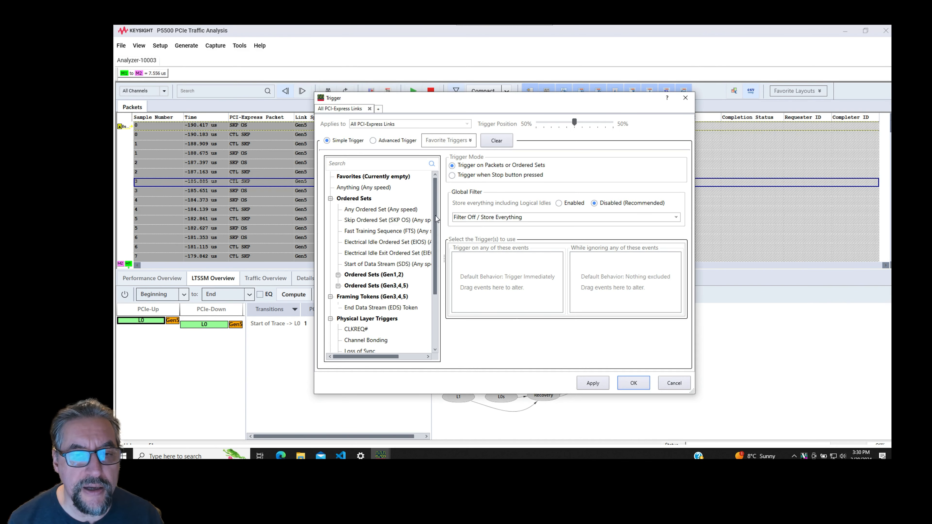
{"action": "left_click_drag", "start_coordinate": [435, 228], "coordinate": [436, 279]}
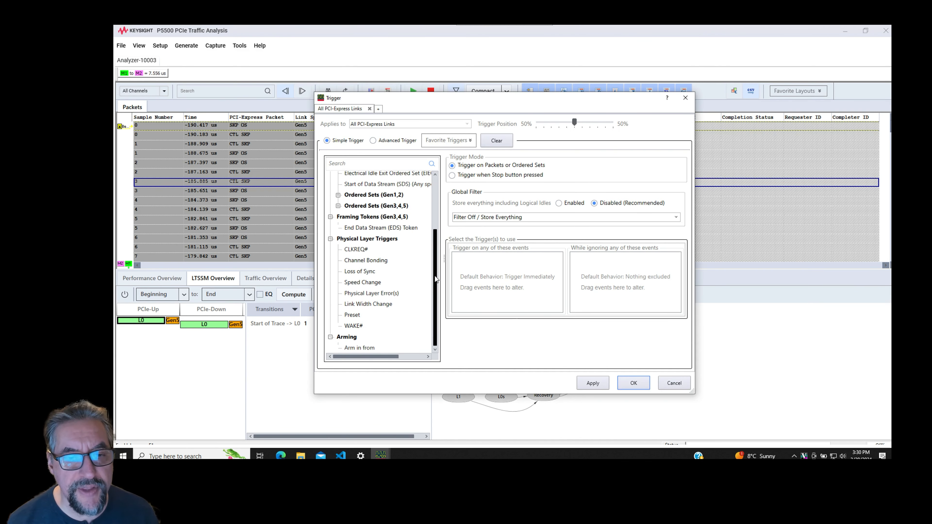
{"action": "left_click_drag", "start_coordinate": [366, 283], "coordinate": [484, 265]}
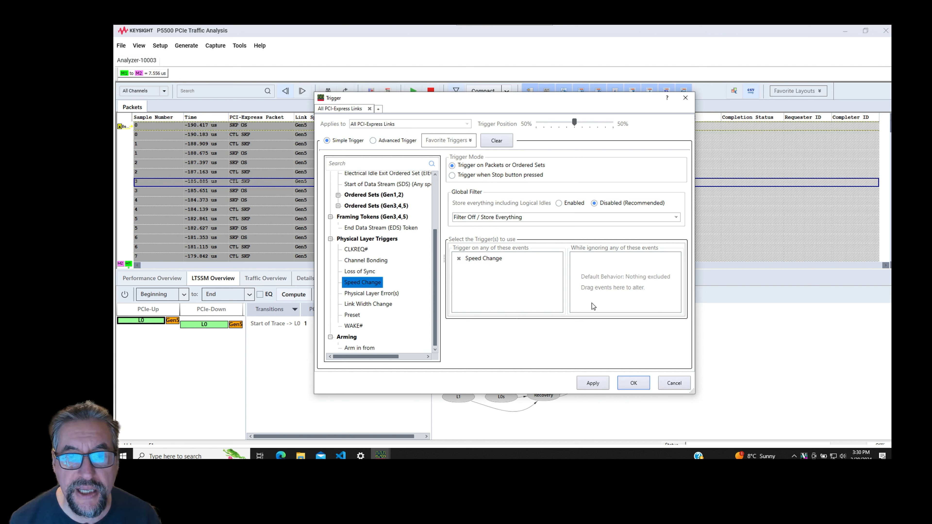
{"action": "mouse_move", "coordinate": [576, 125]}
{"action": "left_mouse_down"}
{"action": "mouse_move", "coordinate": [556, 126]}
{"action": "mouse_move", "coordinate": [590, 127]}
{"action": "mouse_move", "coordinate": [580, 129]}
{"action": "left_mouse_up"}
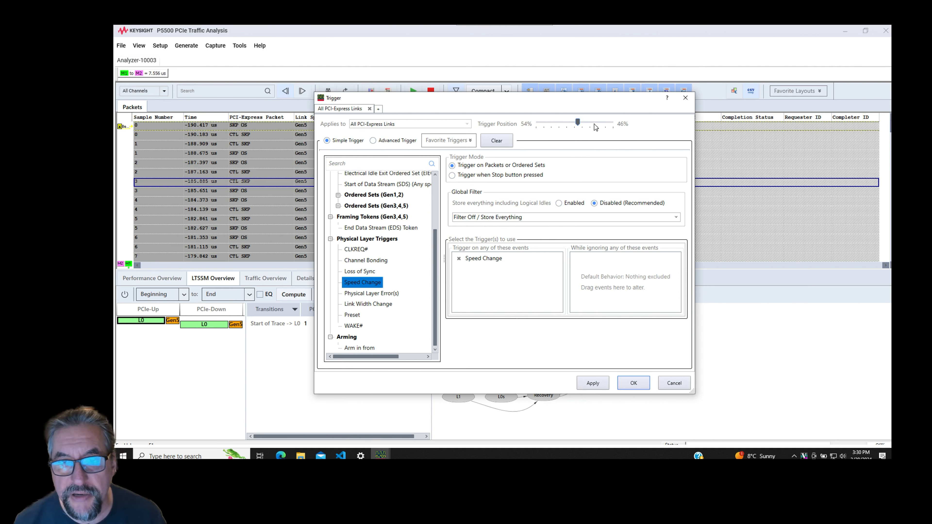
{"action": "left_click_drag", "start_coordinate": [578, 124], "coordinate": [536, 129]}
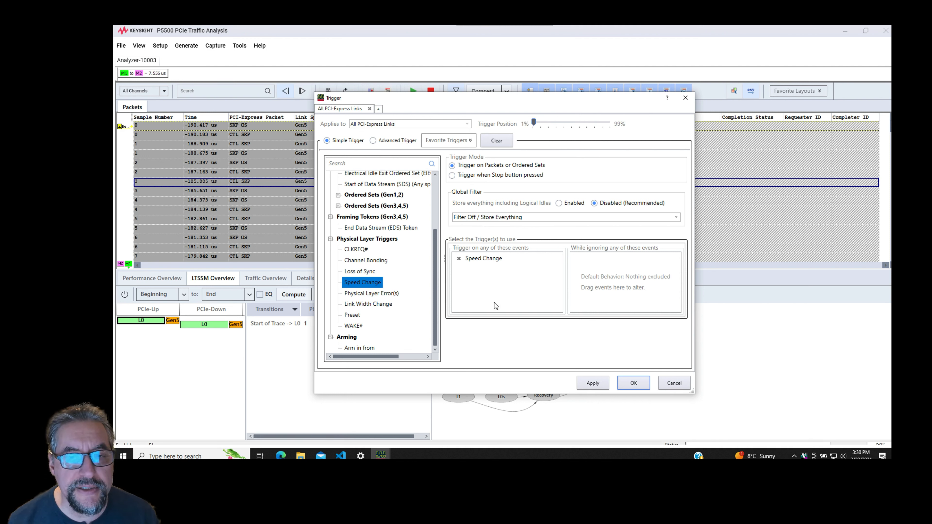
{"action": "left_click", "coordinate": [595, 384]}
{"action": "left_click", "coordinate": [634, 383]}
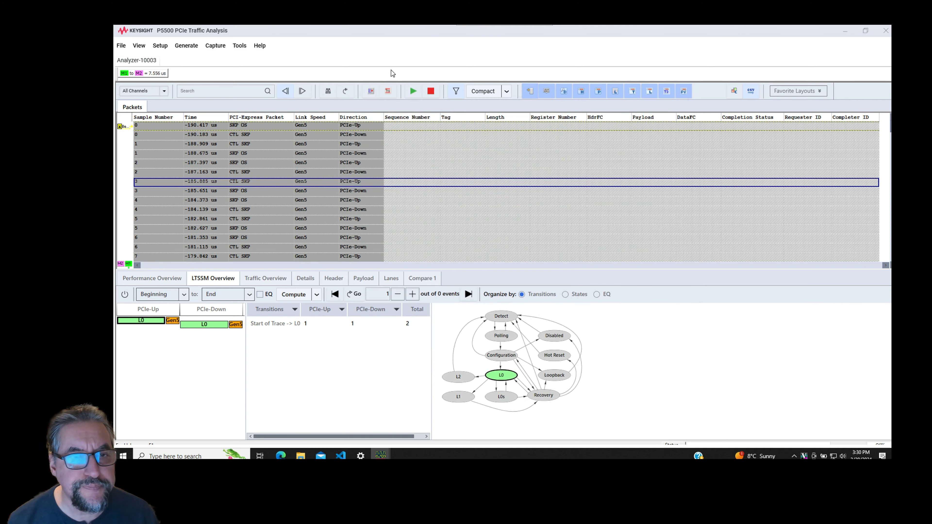
{"action": "left_click", "coordinate": [388, 91]}
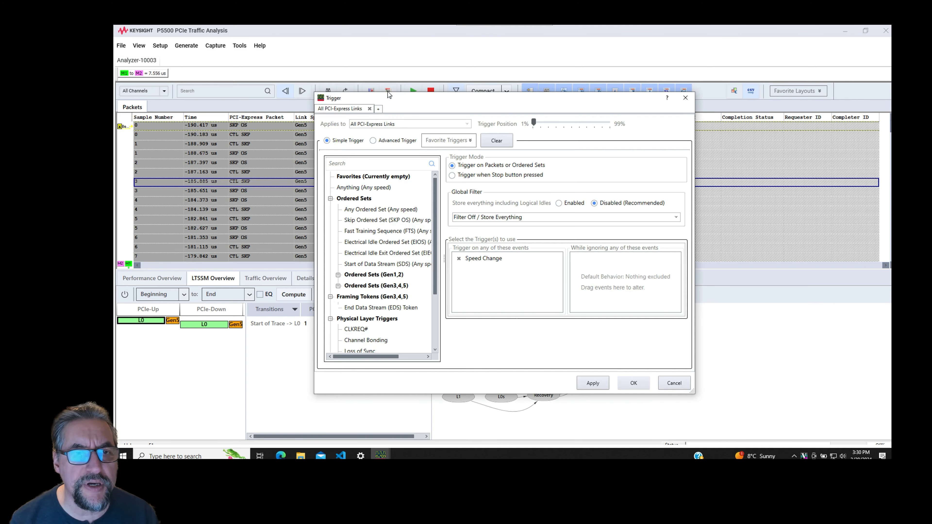
{"action": "left_click", "coordinate": [685, 97]}
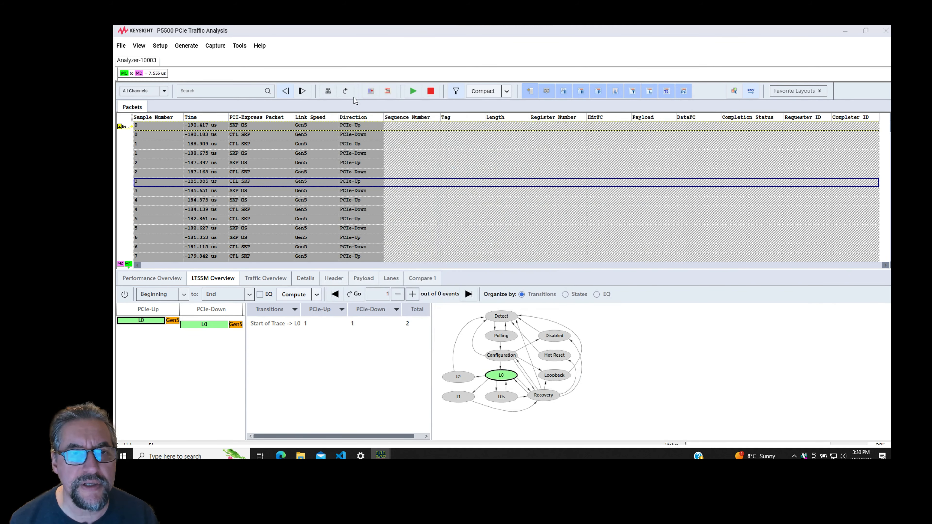
Set the analyzer's Capture Memory Depth to 512 MB in the capture setup
{"action": "left_click", "coordinate": [372, 91]}
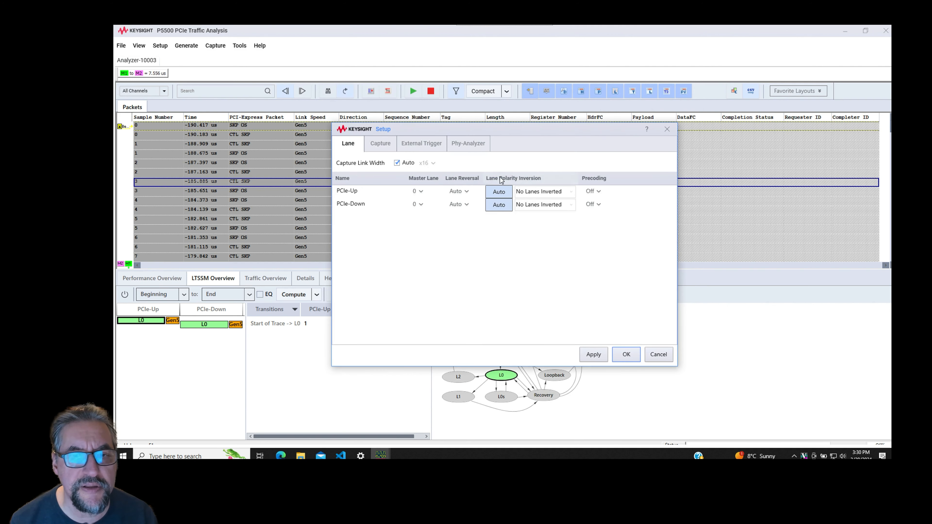
{"action": "left_click", "coordinate": [373, 146]}
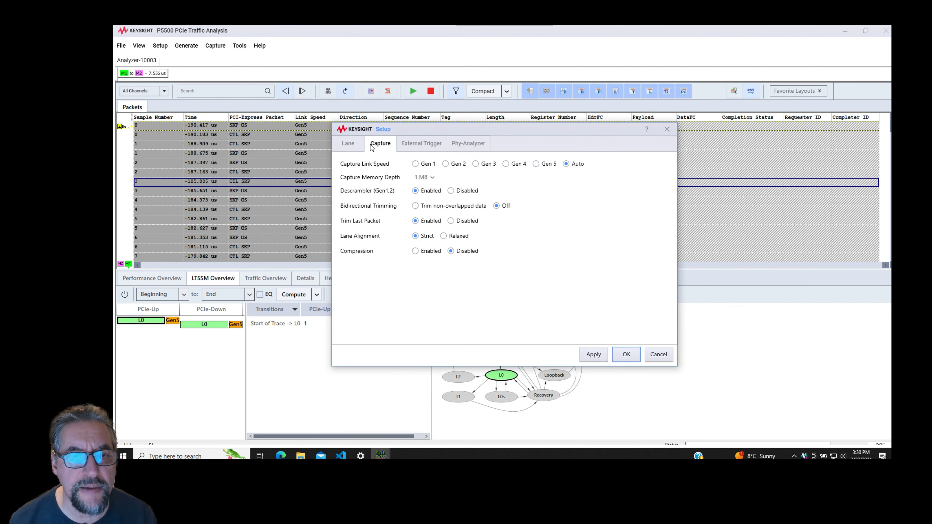
{"action": "left_click", "coordinate": [432, 178]}
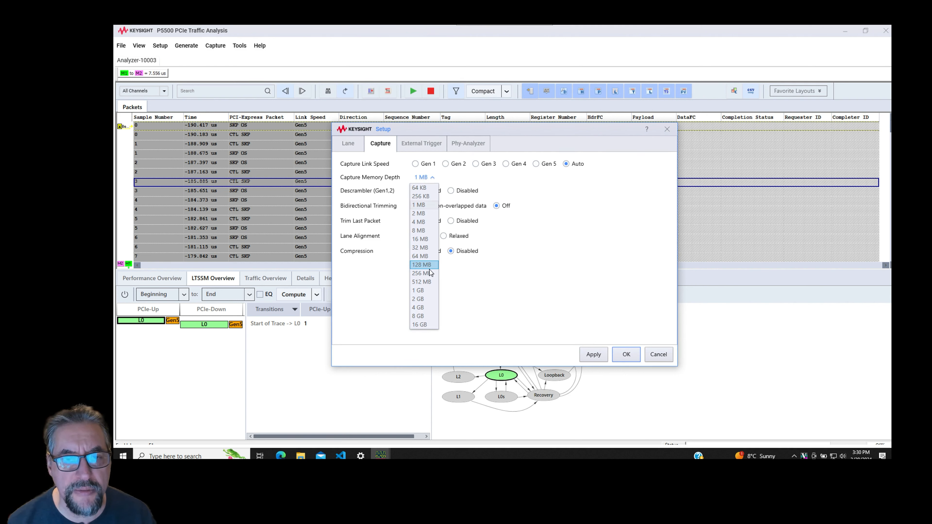
{"action": "left_click", "coordinate": [430, 283]}
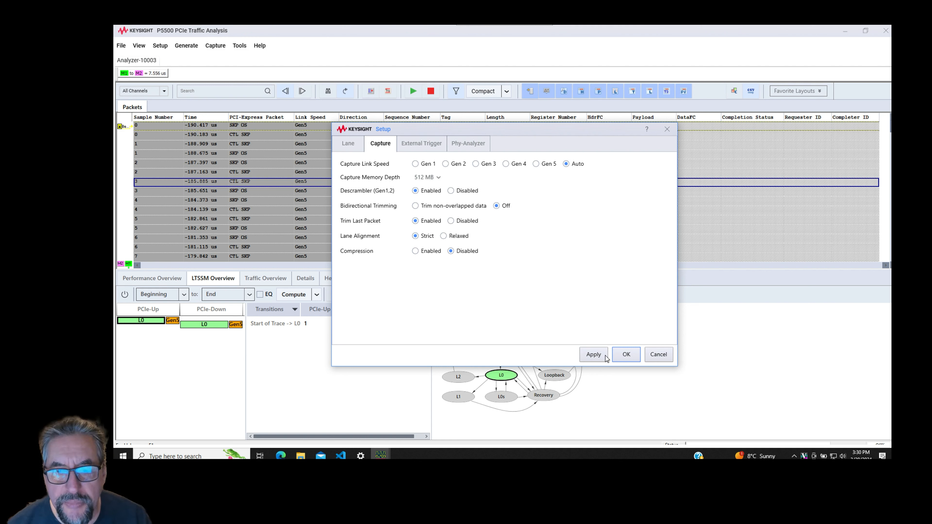
{"action": "left_click", "coordinate": [626, 355]}
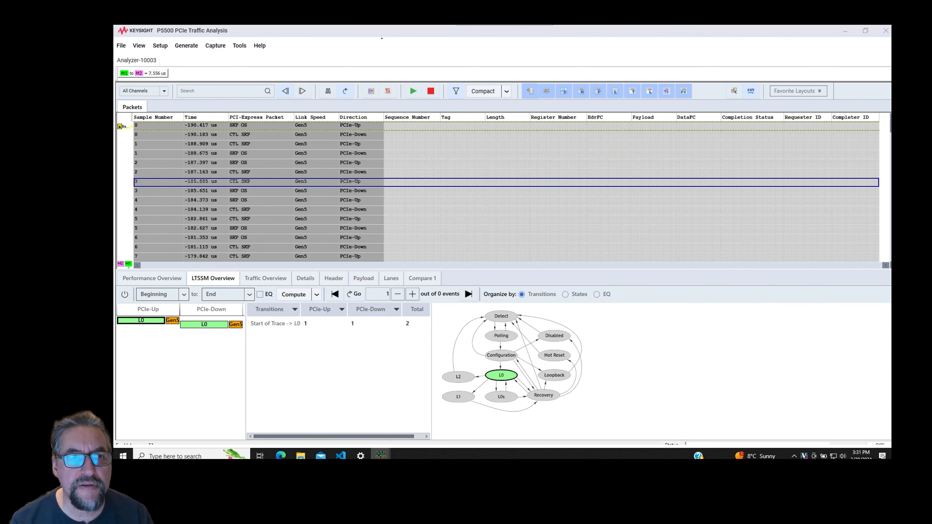
Arrange the Exerciser-10009-1 and Analyzer-10003 windows side by side and widen the exerciser's general settings area
{"action": "left_click_drag", "start_coordinate": [381, 34], "coordinate": [891, 172]}
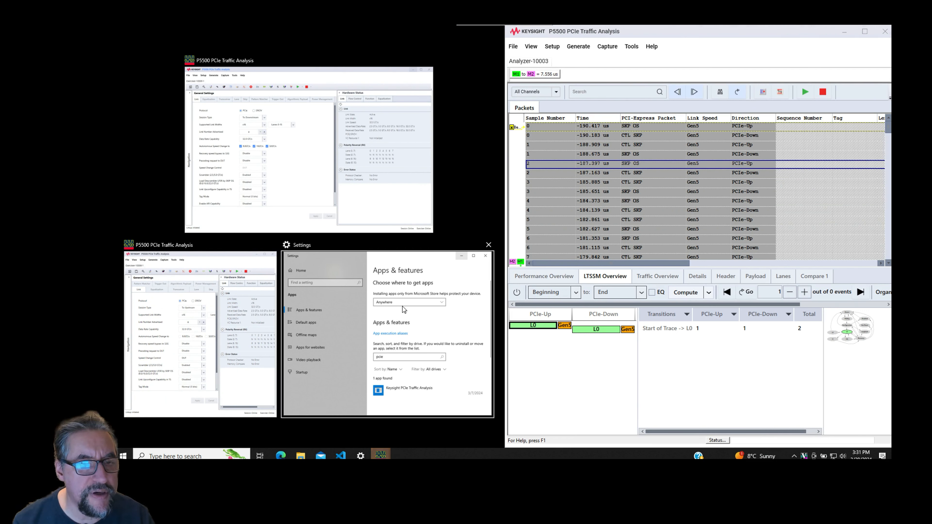
{"action": "left_click", "coordinate": [252, 144]}
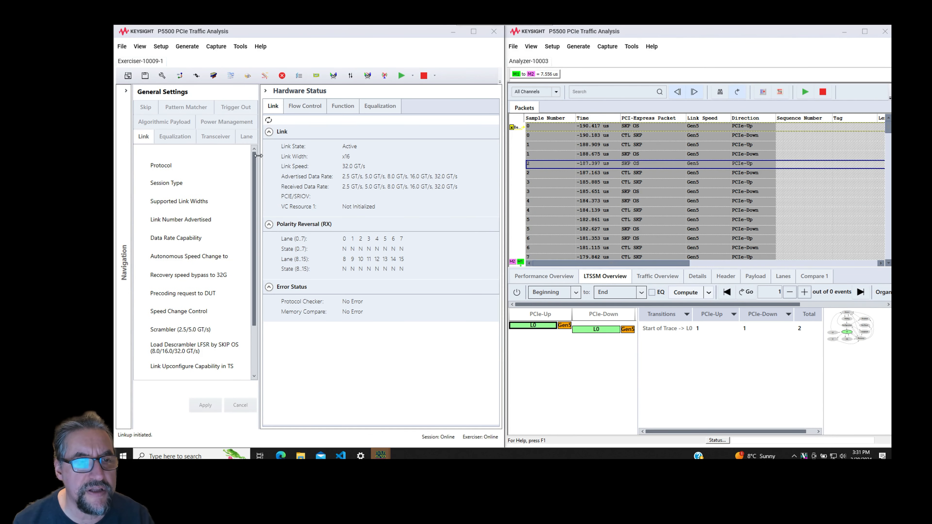
{"action": "left_click_drag", "start_coordinate": [259, 157], "coordinate": [388, 171]}
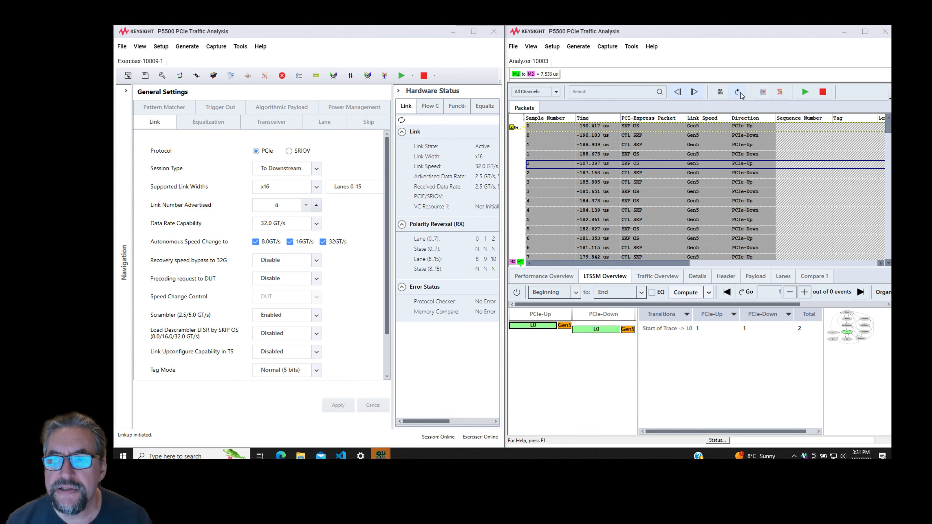
Start the analyzer capture and select the exerciser-initiated lower speed change test 32.0 GT/s -> 16.0 GT/s -> 8.0 GT/s -> 2.5 GT/s
{"action": "left_click", "coordinate": [805, 93]}
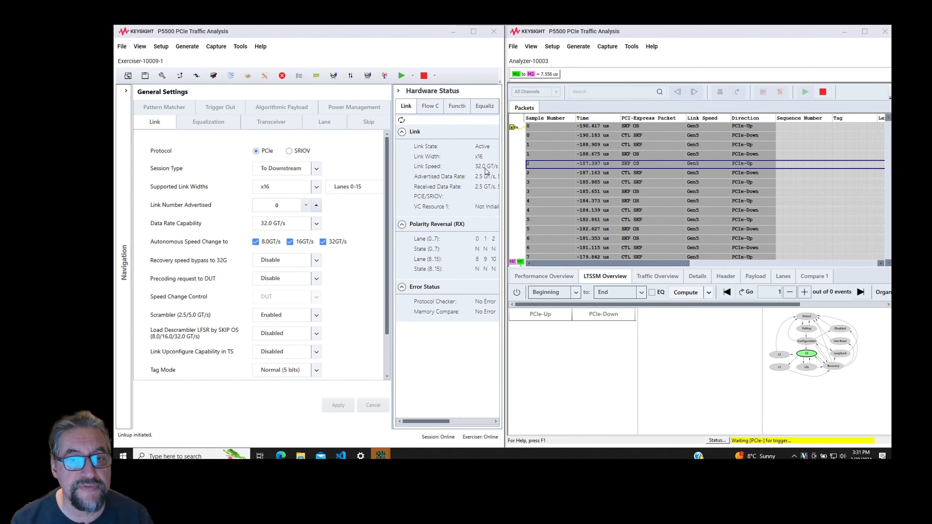
{"action": "left_click", "coordinate": [179, 76]}
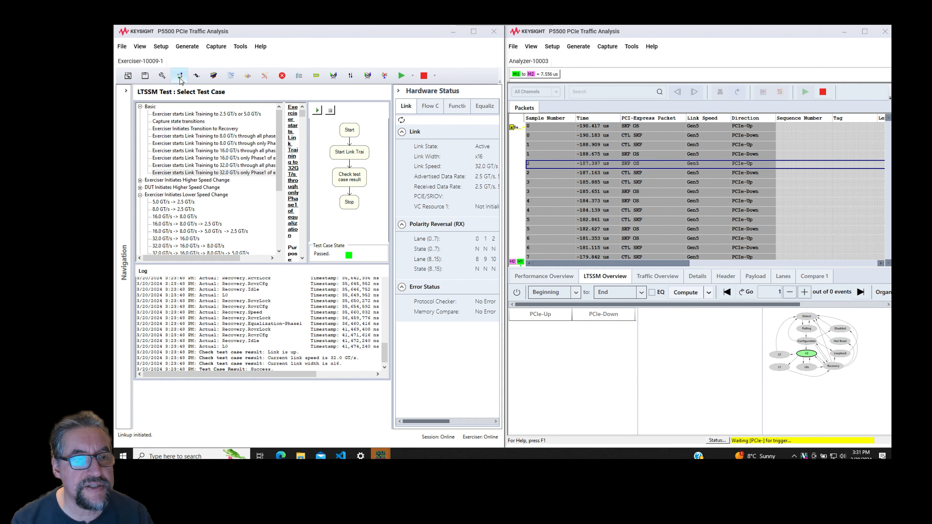
{"action": "scroll", "coordinate": [241, 197], "scroll_direction": "down", "scroll_amount": 2}
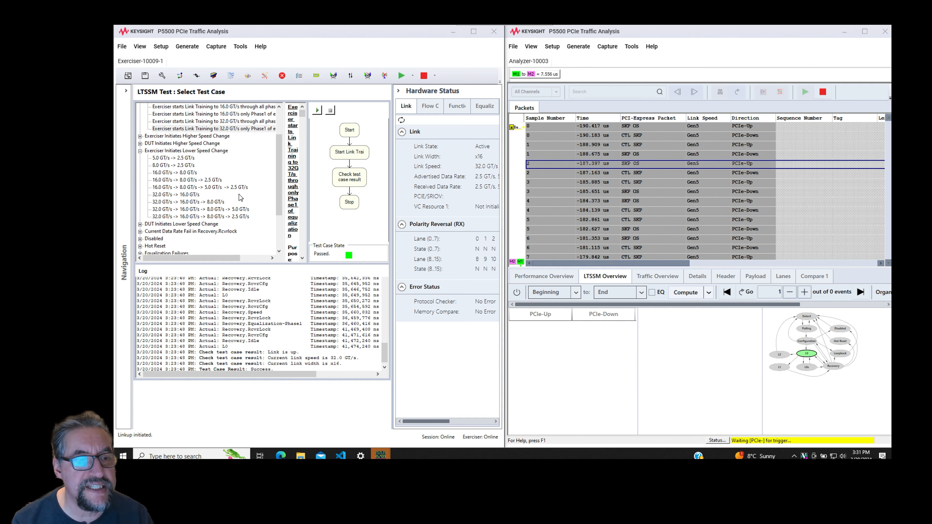
{"action": "left_click", "coordinate": [188, 216]}
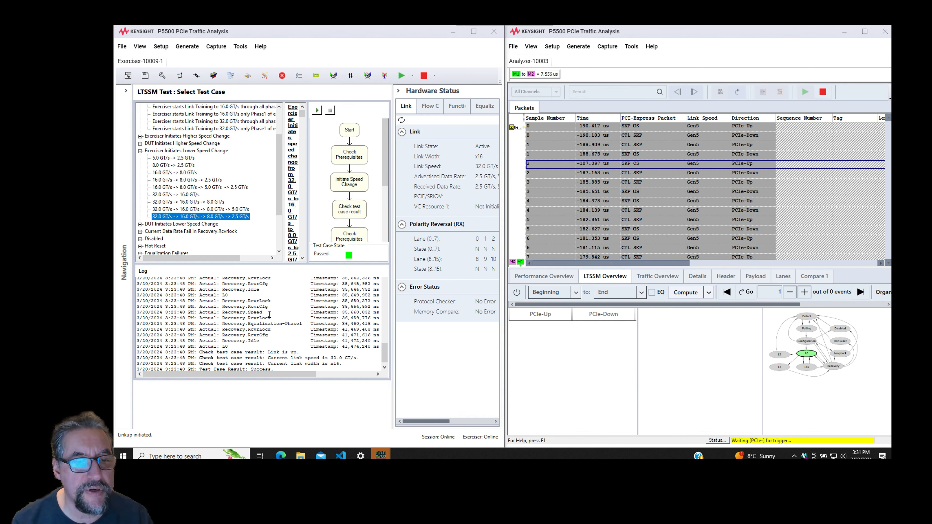
Clear the LTSSM test log and run the selected speed change test
{"action": "right_click", "coordinate": [270, 314]}
{"action": "left_click", "coordinate": [290, 318]}
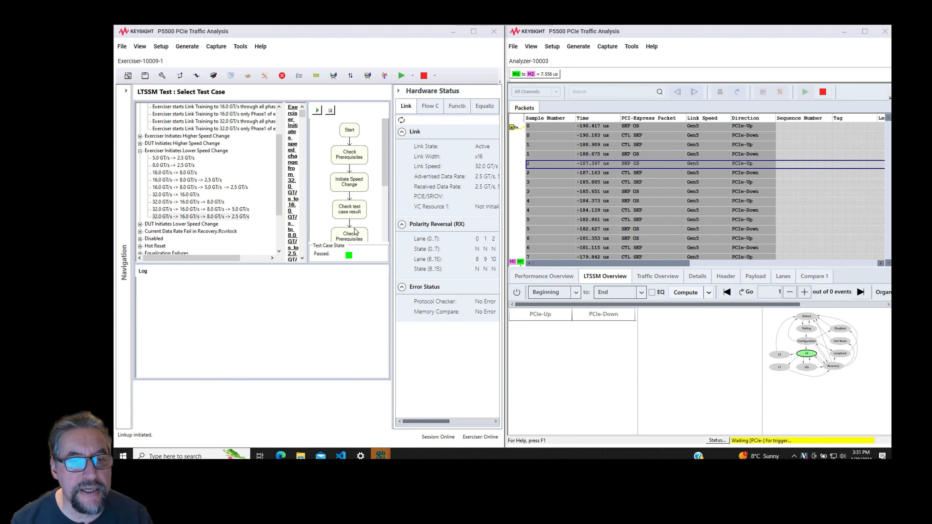
{"action": "left_click", "coordinate": [318, 113]}
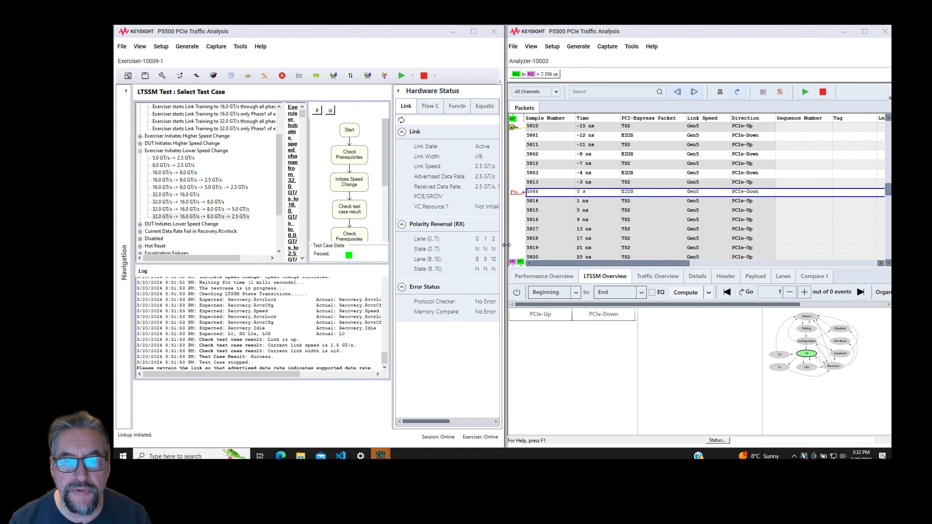
Widen the analyzer window and examine the last packets of the captured trace
{"action": "left_click_drag", "start_coordinate": [504, 245], "coordinate": [338, 245]}
{"action": "left_click_drag", "start_coordinate": [887, 195], "coordinate": [878, 272]}
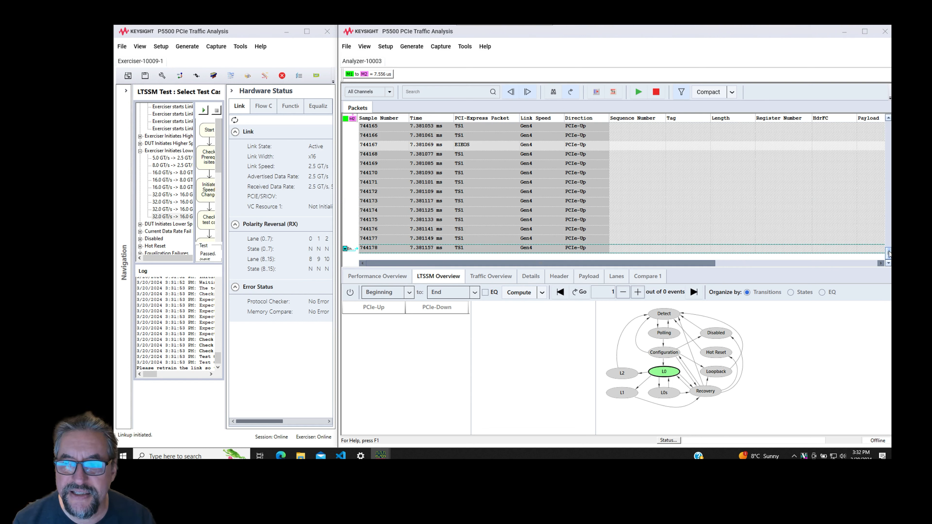
{"action": "left_click_drag", "start_coordinate": [888, 253], "coordinate": [886, 276]}
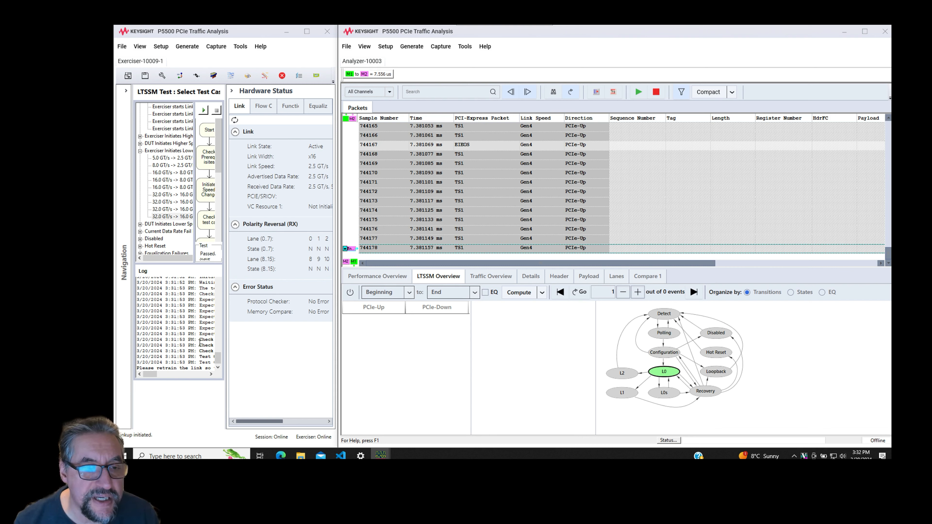
Widen the exerciser window and review the test log's expected and actual state transitions with their timestamps
{"action": "left_click_drag", "start_coordinate": [226, 280], "coordinate": [520, 303]}
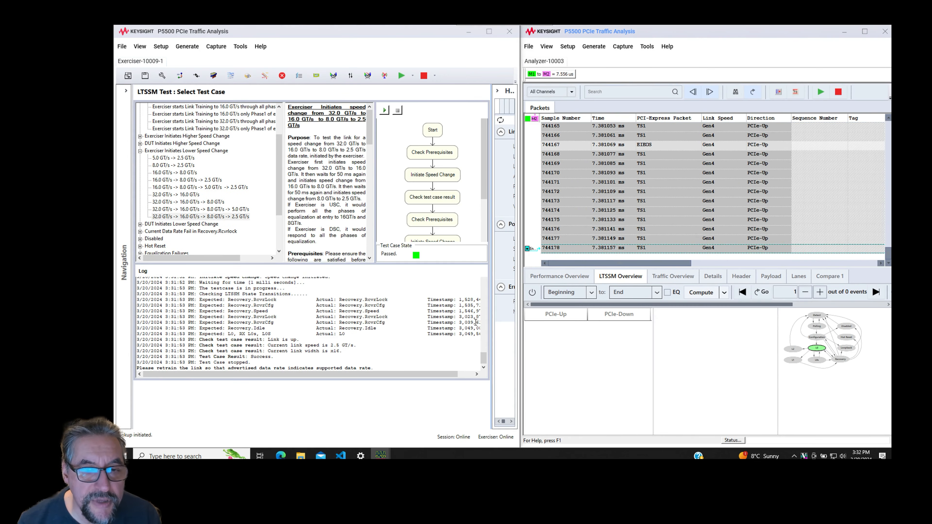
{"action": "left_click_drag", "start_coordinate": [448, 374], "coordinate": [484, 332]}
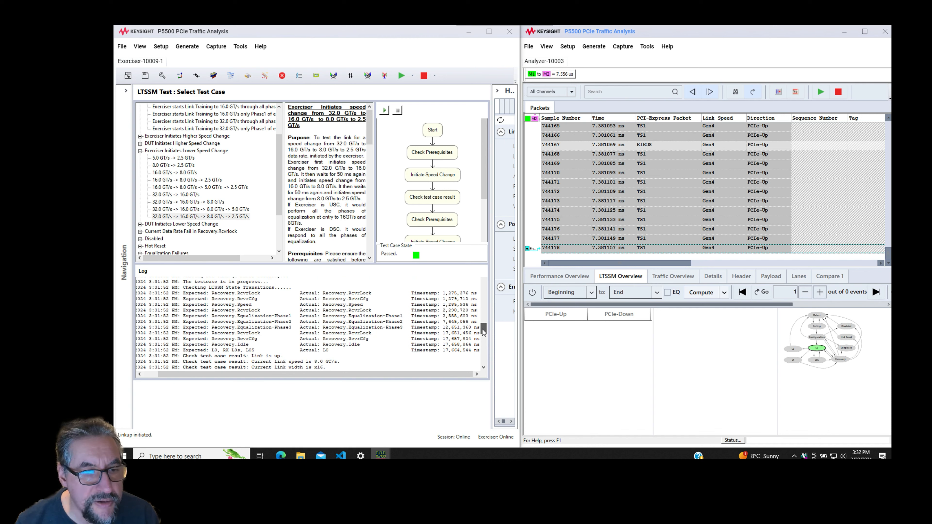
{"action": "left_click_drag", "start_coordinate": [483, 332], "coordinate": [484, 358]}
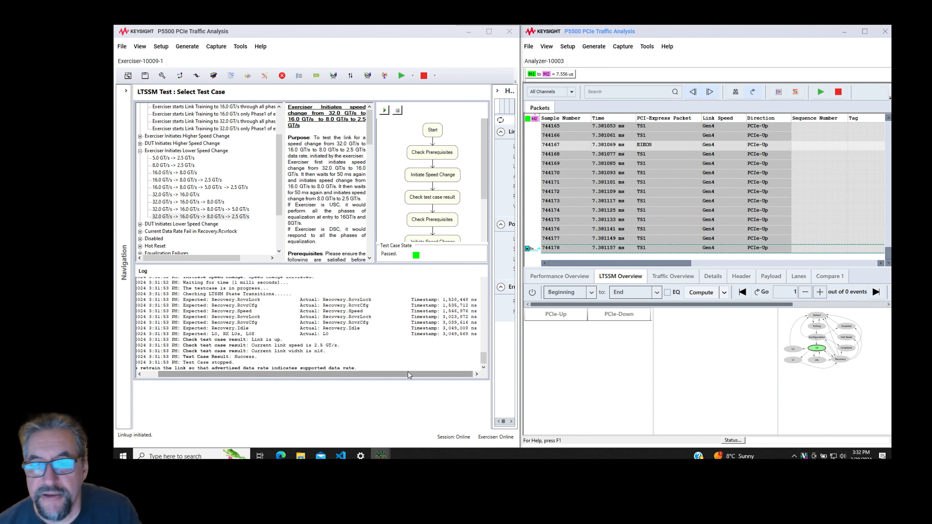
{"action": "left_click_drag", "start_coordinate": [433, 376], "coordinate": [418, 377]}
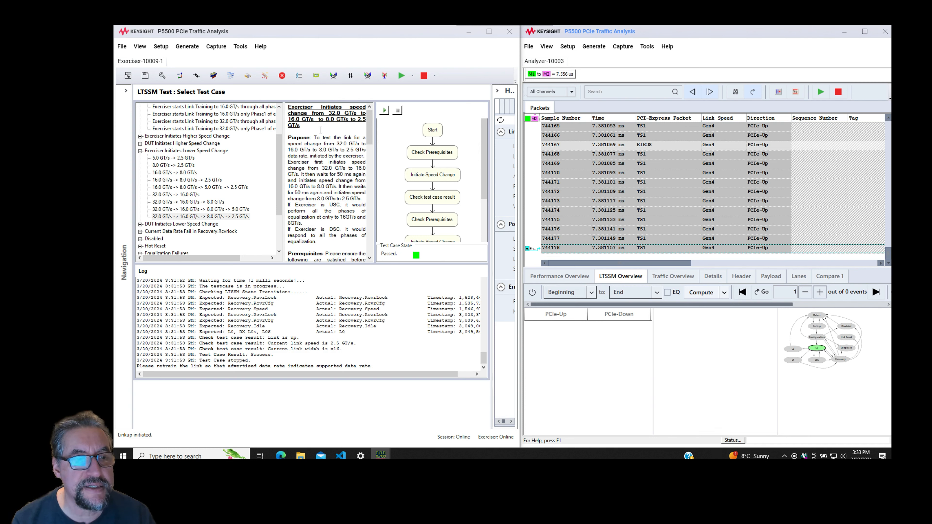
Retrain the link with the 32.0 GT/s only Phase1 test, and reselect the 32.0 -> 16.0 -> 8.0 -> 2.5 GT/s speed change test
{"action": "scroll", "coordinate": [281, 216], "scroll_direction": "up", "scroll_amount": 2}
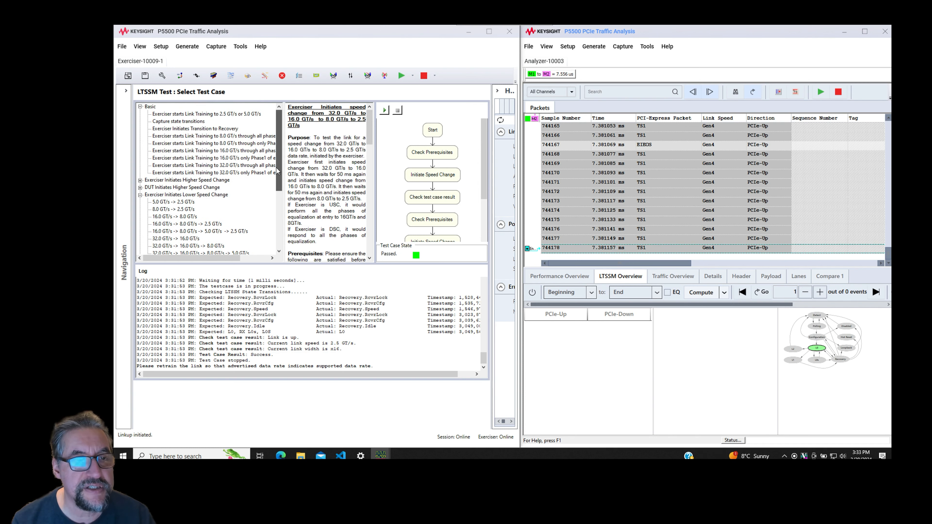
{"action": "left_click", "coordinate": [213, 173]}
{"action": "left_click", "coordinate": [384, 110]}
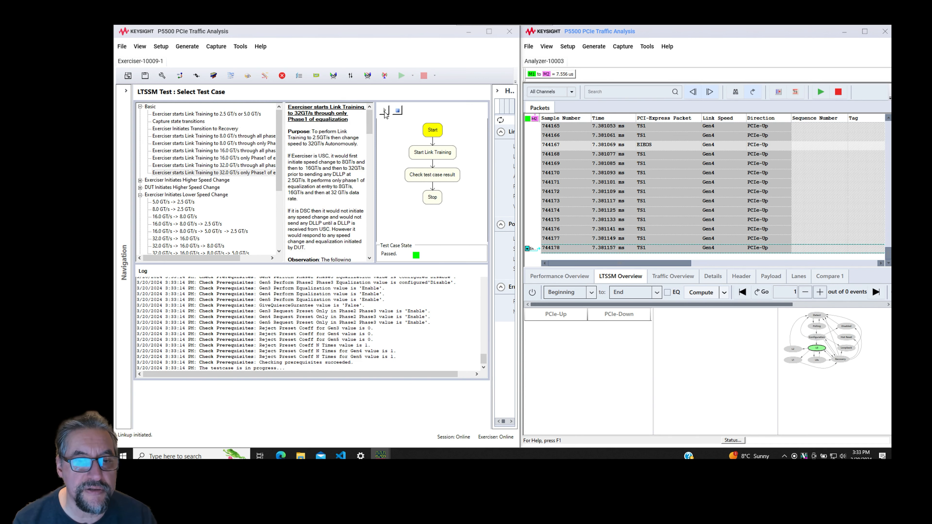
{"action": "scroll", "coordinate": [204, 161], "scroll_direction": "down", "scroll_amount": 5}
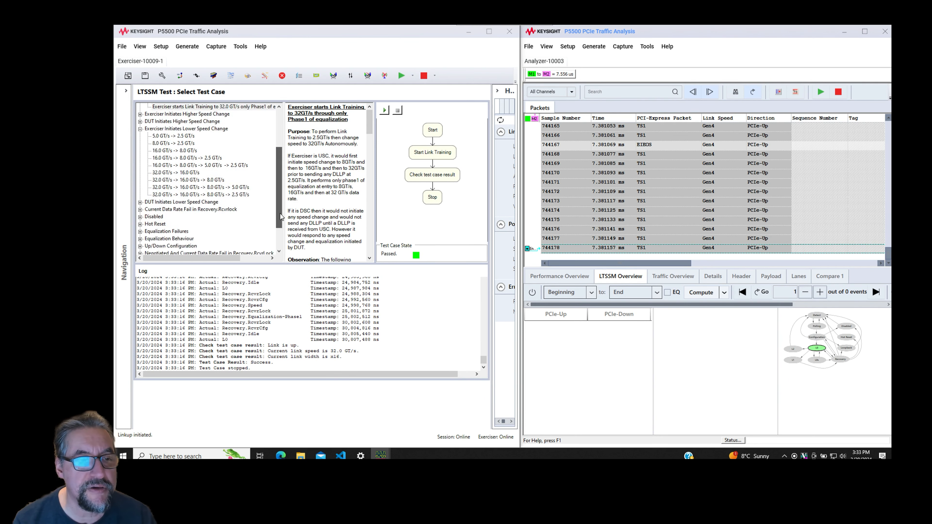
{"action": "left_click", "coordinate": [205, 158]}
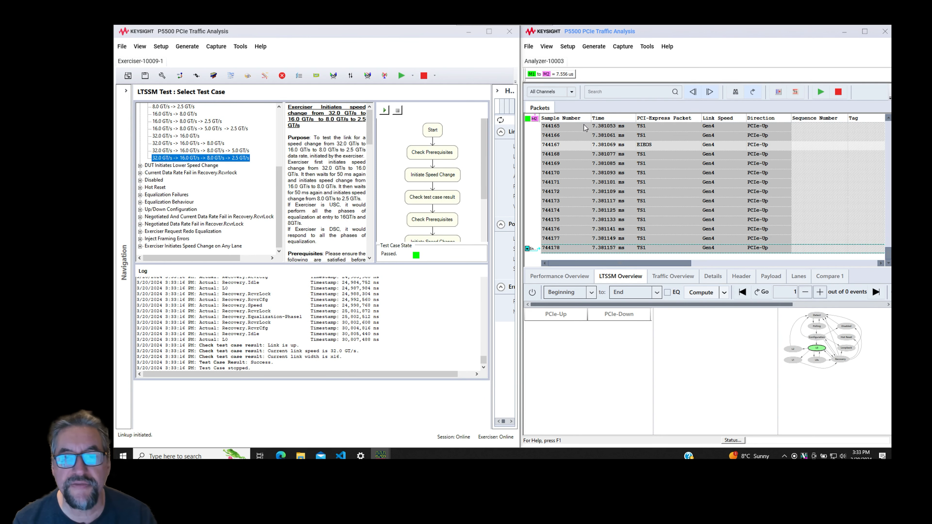
Widen the analyzer window and apply a Capture Memory Depth of 1 GB in its capture setup
{"action": "left_click_drag", "start_coordinate": [519, 143], "coordinate": [484, 175]}
{"action": "scroll", "coordinate": [639, 180], "scroll_direction": "up", "scroll_amount": 1}
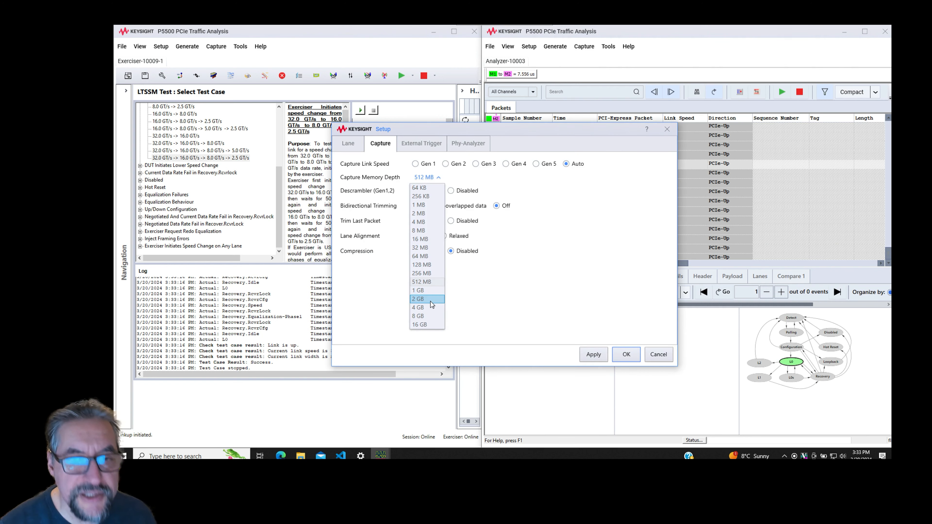
{"action": "left_click", "coordinate": [419, 290]}
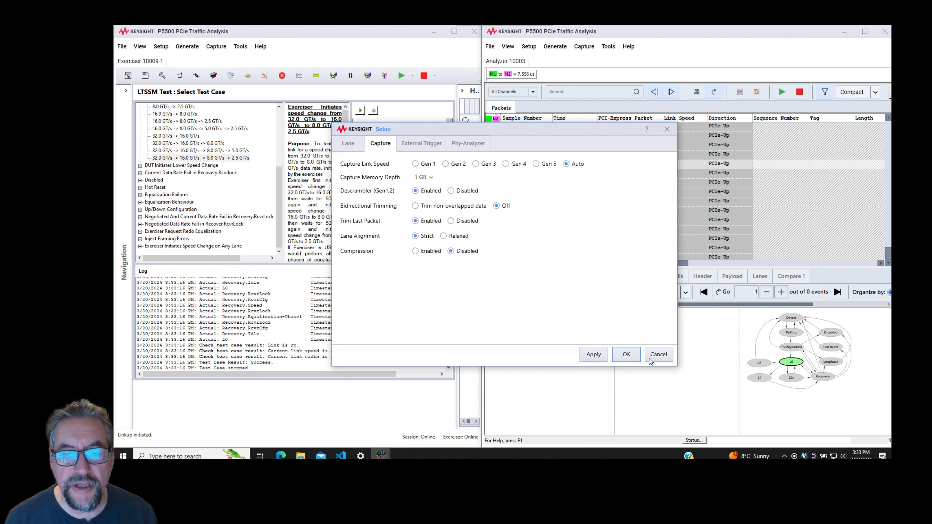
{"action": "left_click", "coordinate": [592, 355]}
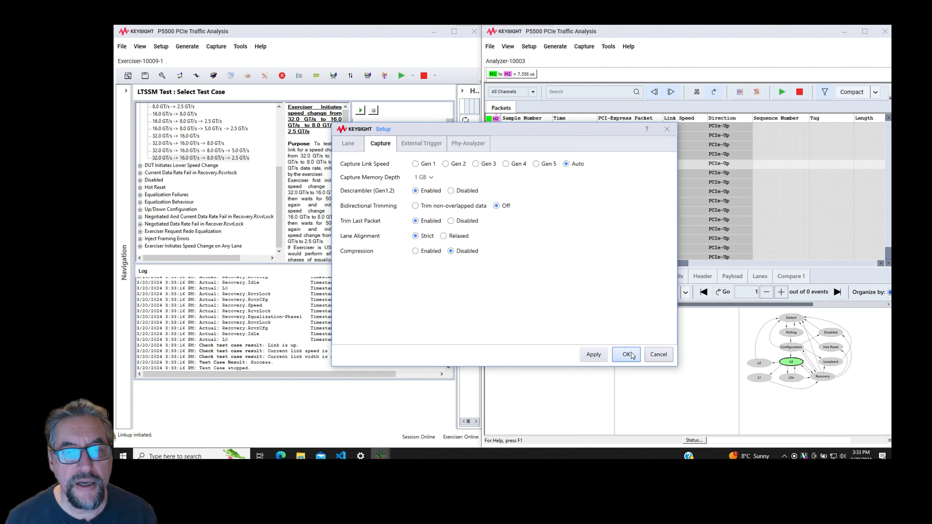
Enable Compression in the analyzer's capture setup and start a new capture
{"action": "left_click", "coordinate": [416, 253]}
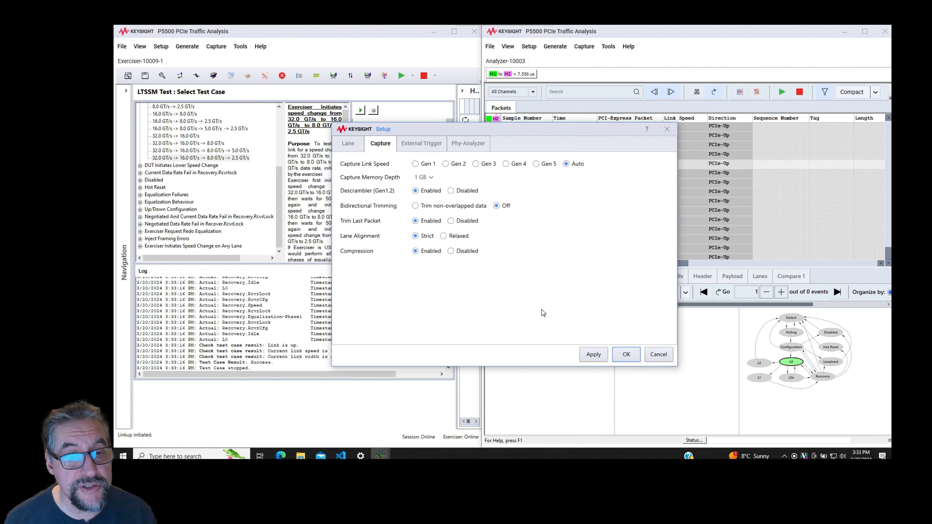
{"action": "left_click", "coordinate": [626, 354]}
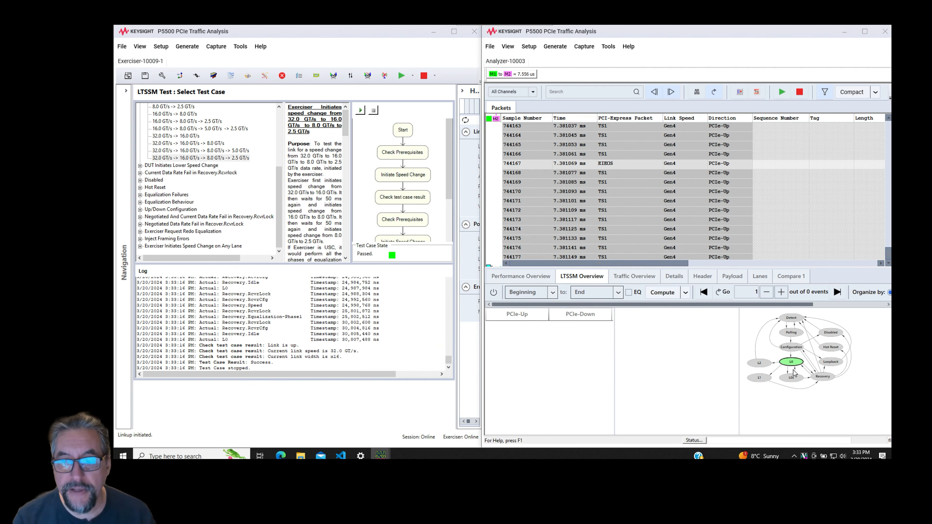
{"action": "left_click", "coordinate": [782, 92]}
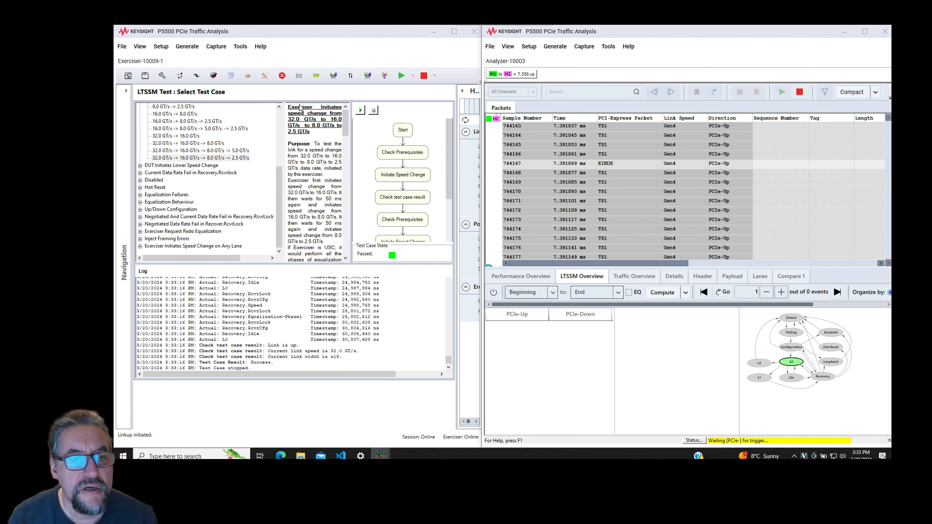
Clear the exerciser's test log and run the selected 32.0 -> 16.0 -> 8.0 -> 2.5 GT/s speed change test
{"action": "right_click", "coordinate": [324, 312]}
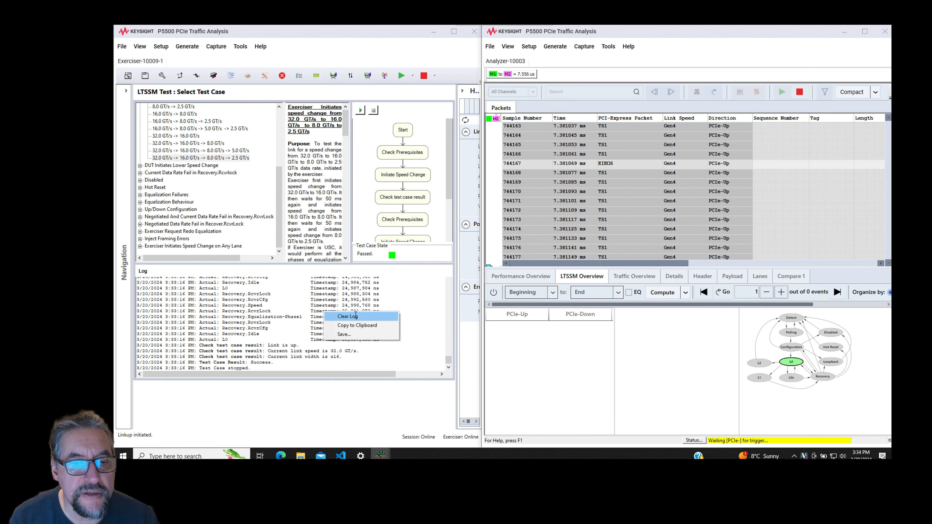
{"action": "left_click", "coordinate": [356, 316]}
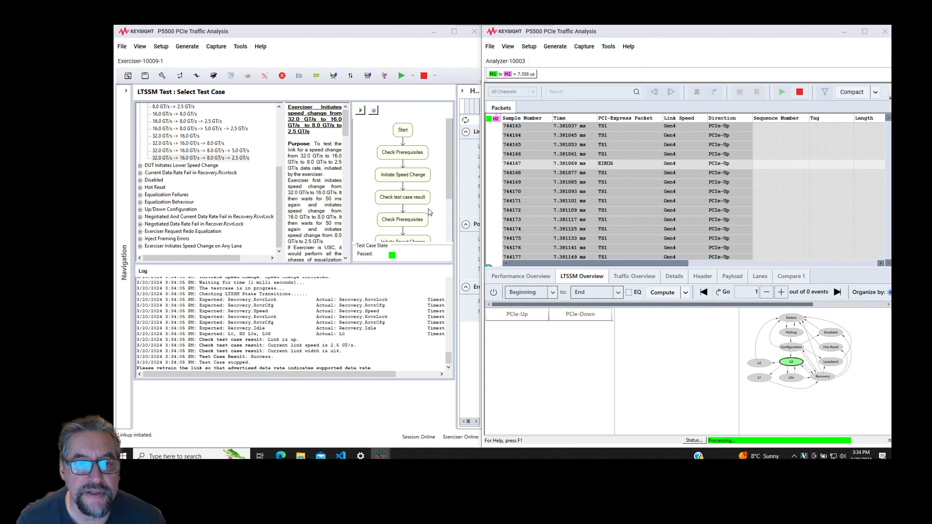
Widen the exerciser's Hardware Status area and run the Basic test case "Capture state transitions"
{"action": "left_click_drag", "start_coordinate": [455, 241], "coordinate": [393, 240]}
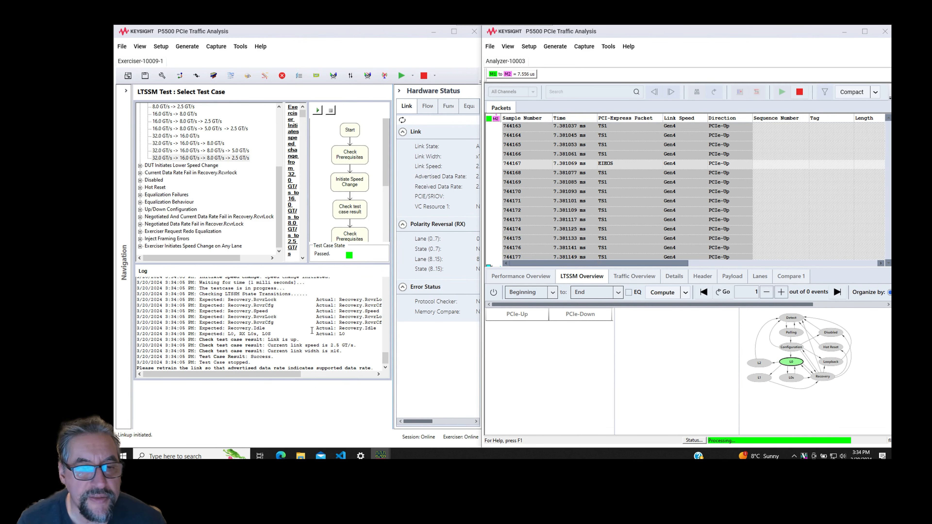
{"action": "scroll", "coordinate": [302, 286], "scroll_direction": "up", "scroll_amount": 20}
{"action": "scroll", "coordinate": [205, 165], "scroll_direction": "up", "scroll_amount": 5}
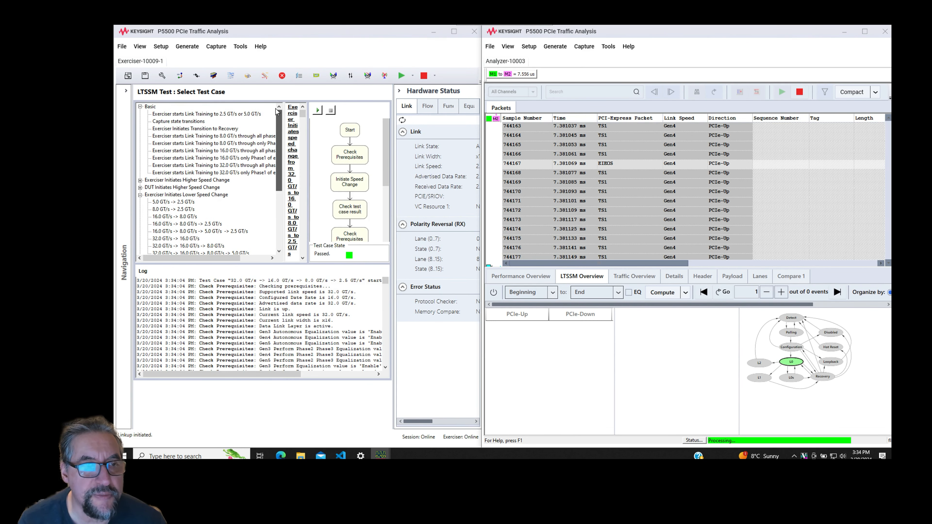
{"action": "left_click", "coordinate": [199, 122]}
{"action": "left_click", "coordinate": [318, 110]}
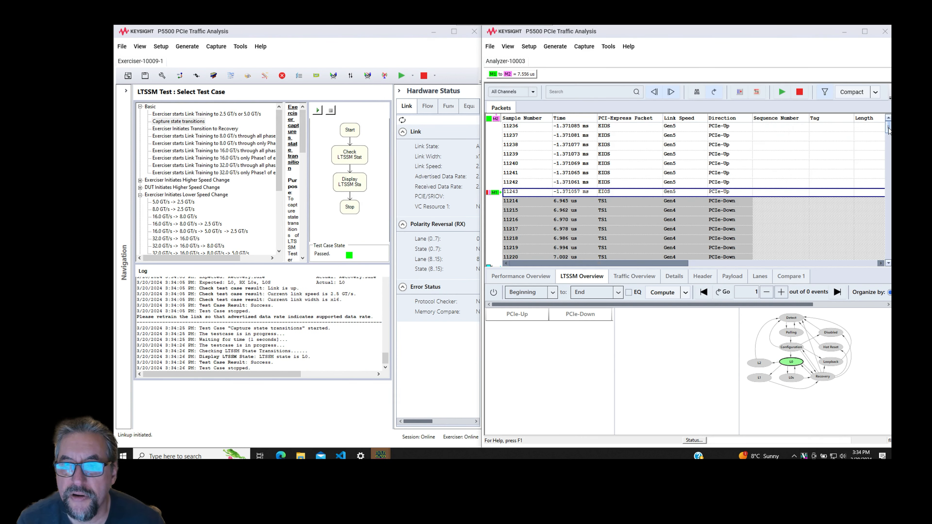
Examine the link speeds and packet types across the captured trace, from its last packets back towards its start
{"action": "left_click_drag", "start_coordinate": [888, 127], "coordinate": [886, 259]}
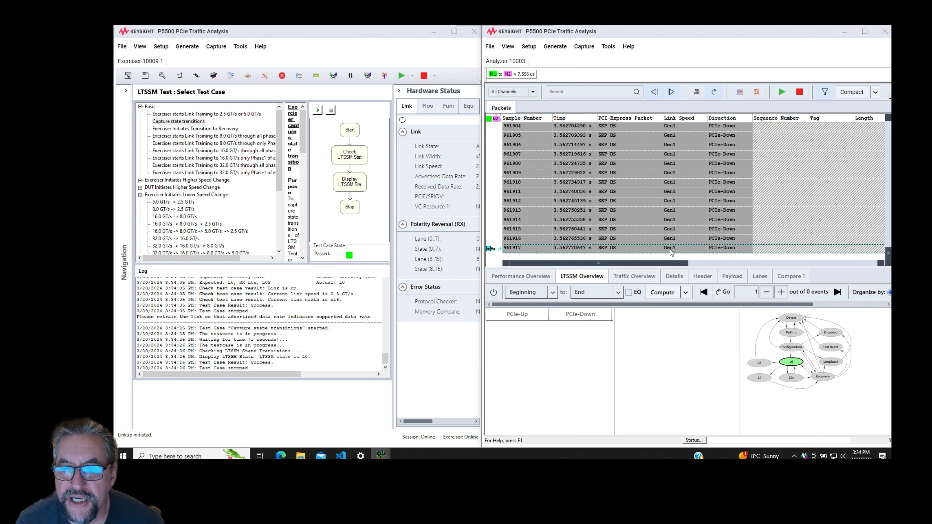
{"action": "scroll", "coordinate": [740, 184], "scroll_direction": "up", "scroll_amount": 3}
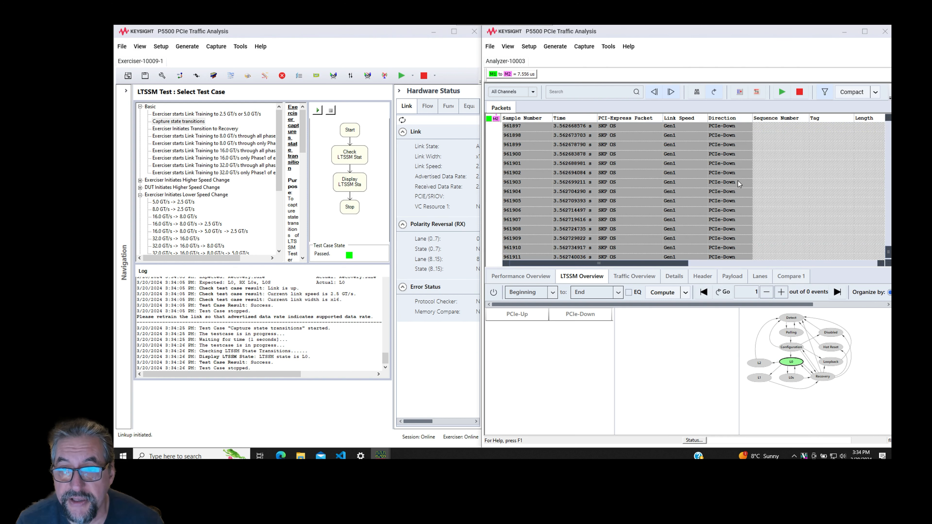
{"action": "left_click_drag", "start_coordinate": [886, 260], "coordinate": [887, 202]}
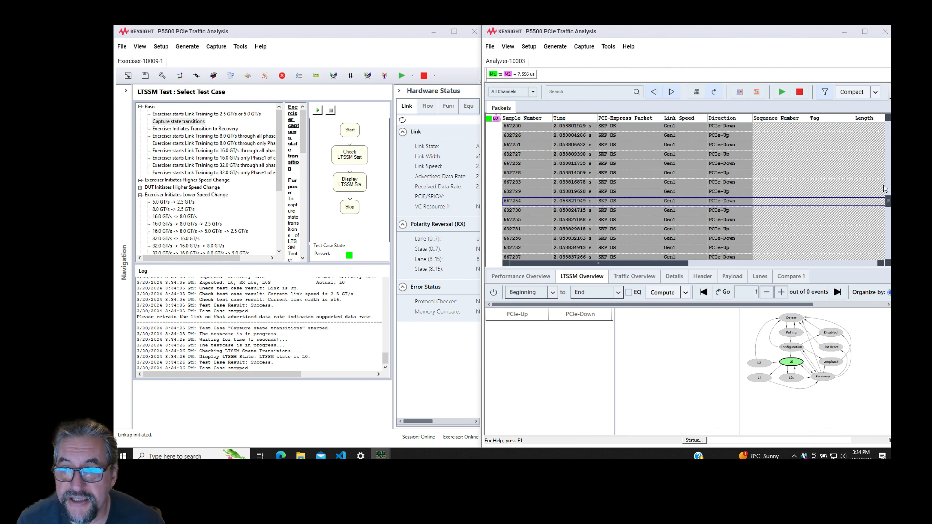
{"action": "left_click_drag", "start_coordinate": [887, 202], "coordinate": [889, 128]}
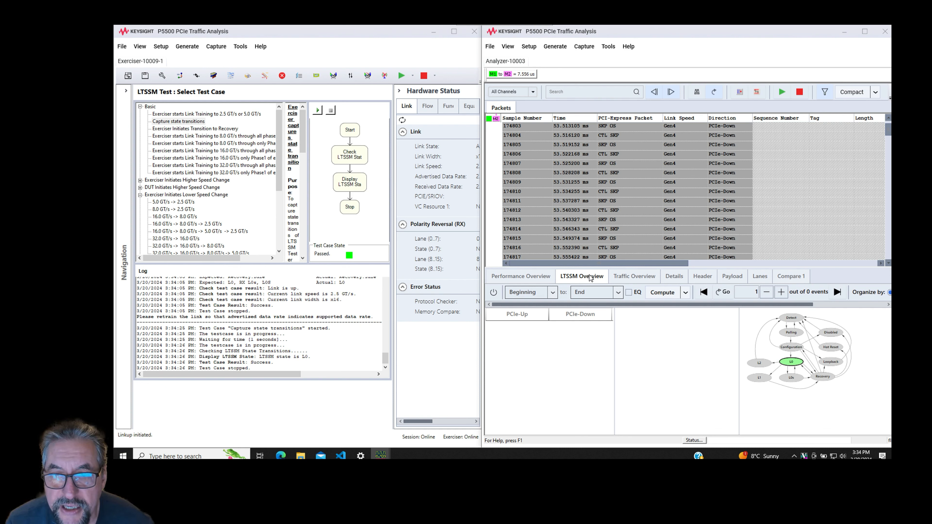
Compute the LTSSM Overview from Beginning to End, and maximize the analyzer window with more room for the state sequence
{"action": "left_click", "coordinate": [663, 293]}
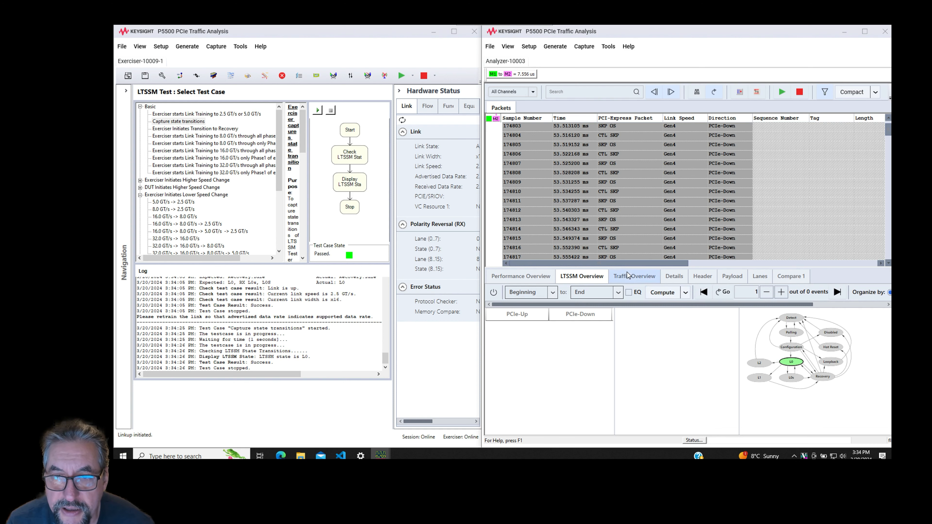
{"action": "left_click", "coordinate": [663, 293]}
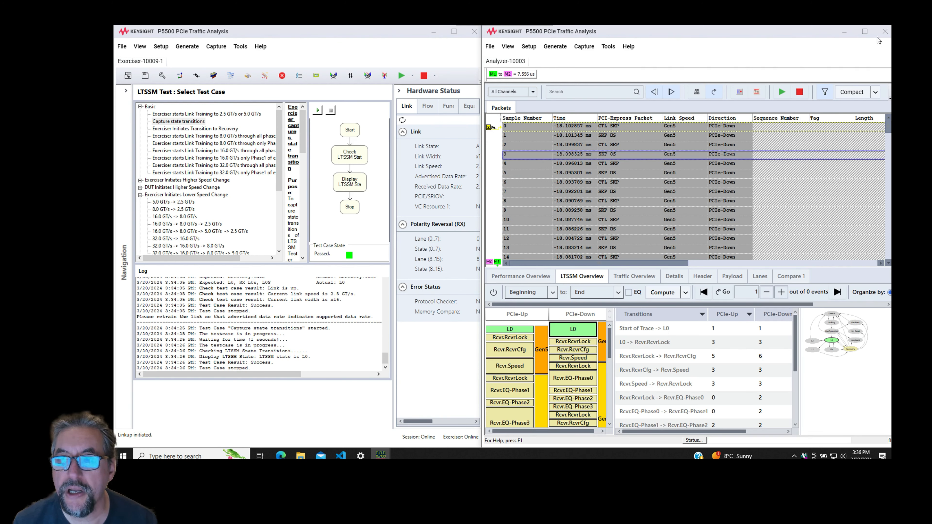
{"action": "left_click", "coordinate": [864, 31]}
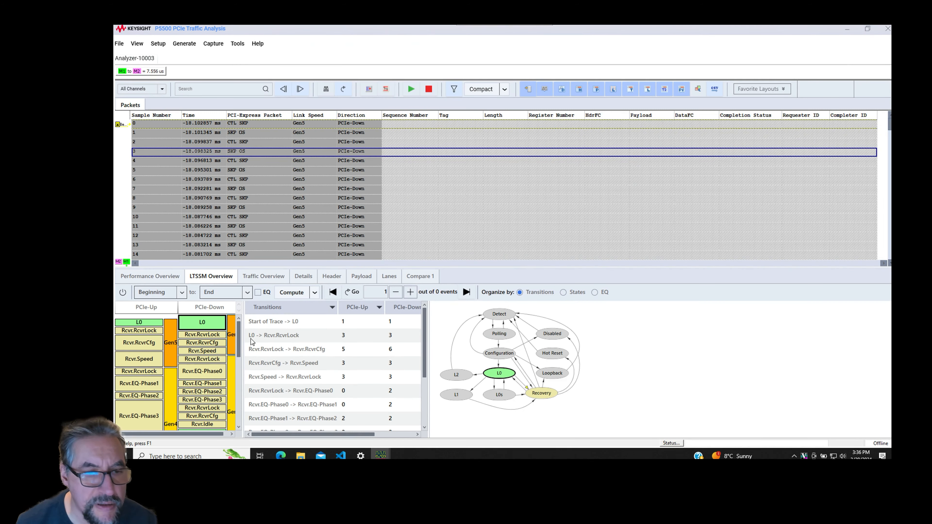
{"action": "left_click_drag", "start_coordinate": [243, 341], "coordinate": [284, 341]}
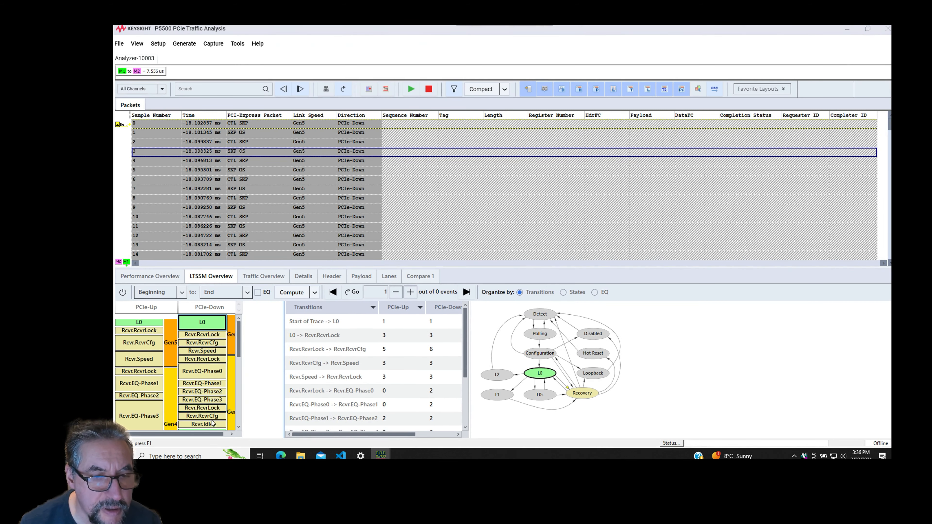
{"action": "left_click", "coordinate": [232, 434]}
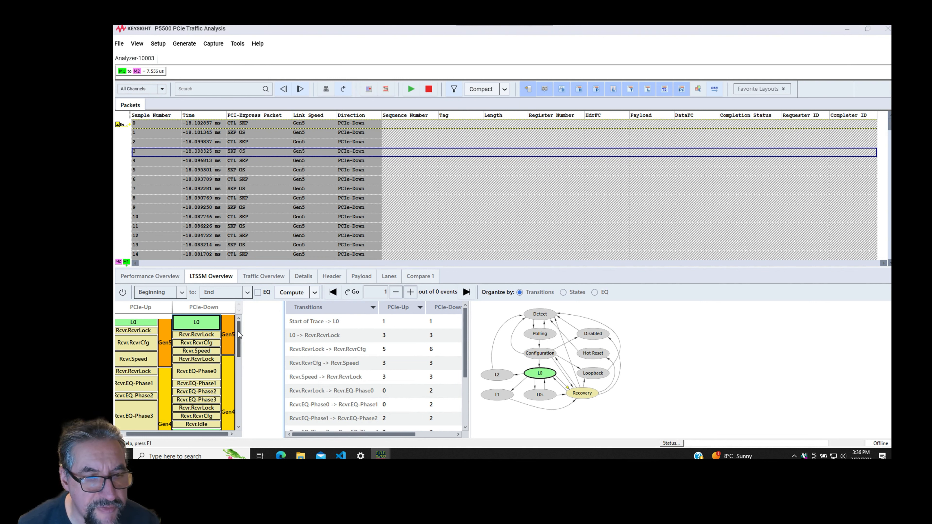
{"action": "mouse_move", "coordinate": [238, 334]}
{"action": "left_mouse_down"}
{"action": "mouse_move", "coordinate": [239, 414]}
{"action": "mouse_move", "coordinate": [243, 329]}
{"action": "left_mouse_up"}
Inspect the packets behind the PCIe-Up Rcvr.Speed and EQ-Phase1 to EQ-Phase3 states and the PCIe-Down EQ-Phase3 state
{"action": "left_click", "coordinate": [142, 341]}
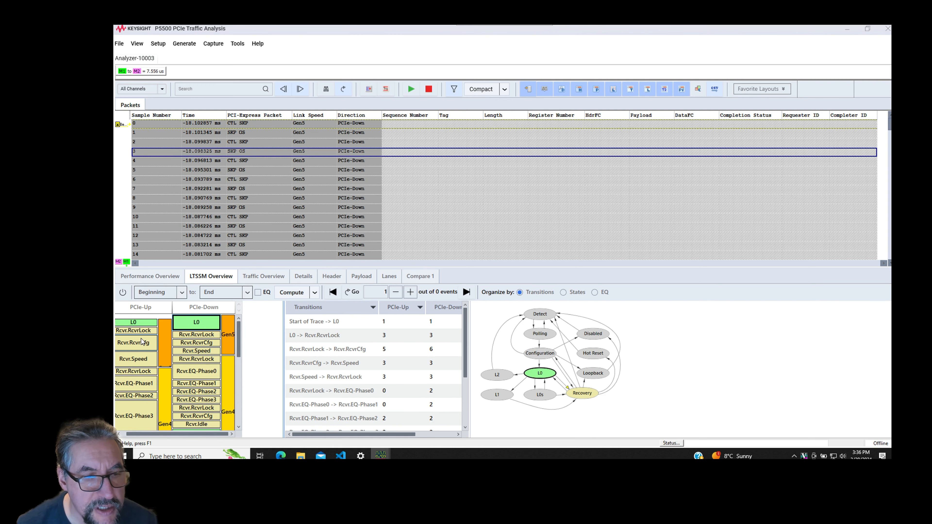
{"action": "left_click", "coordinate": [144, 356]}
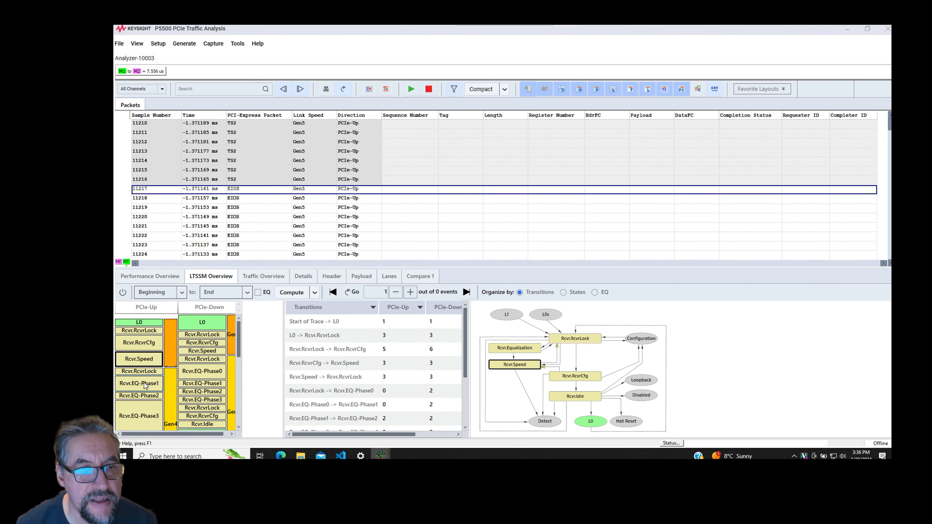
{"action": "left_click", "coordinate": [146, 382]}
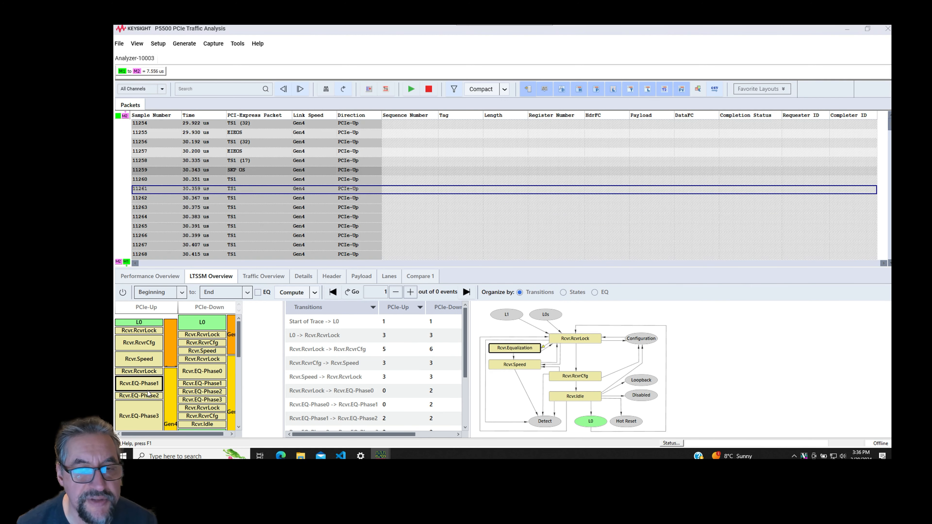
{"action": "left_click", "coordinate": [156, 395]}
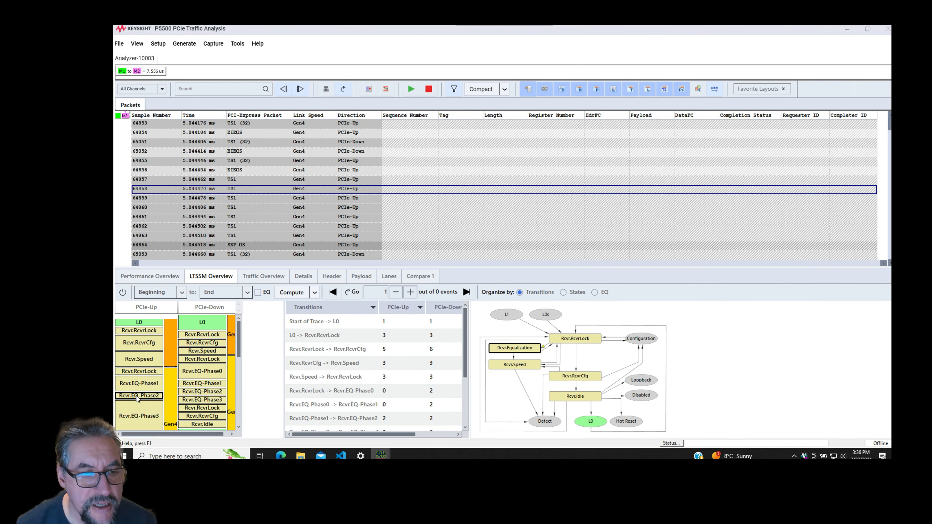
{"action": "left_click", "coordinate": [141, 415]}
{"action": "left_click", "coordinate": [212, 397]}
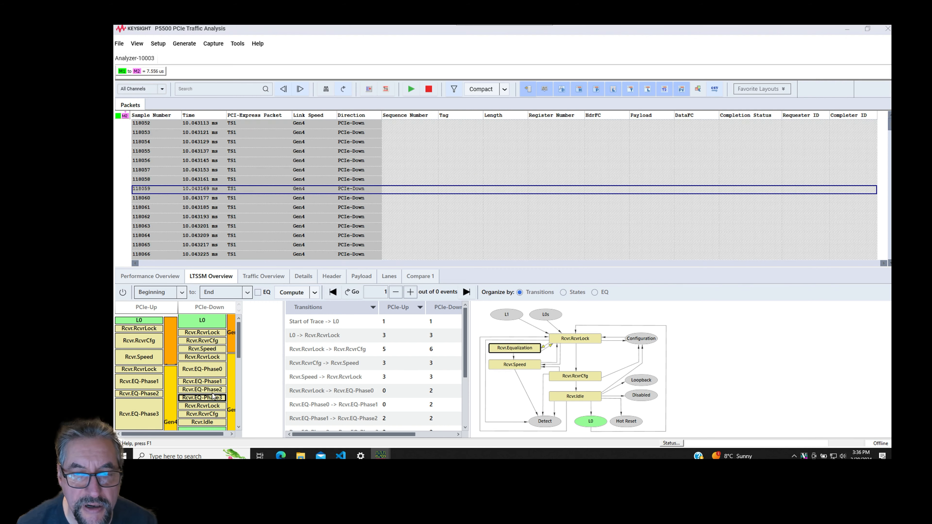
{"action": "left_click", "coordinate": [138, 406]}
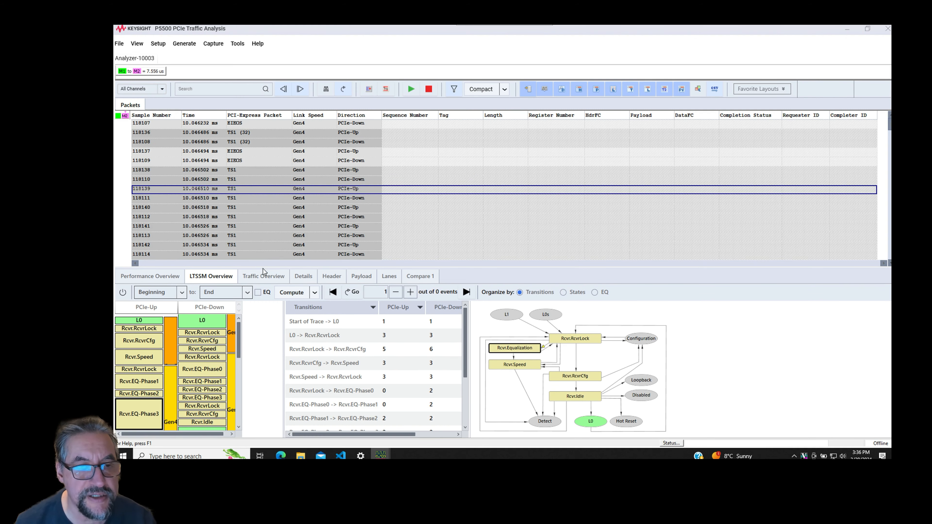
Compute the Traffic Overview to review its packet counts, and return to the Gen4 states in the LTSSM Overview
{"action": "left_click", "coordinate": [263, 276]}
{"action": "left_click", "coordinate": [271, 293]}
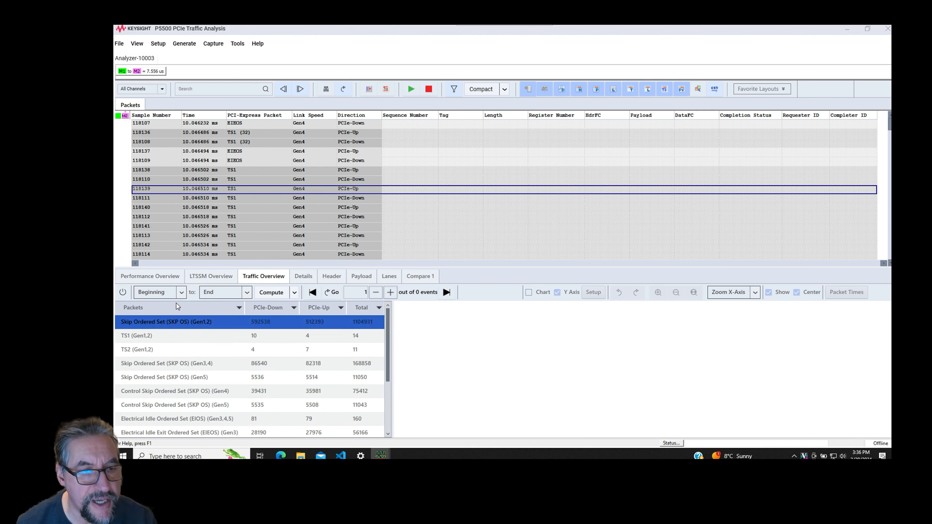
{"action": "left_click", "coordinate": [211, 279]}
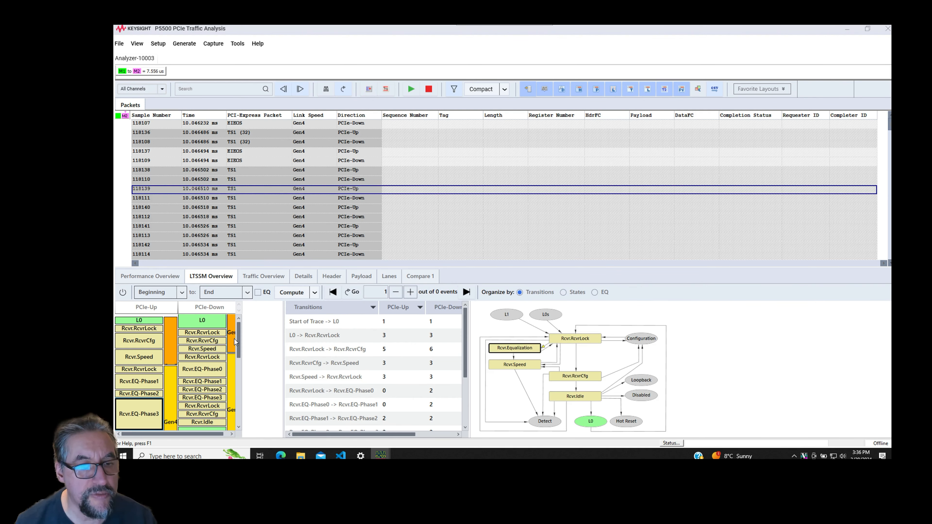
{"action": "left_click_drag", "start_coordinate": [239, 352], "coordinate": [246, 389]}
Insert the packet fields Credit Type and Cursor Coeffiecient Value as columns after Sequence Number in the packet list
{"action": "right_click", "coordinate": [400, 119]}
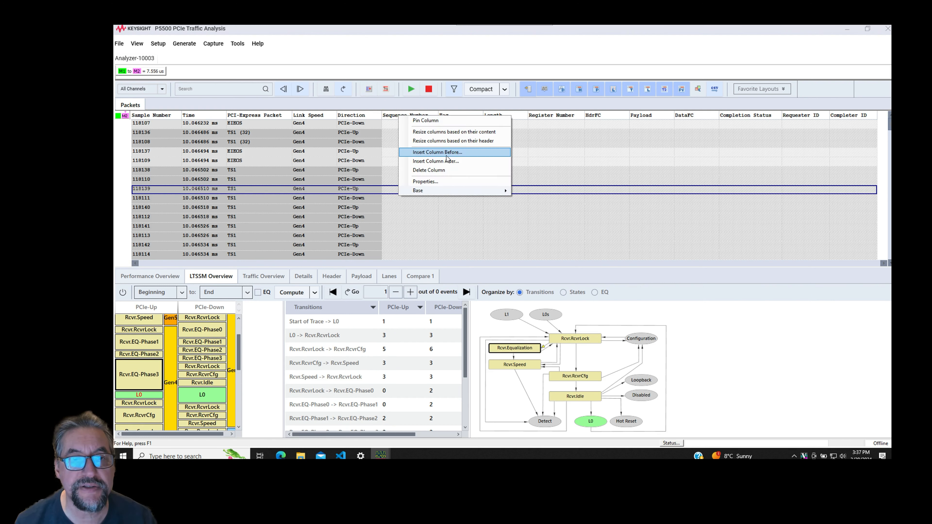
{"action": "left_click", "coordinate": [446, 162]}
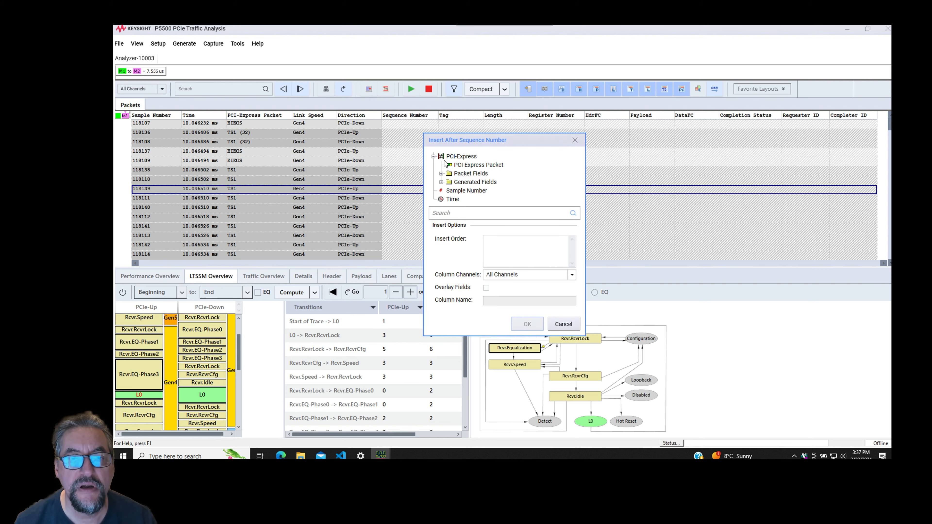
{"action": "left_click", "coordinate": [441, 174]}
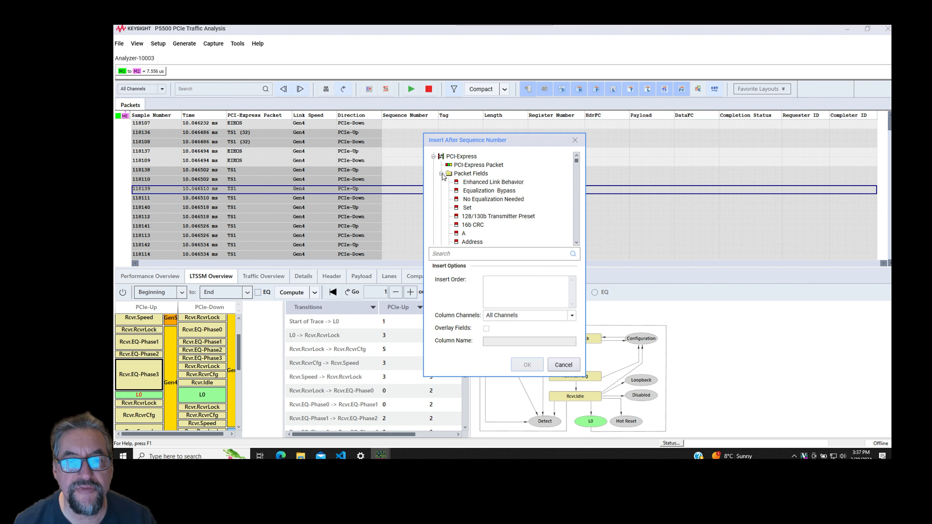
{"action": "scroll", "coordinate": [498, 209], "scroll_direction": "down", "scroll_amount": 10}
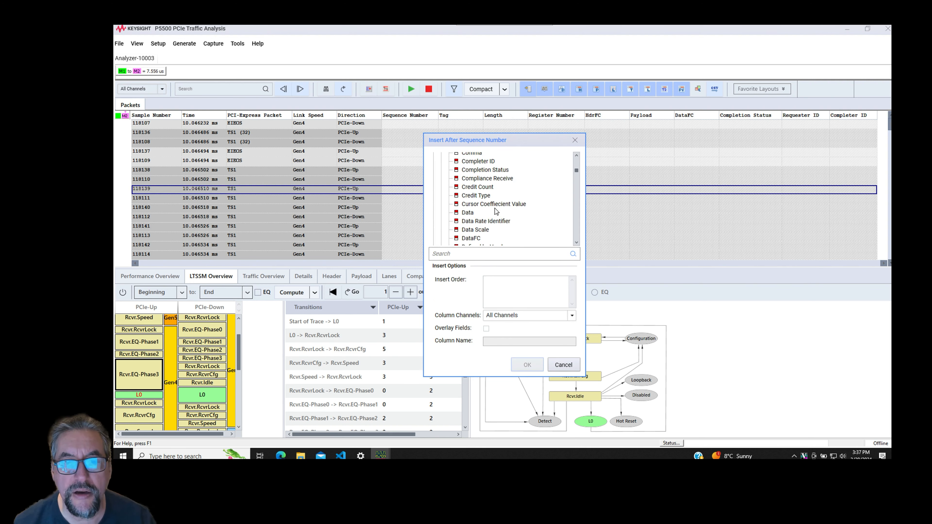
{"action": "left_click", "coordinate": [497, 197]}
{"action": "left_click", "coordinate": [497, 205], "text": "ctrl"}
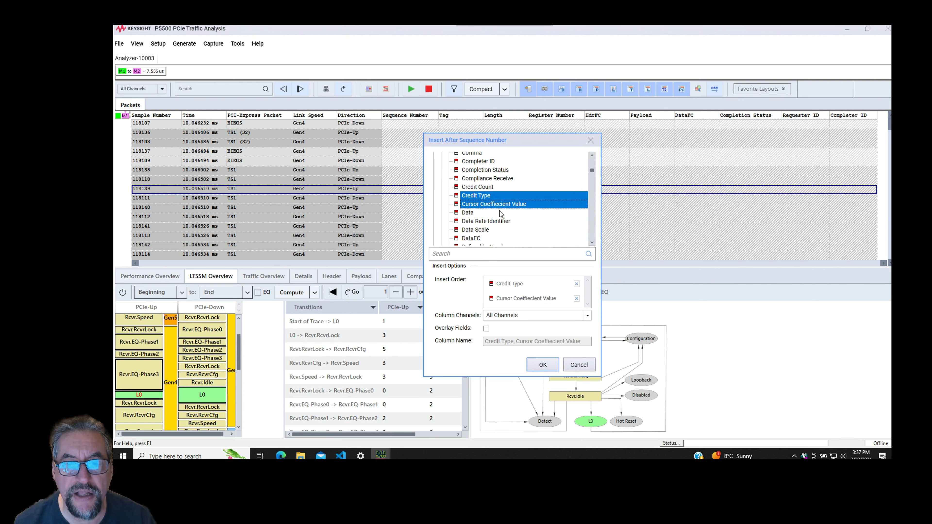
{"action": "left_click", "coordinate": [545, 371]}
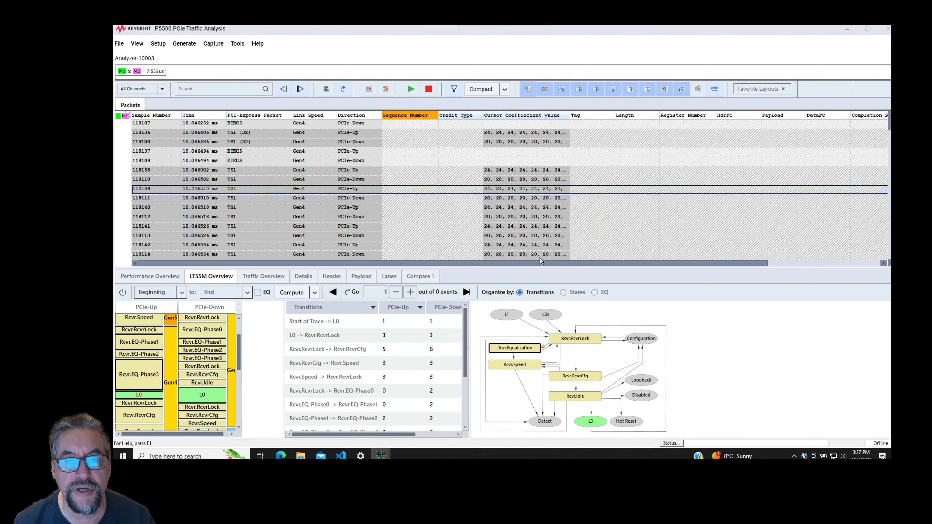
Locate the PCIe-Down Rcvr.EQ-Phase3 packets and widen the Cursor Coeffiecient Value column to show the values of all lanes
{"action": "left_click", "coordinate": [207, 374]}
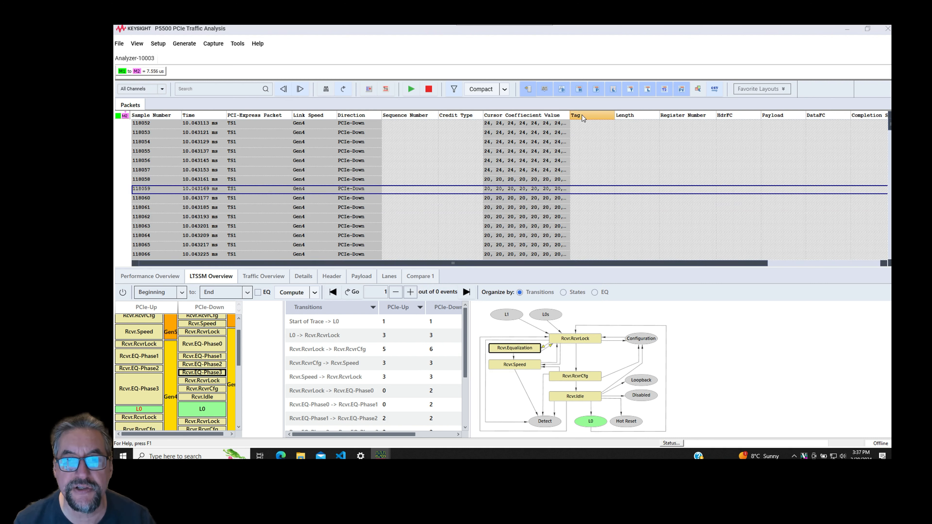
{"action": "left_click_drag", "start_coordinate": [611, 110], "coordinate": [745, 123]}
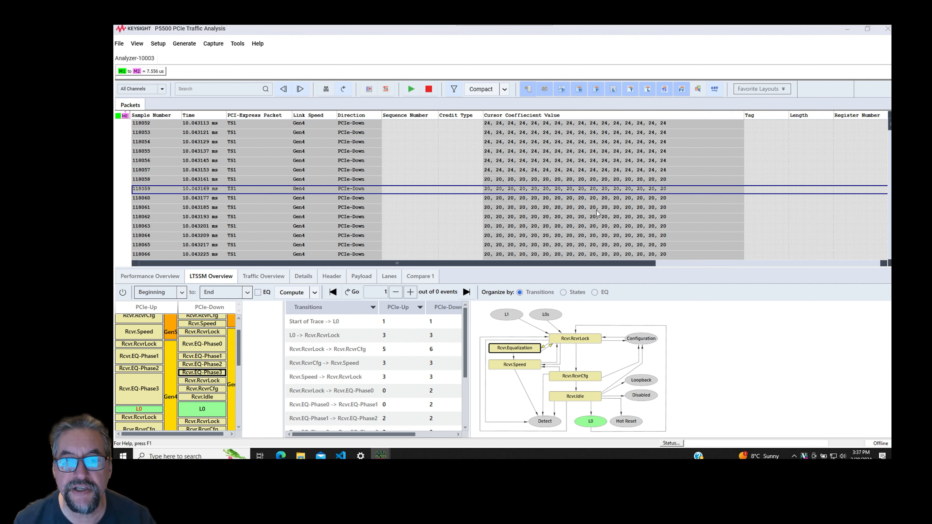
{"action": "scroll", "coordinate": [596, 213], "scroll_direction": "up", "scroll_amount": 4}
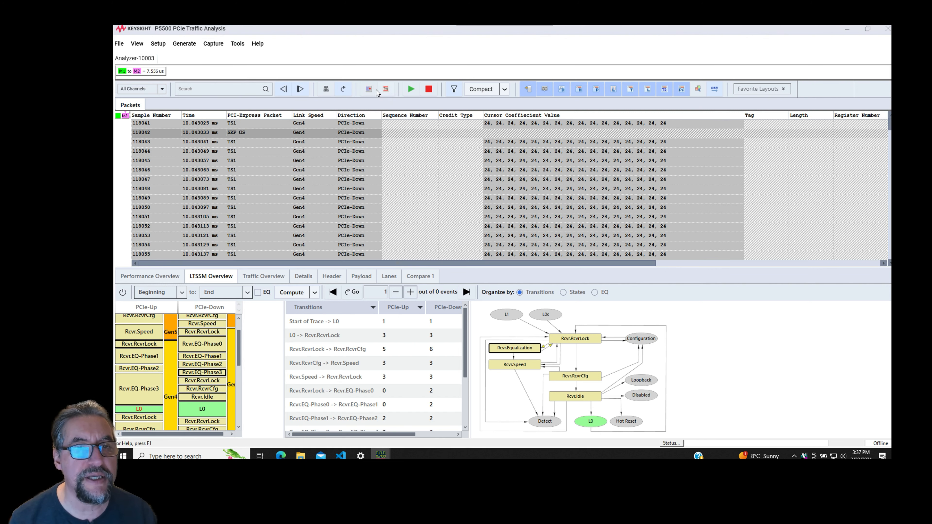
Restore the analyzer window from full size and arrange it beside a wider exerciser window
{"action": "left_click", "coordinate": [867, 29]}
{"action": "left_click_drag", "start_coordinate": [665, 110], "coordinate": [890, 131]}
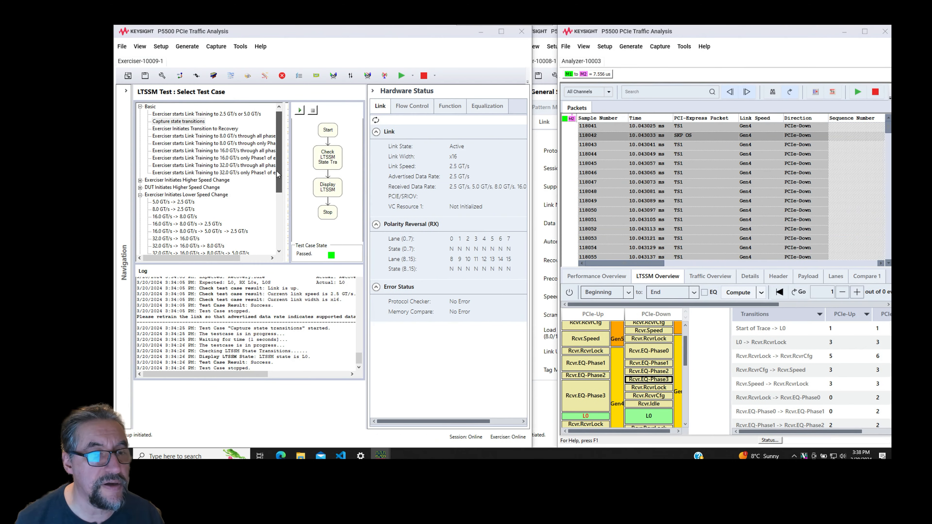
Run the Basic test case in which the exerciser starts link training to 32.0 GT/s through only Phase1 of equalization
{"action": "left_click_drag", "start_coordinate": [280, 171], "coordinate": [281, 162]}
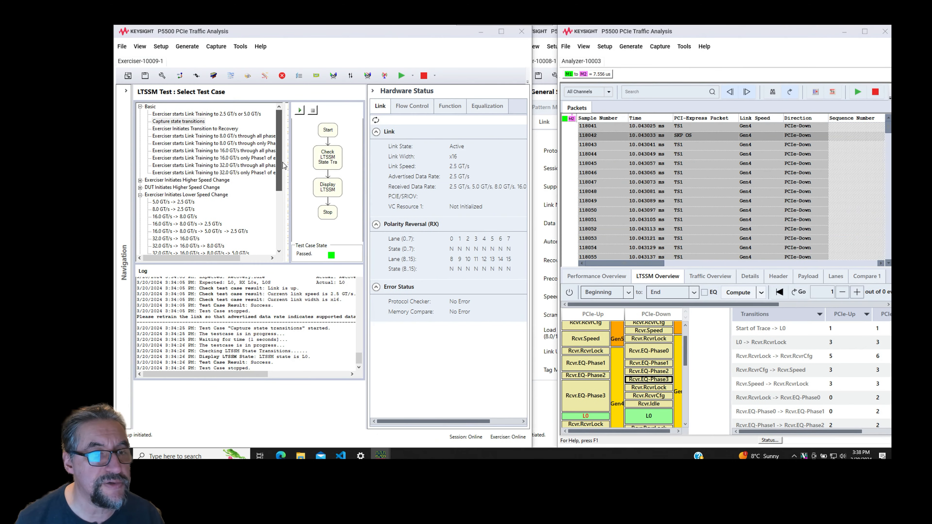
{"action": "left_click", "coordinate": [247, 173]}
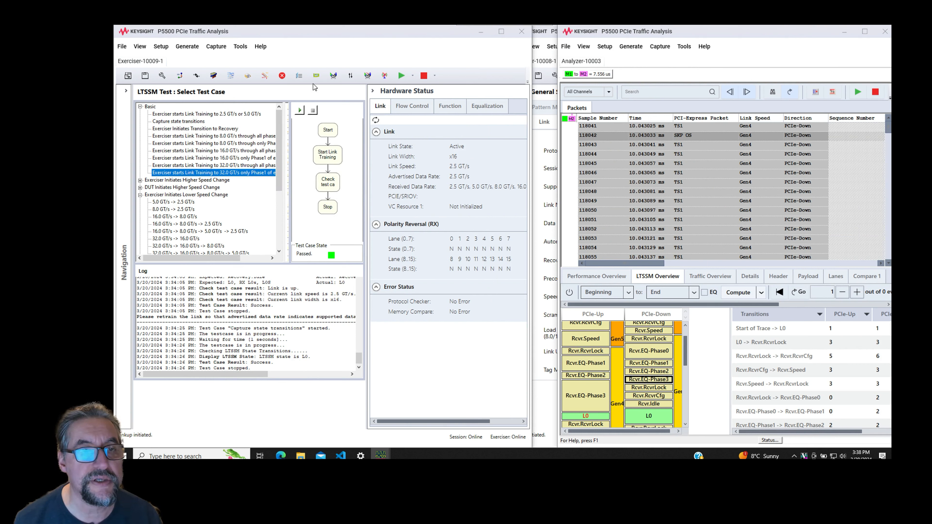
{"action": "left_click", "coordinate": [300, 111]}
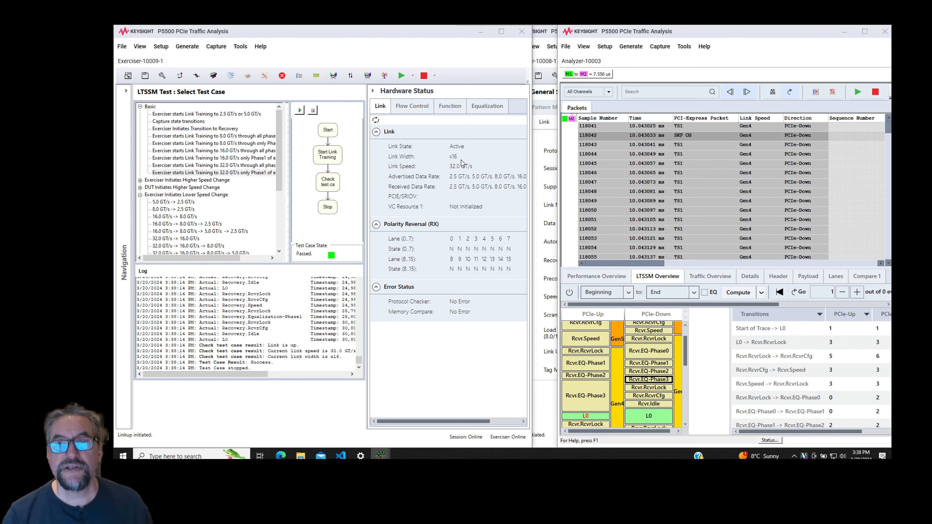
Start an analyzer capture, then select the Hot Reset test case "Exerciser is Directed to Hot Reset From L0" and clear the exerciser log
{"action": "left_click", "coordinate": [857, 93]}
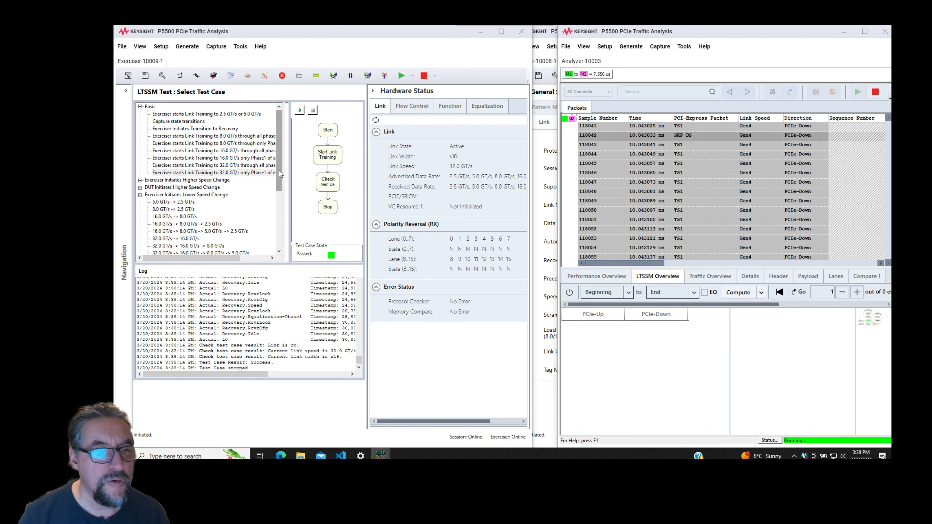
{"action": "left_click_drag", "start_coordinate": [278, 173], "coordinate": [278, 235]}
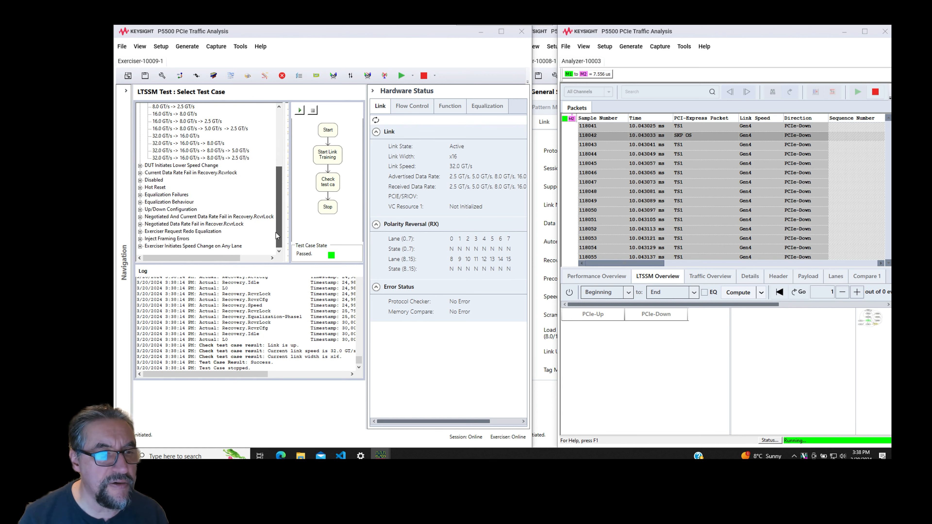
{"action": "left_click", "coordinate": [140, 187]}
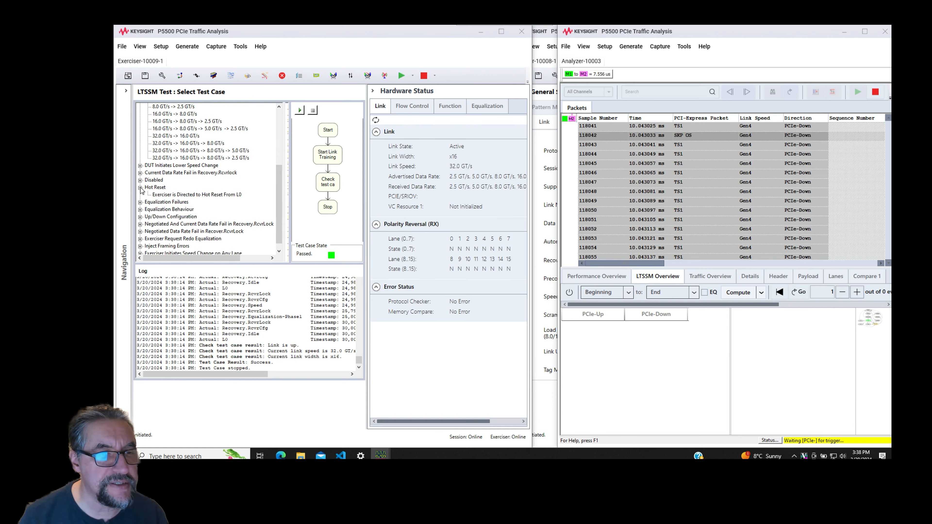
{"action": "left_click", "coordinate": [217, 195]}
{"action": "right_click", "coordinate": [271, 318]}
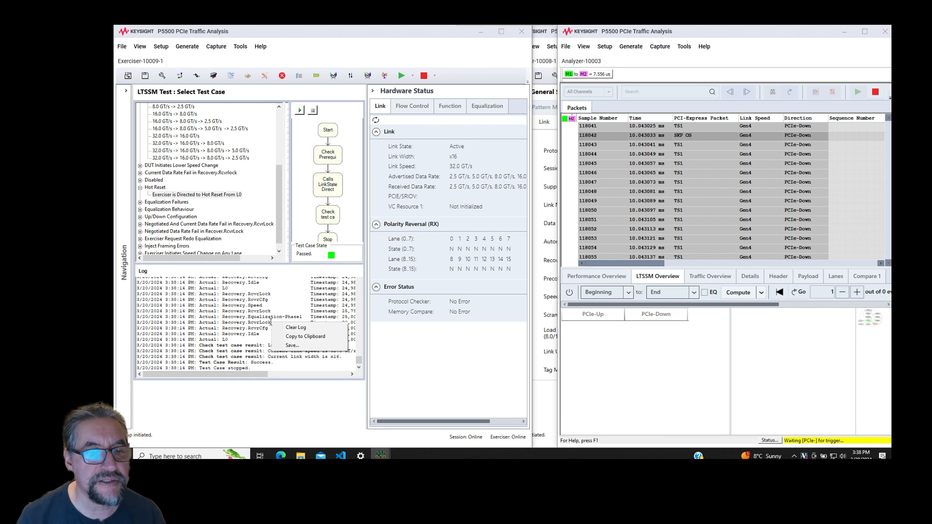
{"action": "left_click", "coordinate": [295, 326]}
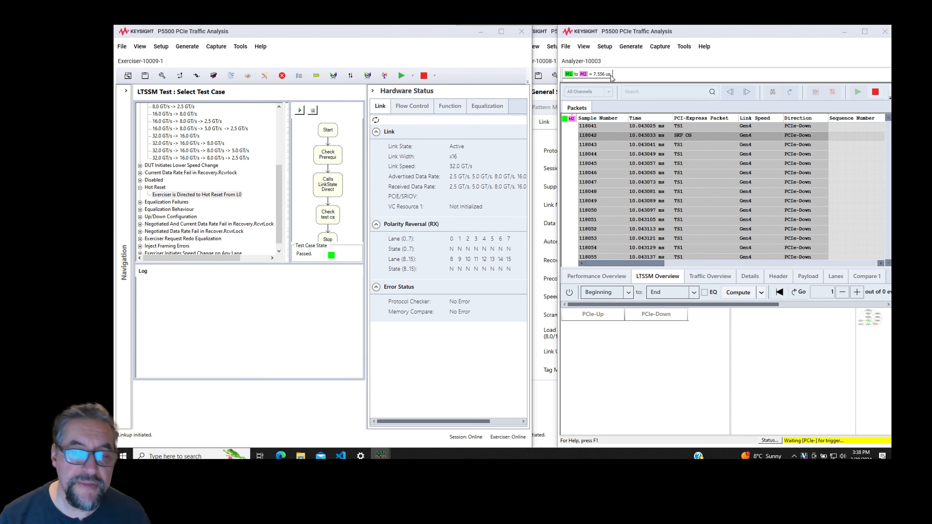
Set Compression to Disabled in the analyzer's capture setup
{"action": "left_click", "coordinate": [815, 92]}
{"action": "left_click", "coordinate": [452, 252]}
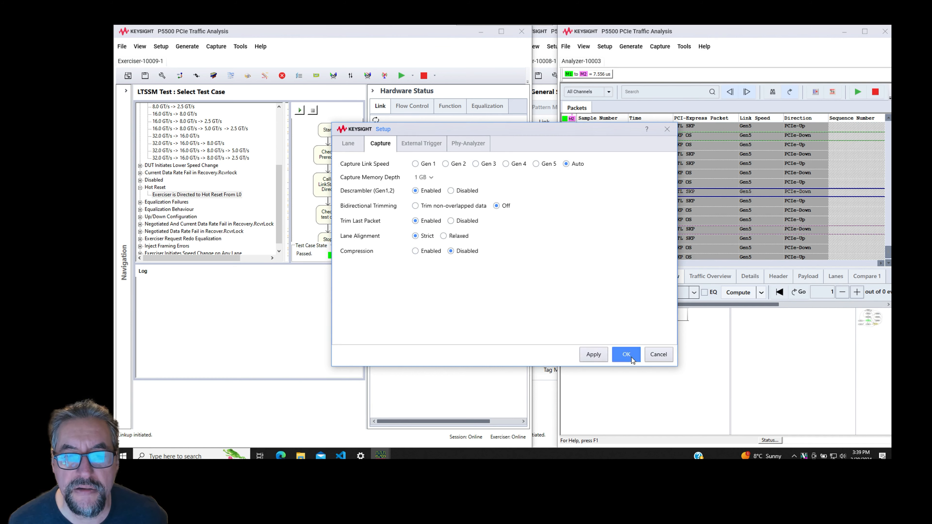
{"action": "left_click", "coordinate": [631, 357]}
Capture a run of the selected Hot Reset test case with the analyzer and compute the LTSSM Overview for the whole trace
{"action": "left_click", "coordinate": [858, 92]}
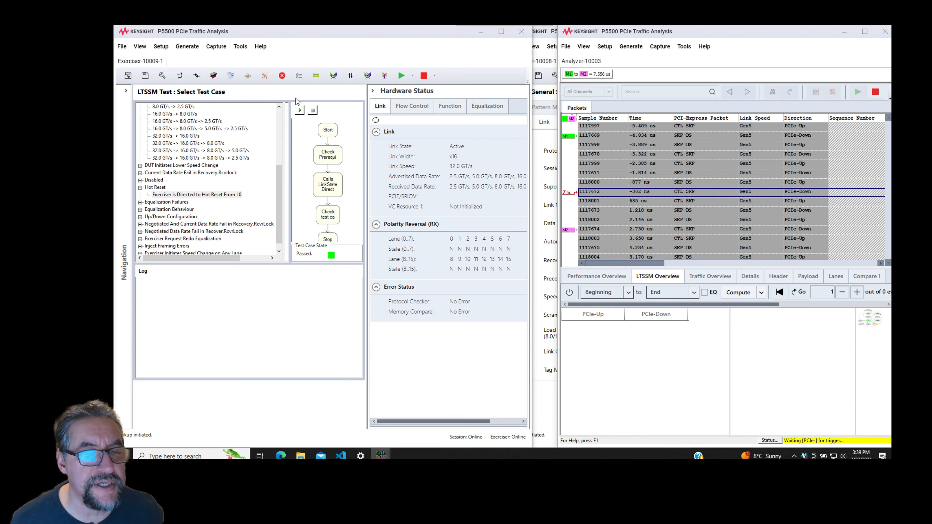
{"action": "left_click", "coordinate": [301, 110]}
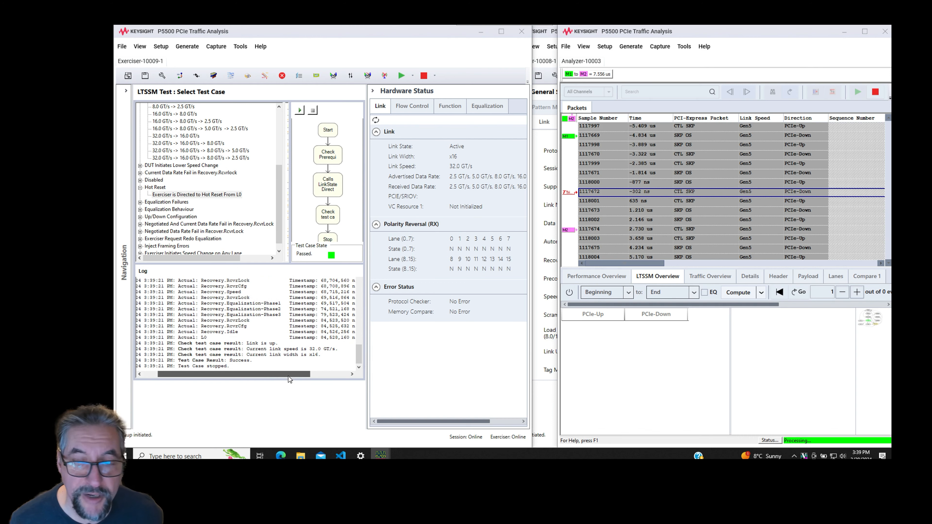
{"action": "left_click", "coordinate": [864, 32]}
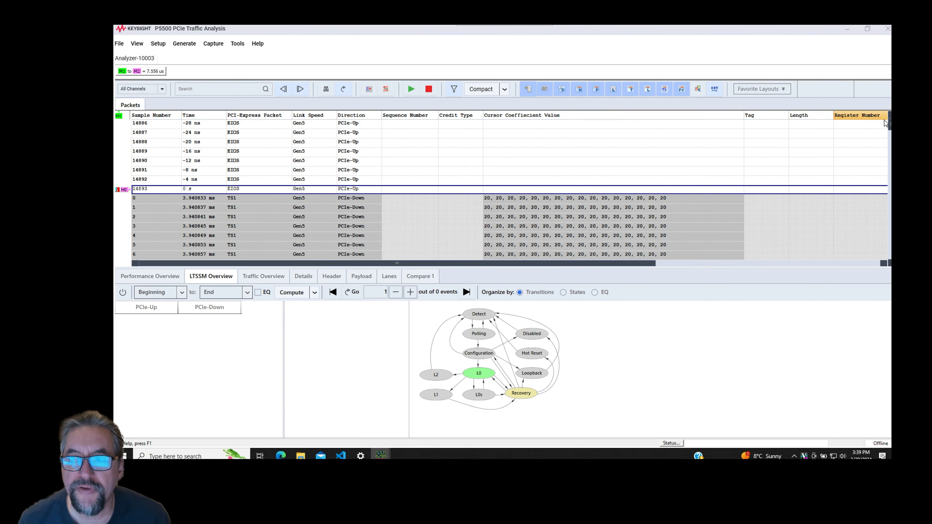
{"action": "left_click_drag", "start_coordinate": [890, 123], "coordinate": [885, 273]}
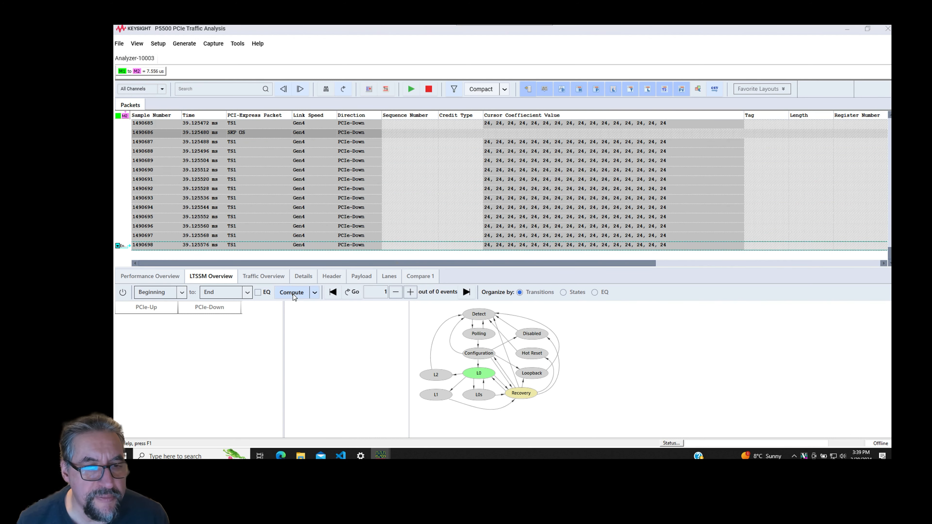
{"action": "left_click", "coordinate": [292, 293]}
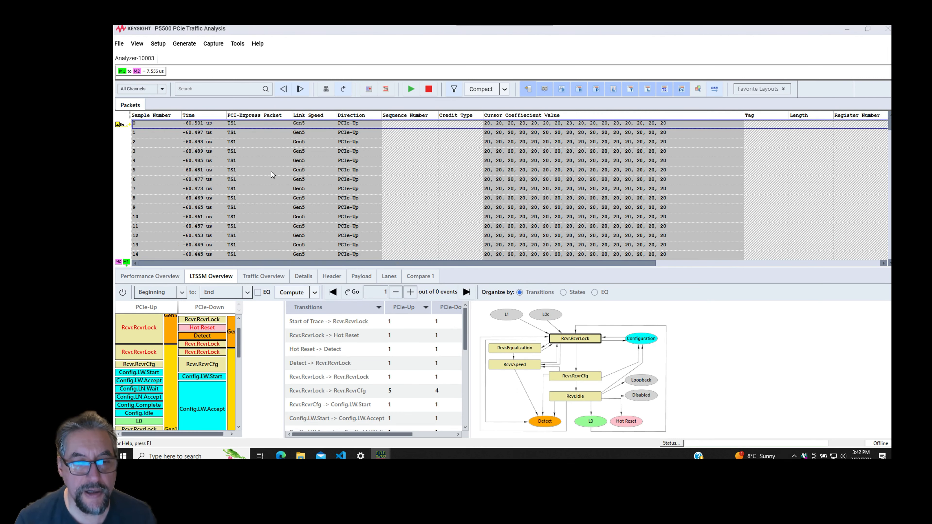
Locate the packets of the PCIe-Up and PCIe-Down Hot Reset states and of the PCIe-Down Config.LW.Accept state from the LTSSM Overview
{"action": "left_click_drag", "start_coordinate": [238, 345], "coordinate": [240, 325]}
{"action": "right_click", "coordinate": [239, 325]}
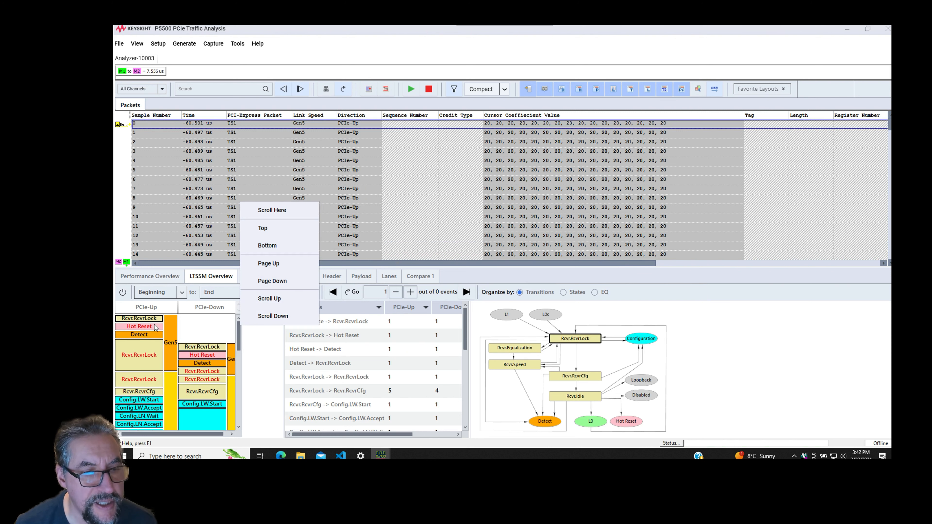
{"action": "left_click", "coordinate": [216, 332]}
{"action": "left_click", "coordinate": [151, 326]}
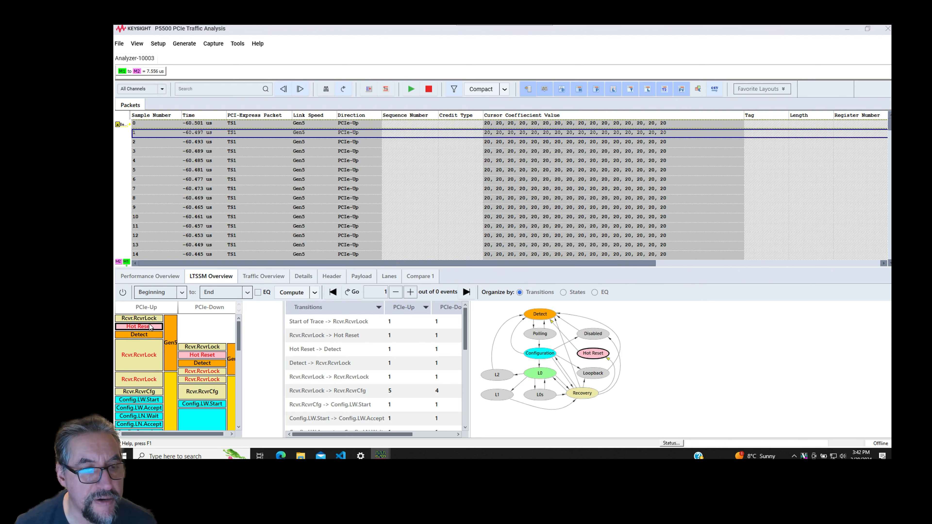
{"action": "left_click", "coordinate": [210, 354]}
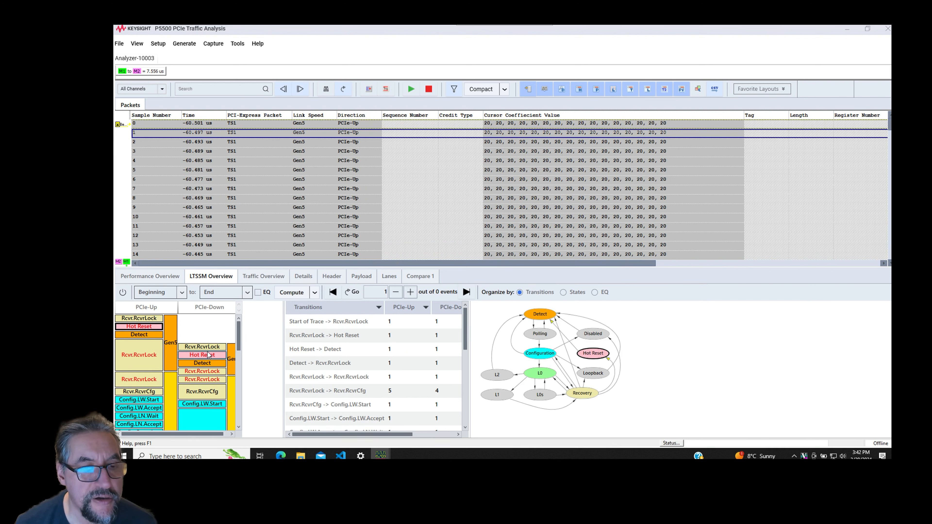
{"action": "scroll", "coordinate": [210, 359], "scroll_direction": "down", "scroll_amount": 1}
{"action": "scroll", "coordinate": [207, 365], "scroll_direction": "down", "scroll_amount": 2}
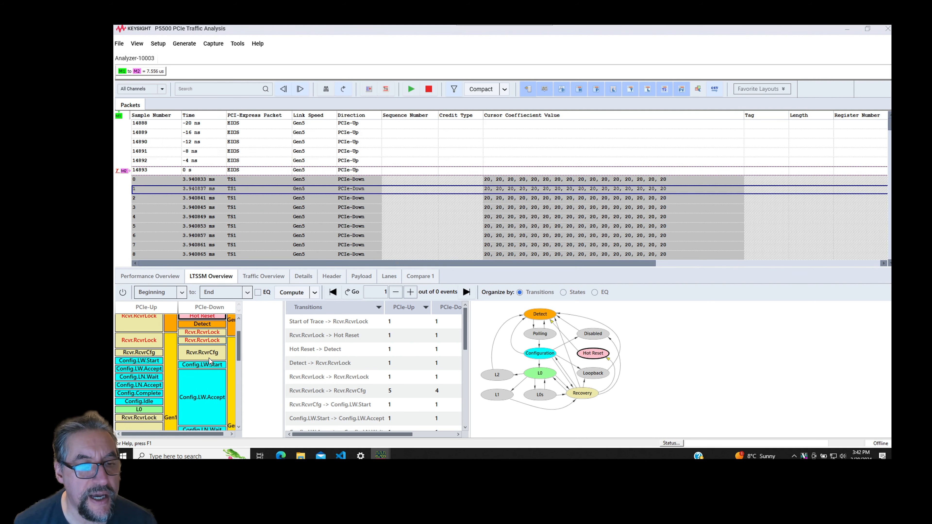
{"action": "left_click", "coordinate": [200, 371]}
{"action": "left_click", "coordinate": [203, 366]}
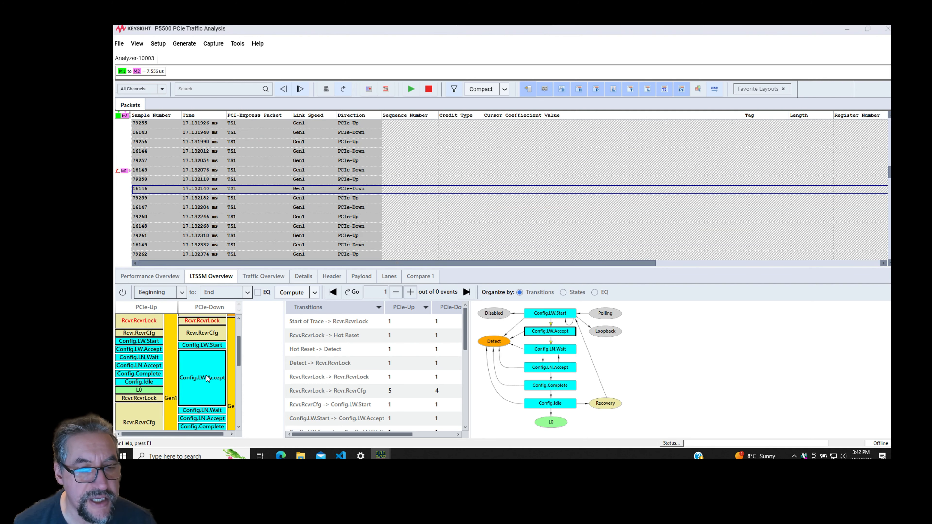
Examine the LTSSM state sequence from Hot Reset through the Gen1 and Gen3 states to the end of the trace
{"action": "scroll", "coordinate": [209, 381], "scroll_direction": "down", "scroll_amount": 5}
{"action": "scroll", "coordinate": [215, 402], "scroll_direction": "down", "scroll_amount": 5}
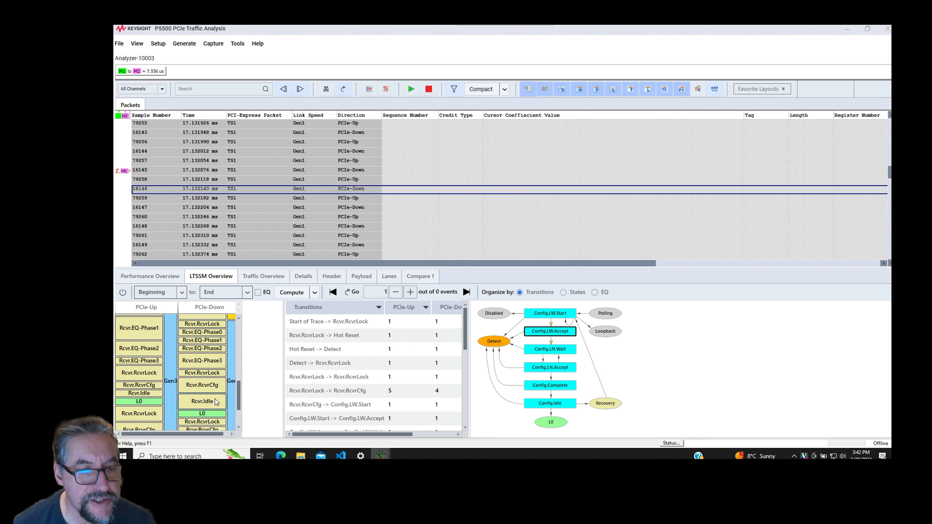
{"action": "scroll", "coordinate": [218, 411], "scroll_direction": "up", "scroll_amount": 10}
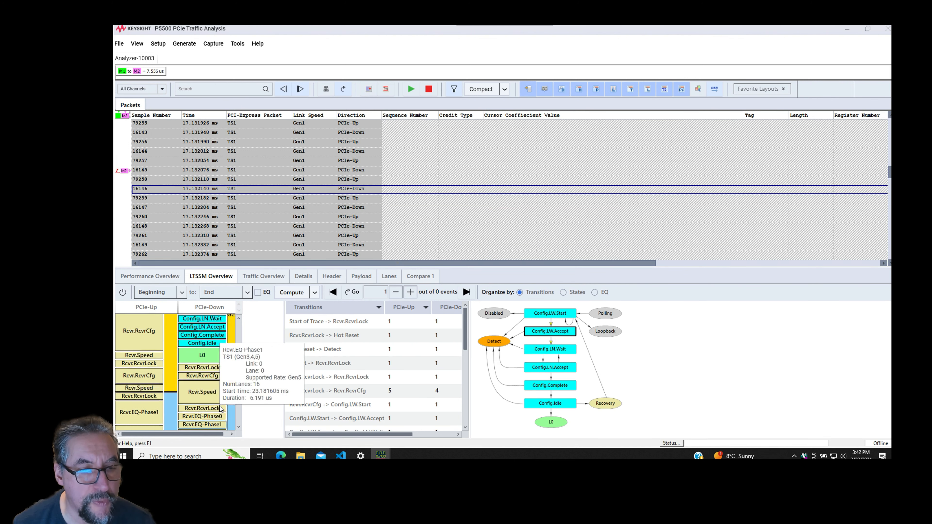
{"action": "scroll", "coordinate": [221, 408], "scroll_direction": "up", "scroll_amount": 3}
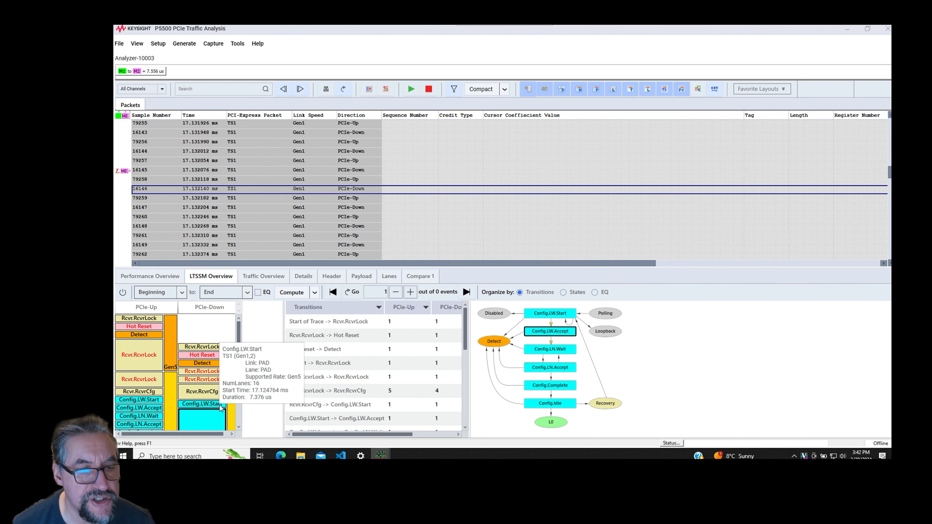
{"action": "scroll", "coordinate": [221, 408], "scroll_direction": "down", "scroll_amount": 8}
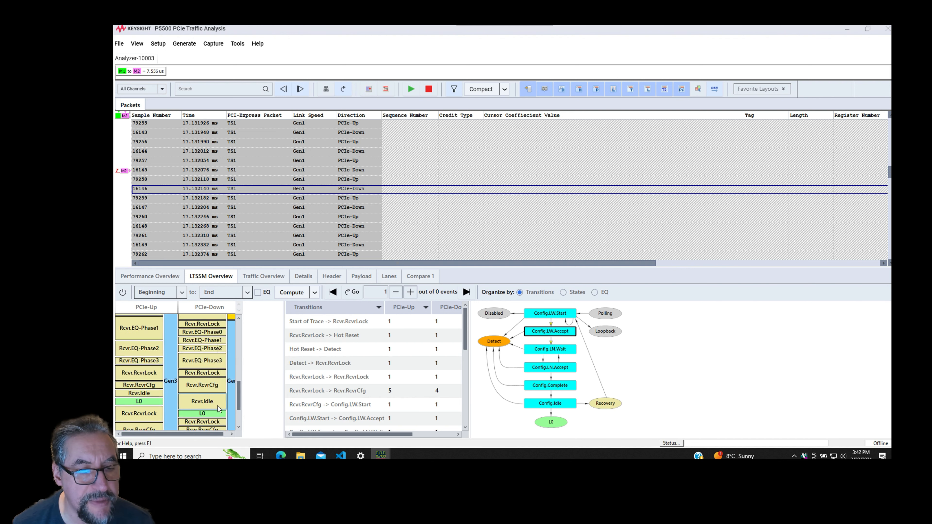
{"action": "scroll", "coordinate": [218, 408], "scroll_direction": "down", "scroll_amount": 3}
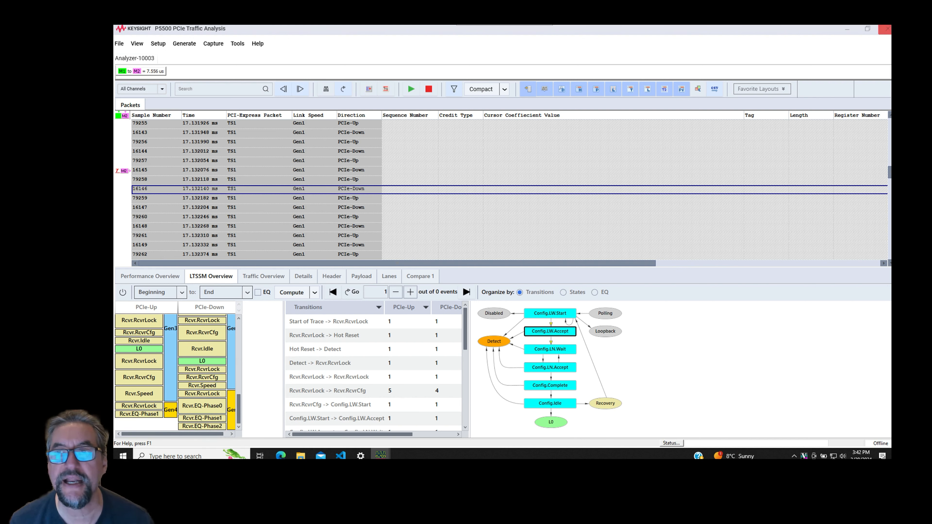
Restore the analyzer window from full size, minimize the Exerciser-10008-1 window, and move the analyzer closer to the remaining exerciser
{"action": "left_click", "coordinate": [867, 29]}
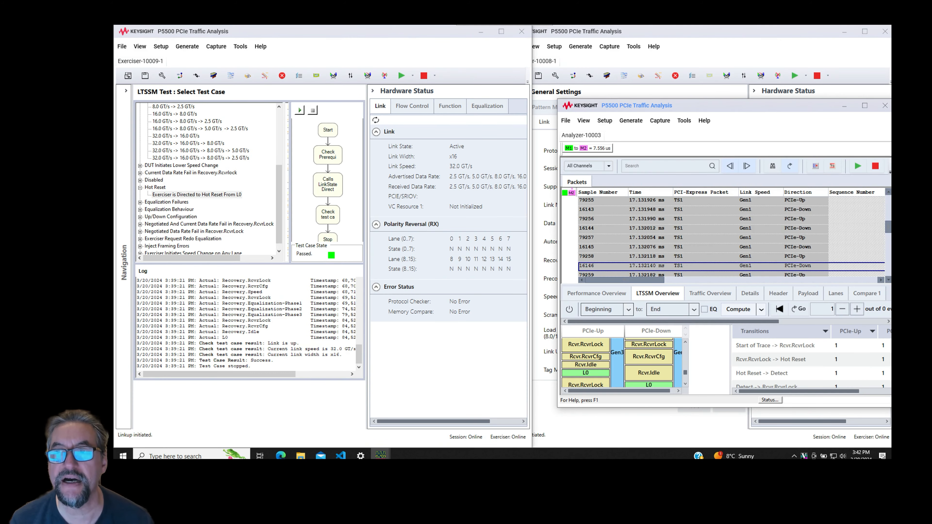
{"action": "left_click", "coordinate": [869, 34]}
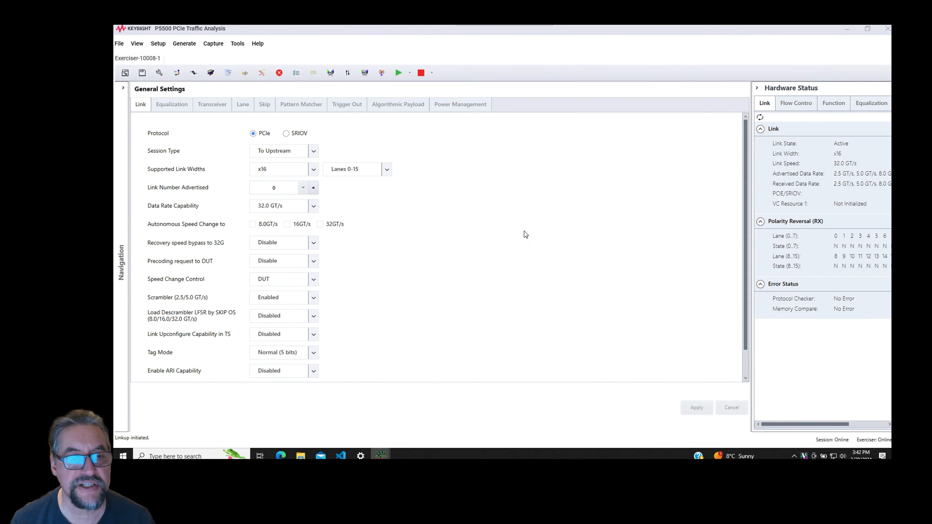
{"action": "left_click", "coordinate": [844, 29]}
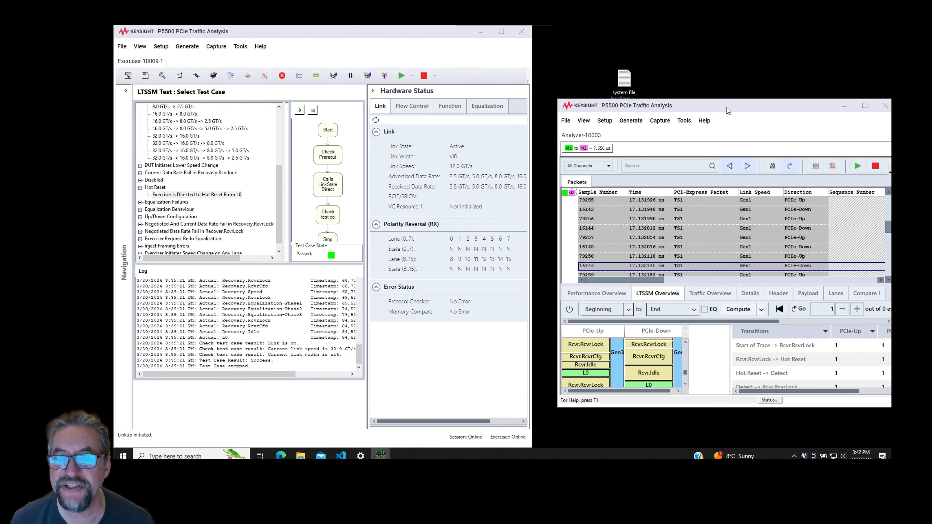
{"action": "left_click_drag", "start_coordinate": [710, 107], "coordinate": [648, 110]}
Set Compression to Enabled in the analyzer's capture setup and apply the change
{"action": "left_click", "coordinate": [755, 172]}
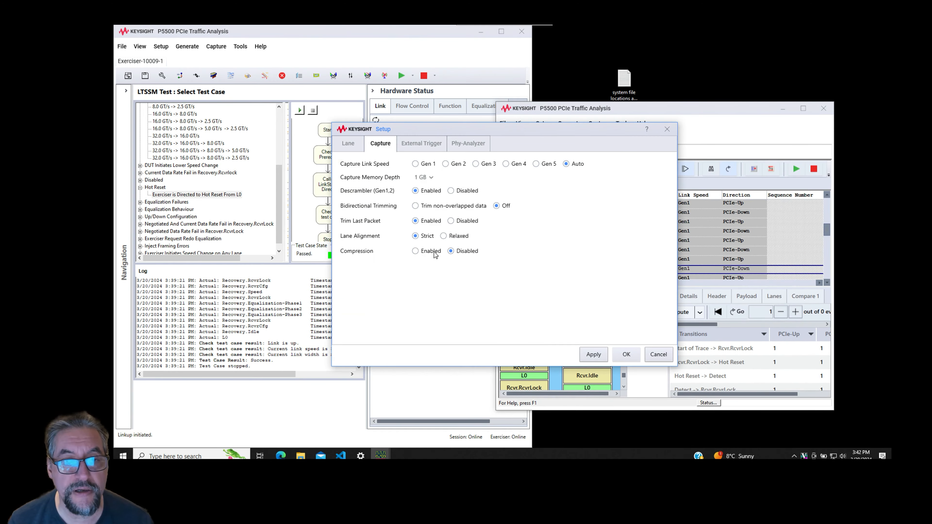
{"action": "left_click", "coordinate": [417, 253]}
{"action": "left_click", "coordinate": [670, 128]}
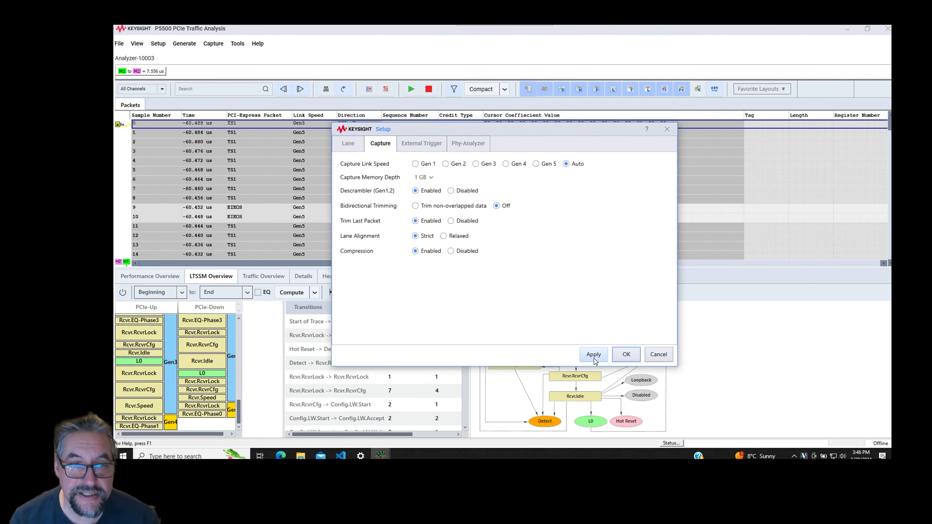
{"action": "left_click", "coordinate": [594, 355]}
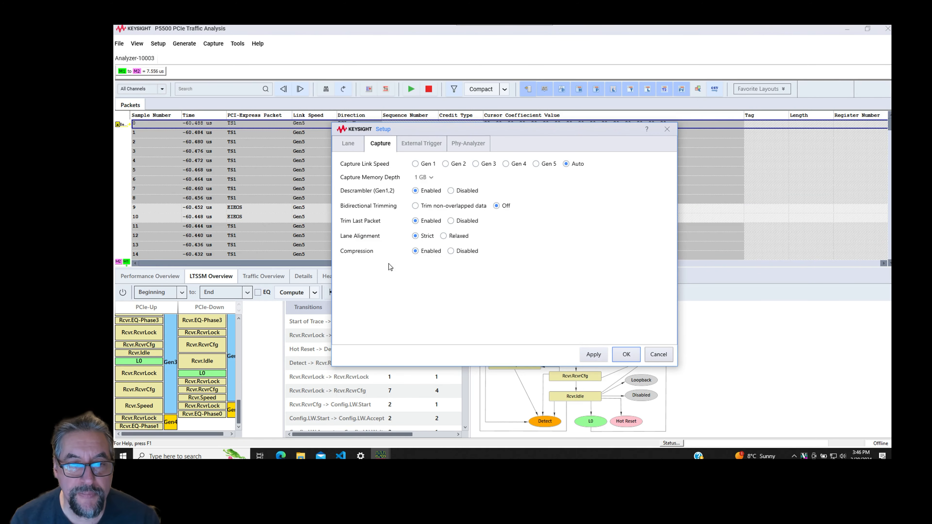
{"action": "left_click", "coordinate": [626, 354]}
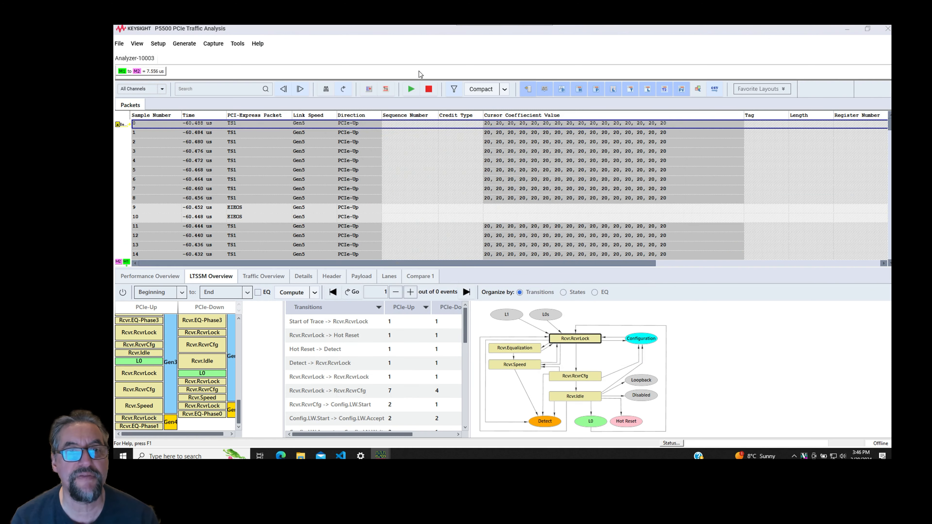
Restore the analyzer window from full size and snap it beside the Exerciser-10009-1 window
{"action": "left_click", "coordinate": [868, 31]}
{"action": "left_click_drag", "start_coordinate": [812, 113], "coordinate": [891, 116]}
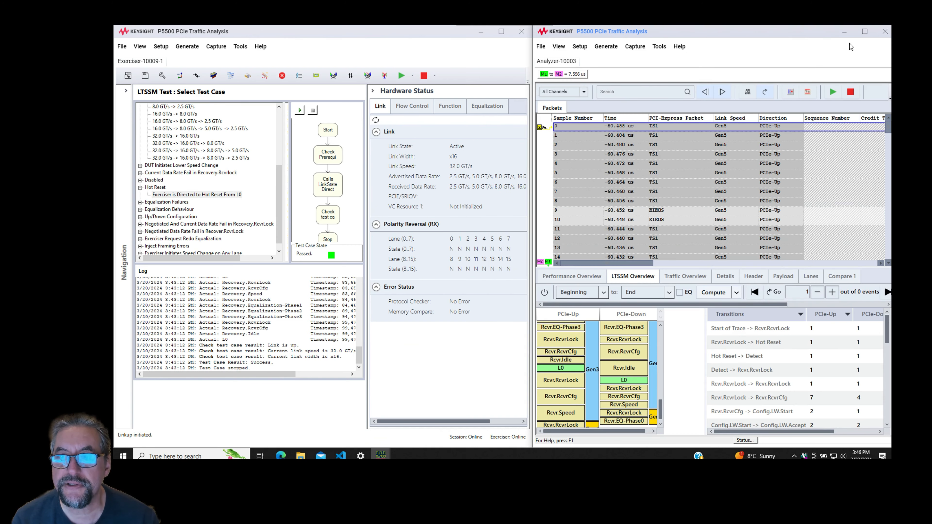
Capture the Hot Reset From L0 test case again with compression enabled and compute the LTSSM Overview for the new trace
{"action": "left_click", "coordinate": [832, 93]}
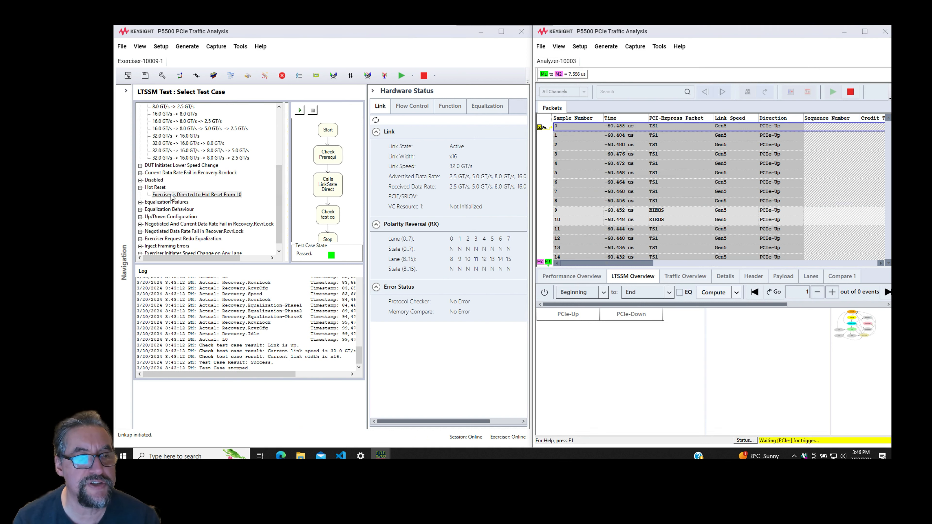
{"action": "left_click", "coordinate": [300, 111]}
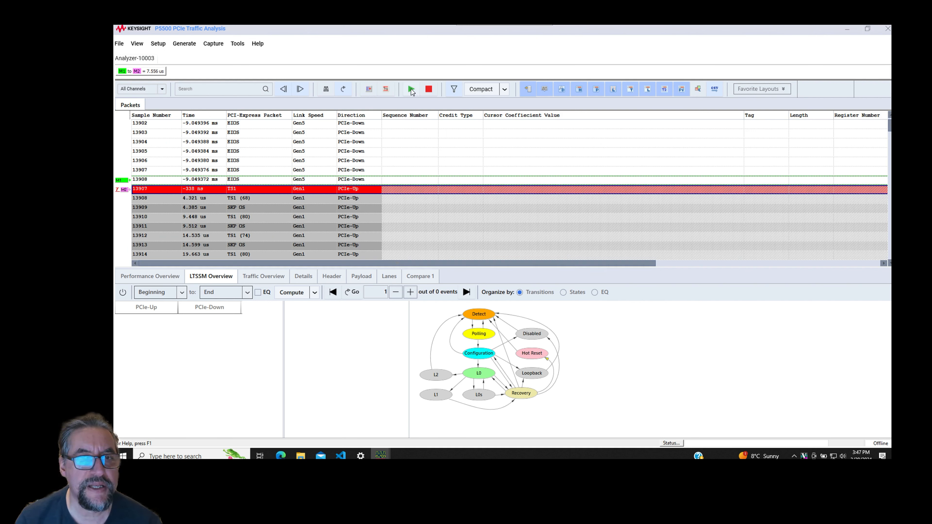
{"action": "left_click", "coordinate": [292, 293]}
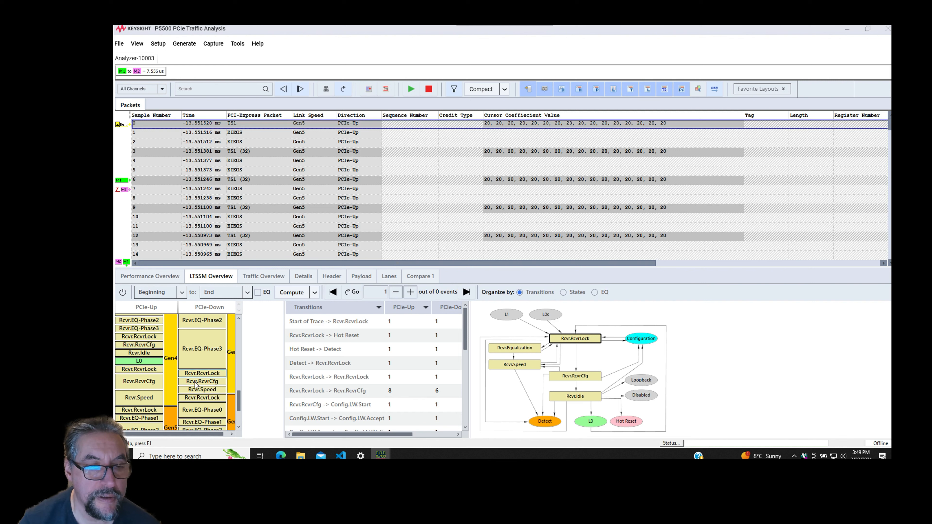
Review the computed LTSSM state timelines for PCIe-Up and PCIe-Down from the final L0 back to the start of the trace
{"action": "left_click_drag", "start_coordinate": [239, 400], "coordinate": [238, 421]}
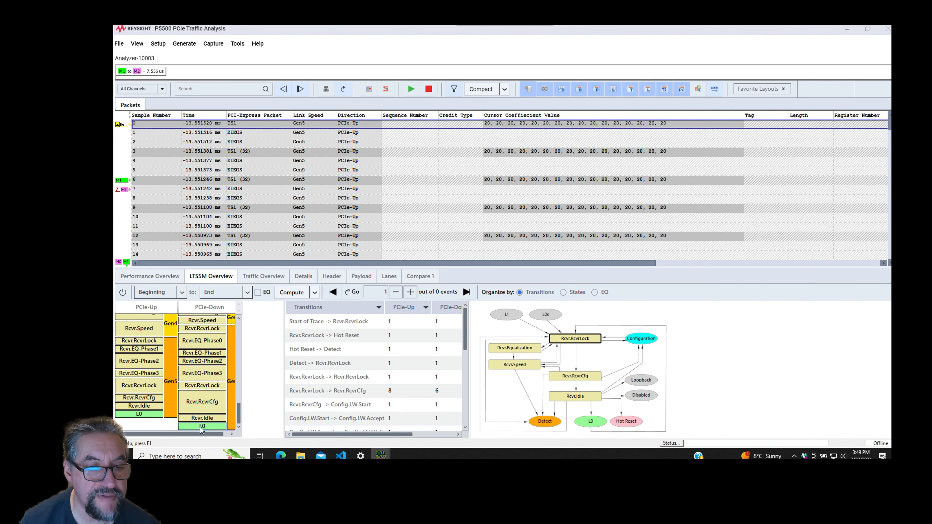
{"action": "left_click_drag", "start_coordinate": [238, 414], "coordinate": [242, 327]}
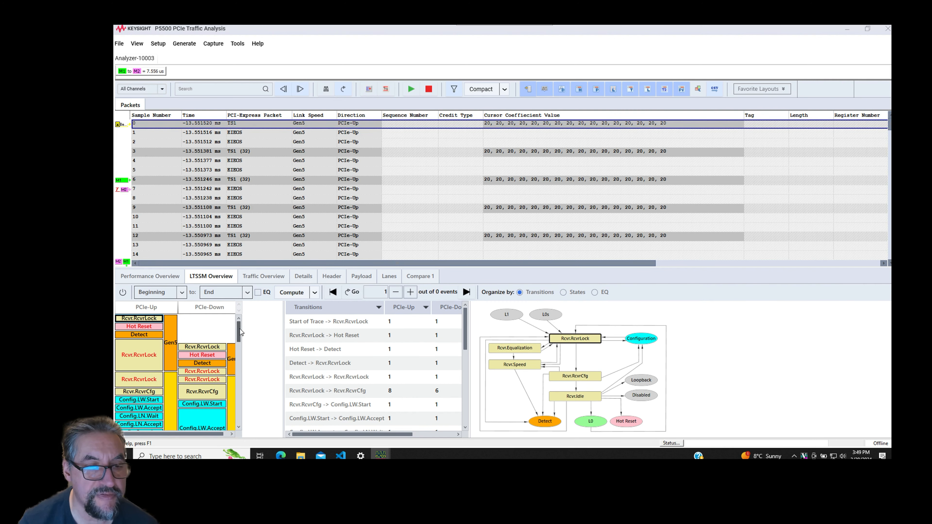
{"action": "left_click_drag", "start_coordinate": [239, 332], "coordinate": [242, 349]}
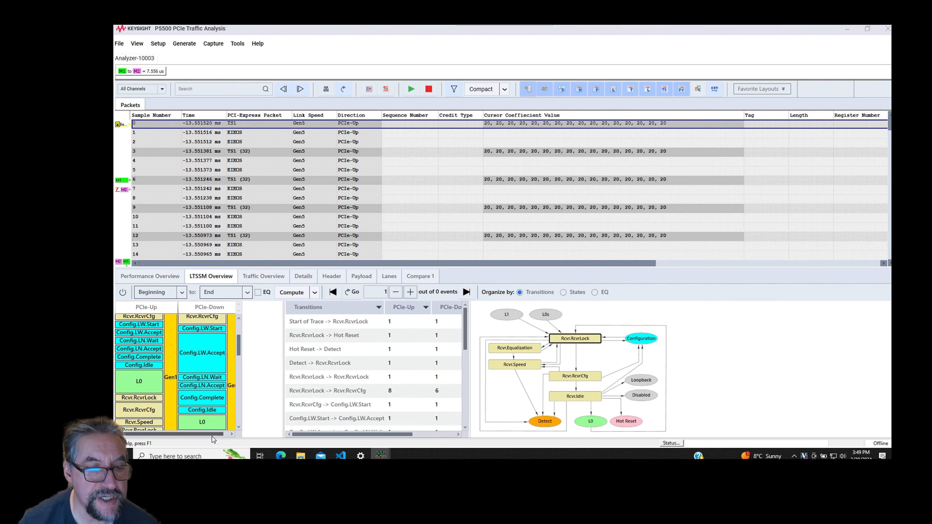
{"action": "left_click_drag", "start_coordinate": [214, 435], "coordinate": [222, 438]}
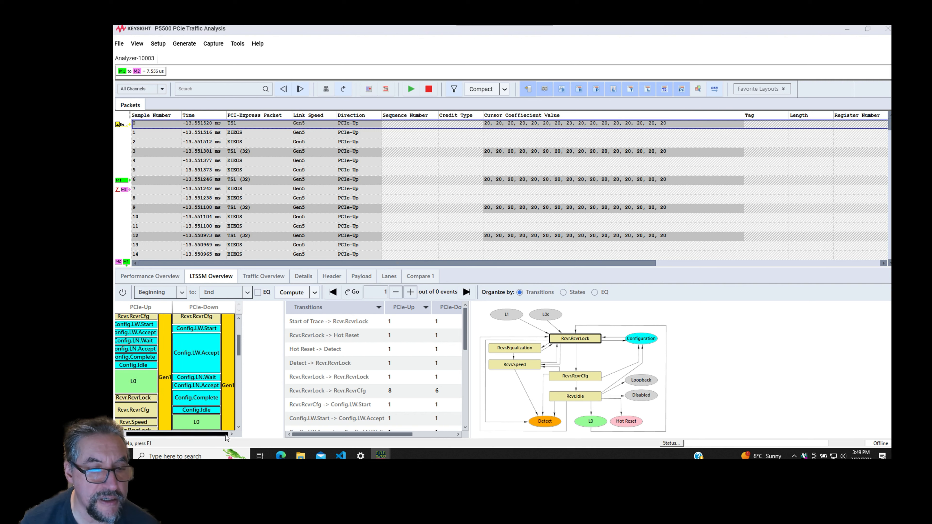
{"action": "mouse_move", "coordinate": [239, 346]}
{"action": "left_mouse_down"}
{"action": "mouse_move", "coordinate": [237, 402]}
{"action": "mouse_move", "coordinate": [238, 333]}
{"action": "left_mouse_up"}
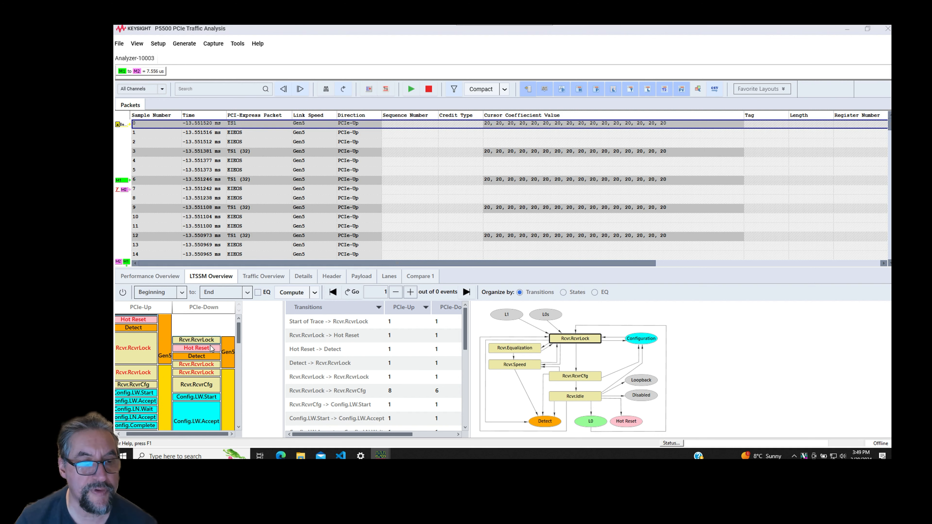
Inspect the PCIe-Down states from Hot Reset through Detect, Rcvr.RcvrLock and Rcvr.RcvrCfg to Config.LW.Accept with their packets and state diagrams
{"action": "left_click", "coordinate": [212, 349]}
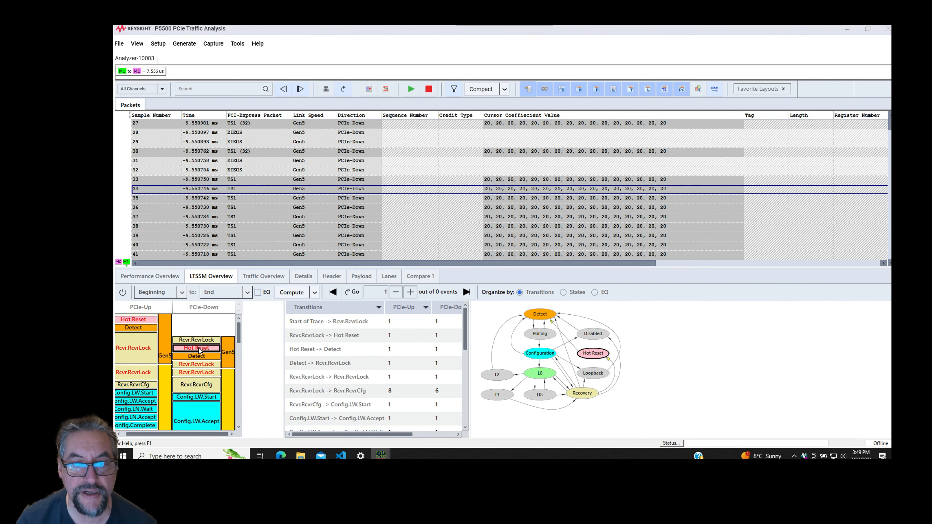
{"action": "left_click", "coordinate": [202, 357]}
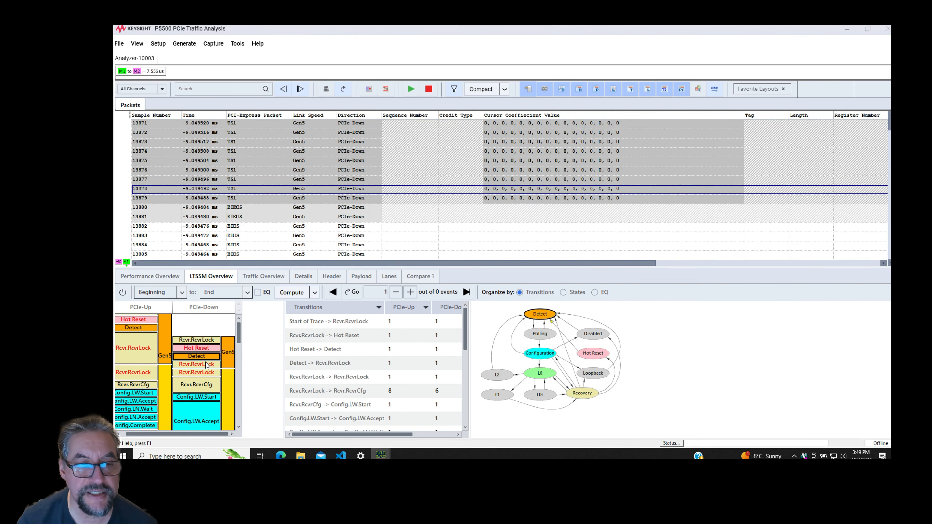
{"action": "left_click", "coordinate": [207, 366]}
{"action": "left_click", "coordinate": [208, 373]}
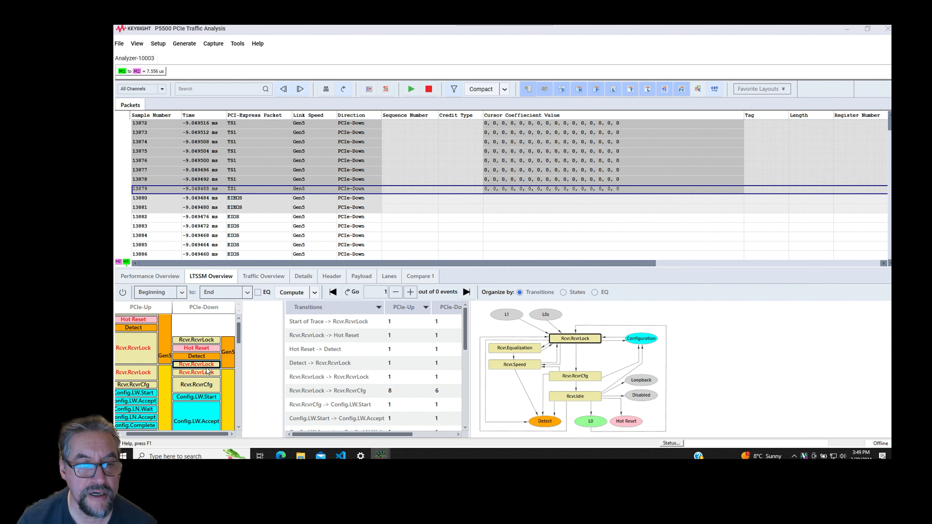
{"action": "left_click", "coordinate": [208, 384]}
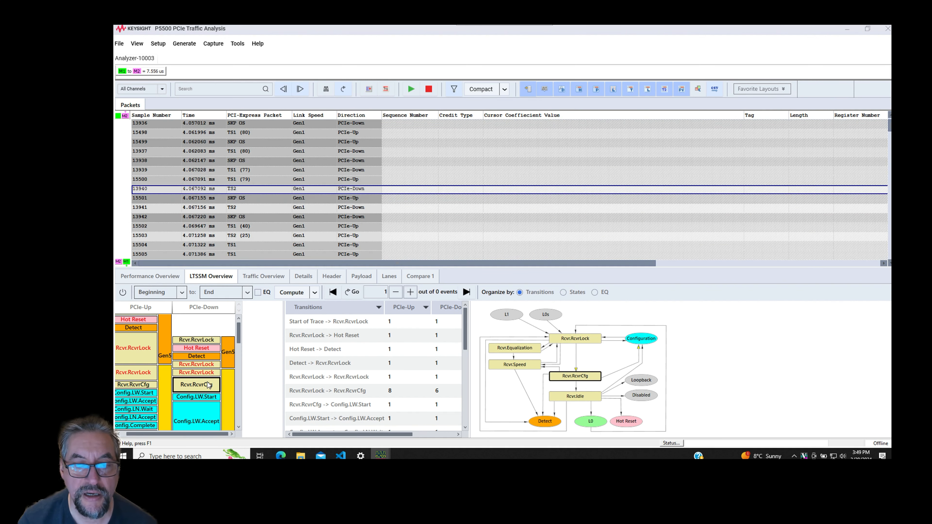
{"action": "left_click", "coordinate": [213, 404]}
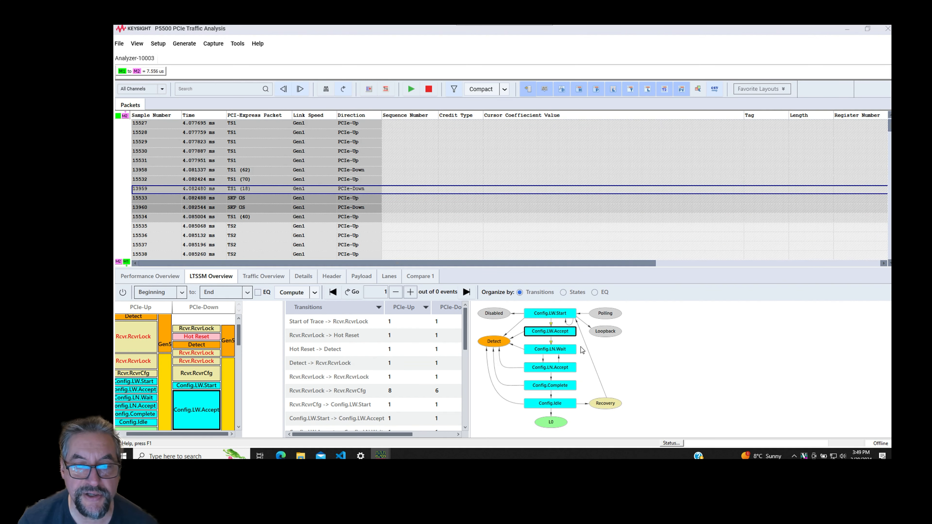
Inspect the PCIe-Down states Config.LN.Wait, Config.LN.Accept, Config.Complete and Config.Idle, and review the following speed change and Gen3 equalization states
{"action": "scroll", "coordinate": [213, 400], "scroll_direction": "down", "scroll_amount": 2}
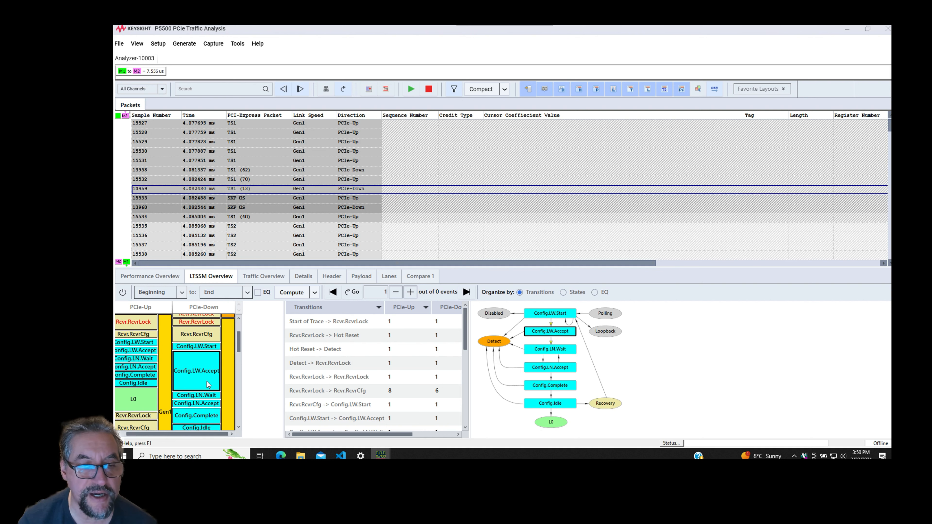
{"action": "left_click", "coordinate": [207, 396]}
{"action": "left_click", "coordinate": [211, 404]}
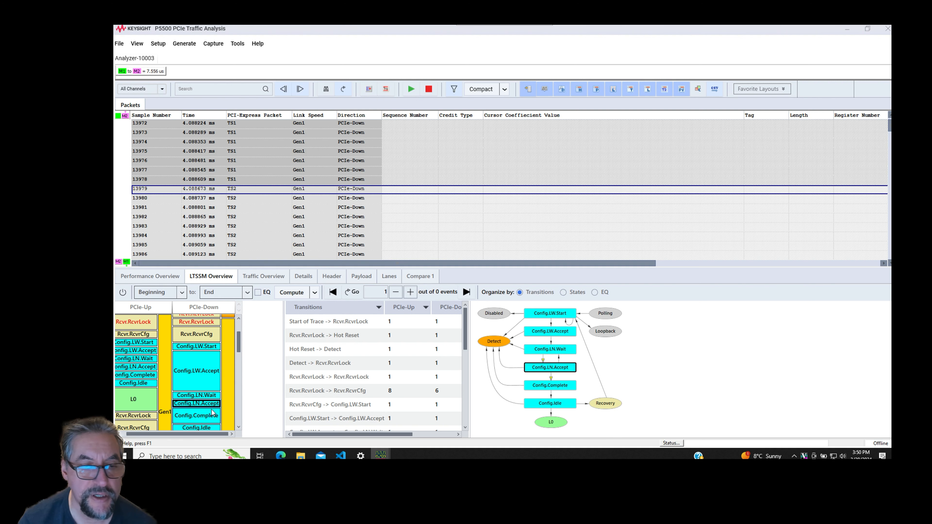
{"action": "left_click", "coordinate": [214, 416]}
{"action": "scroll", "coordinate": [213, 420], "scroll_direction": "down", "scroll_amount": 1}
{"action": "left_click", "coordinate": [211, 408]}
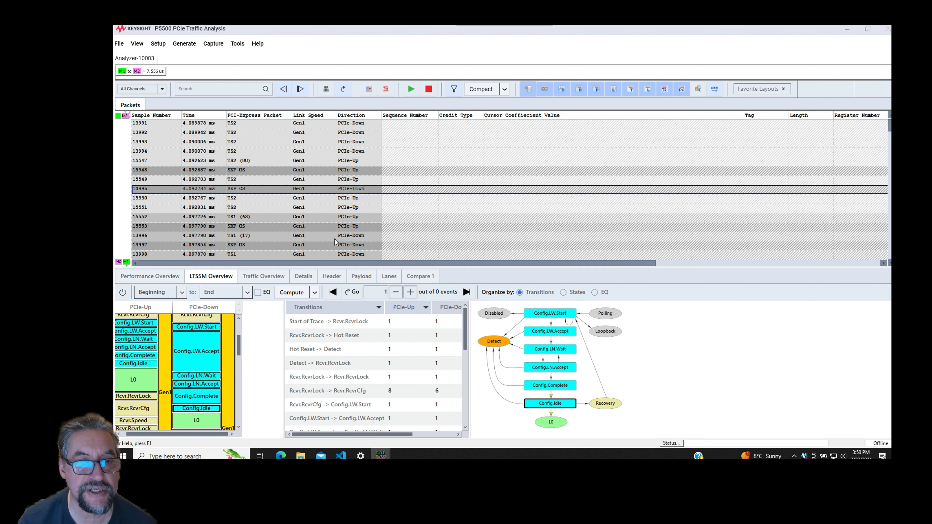
{"action": "scroll", "coordinate": [186, 391], "scroll_direction": "down", "scroll_amount": 2}
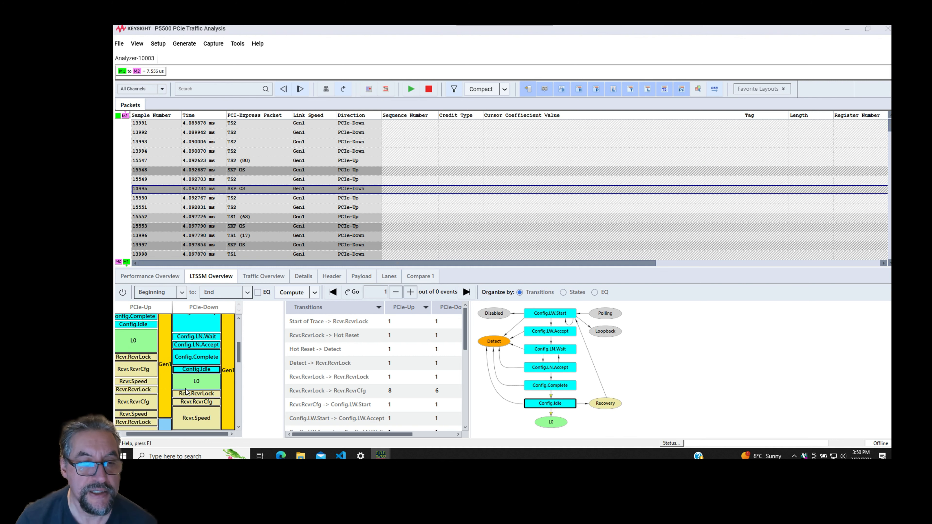
{"action": "scroll", "coordinate": [186, 392], "scroll_direction": "down", "scroll_amount": 5}
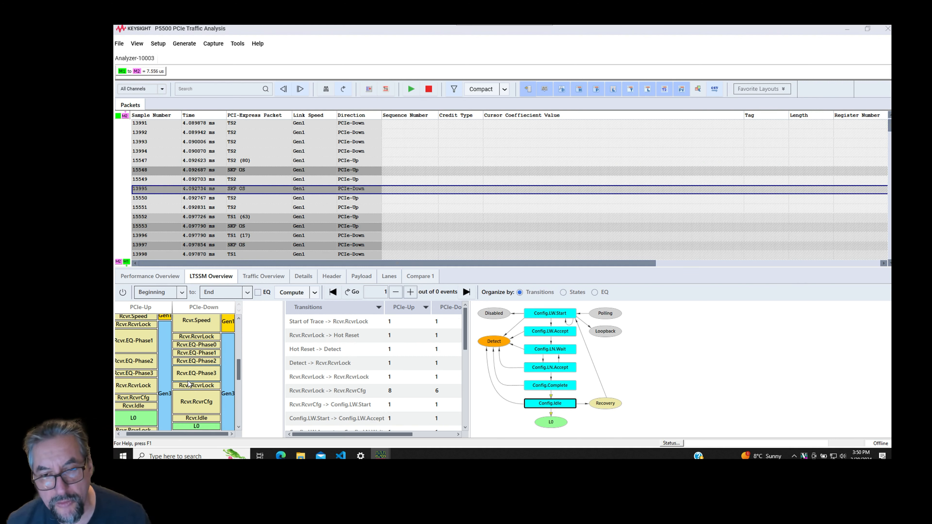
{"action": "mouse_move", "coordinate": [188, 383]}
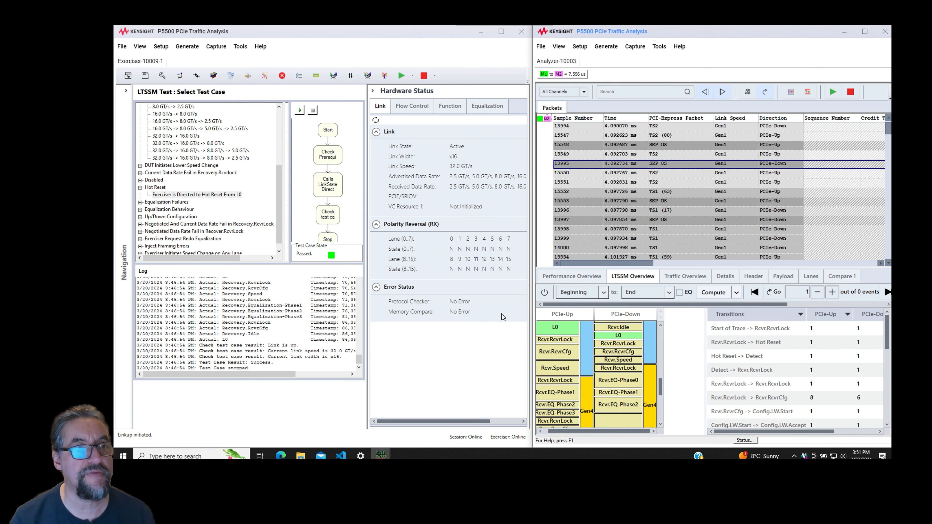
Maximize the analyzer window and save its configuration and data to the Desktop as "hot reset ltssm" with All Data and Setup
{"action": "left_click", "coordinate": [864, 32]}
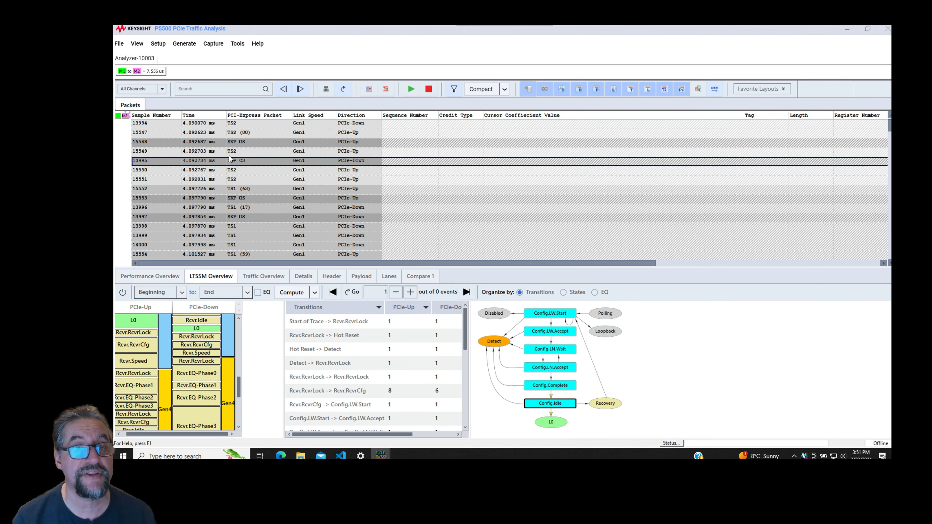
{"action": "left_click", "coordinate": [119, 44]}
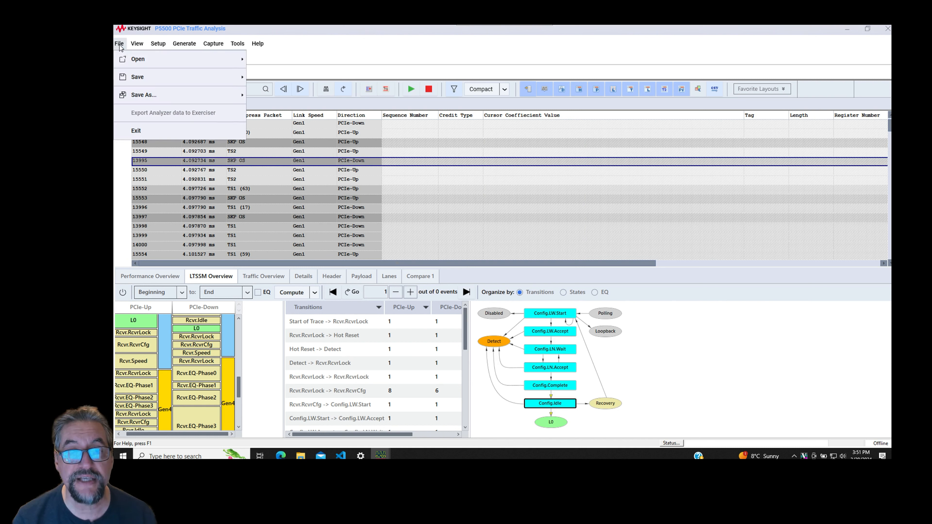
{"action": "mouse_move", "coordinate": [197, 93]}
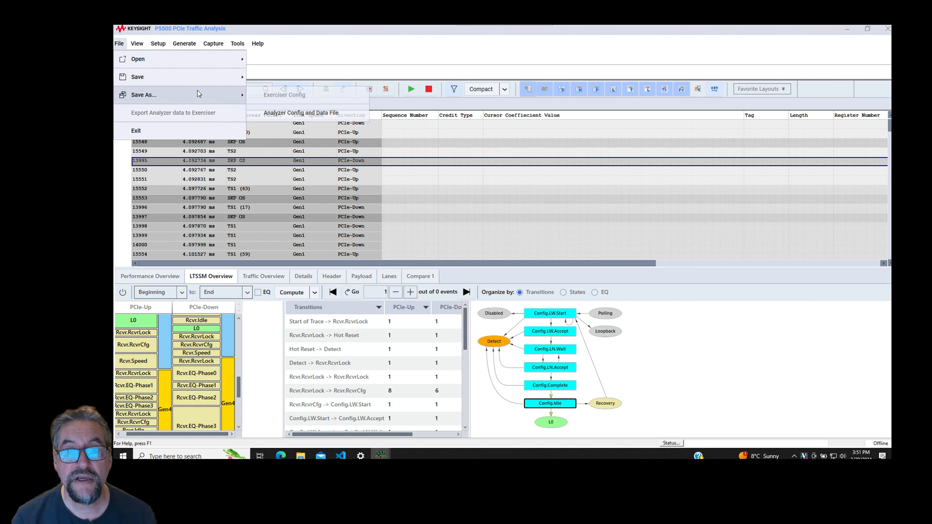
{"action": "left_click", "coordinate": [319, 114]}
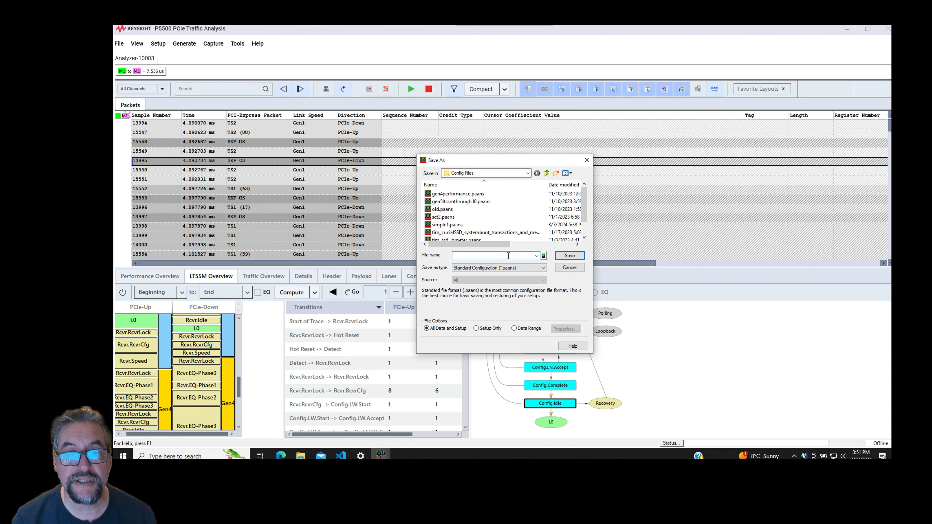
{"action": "left_click", "coordinate": [547, 172]}
{"action": "left_click", "coordinate": [547, 173]}
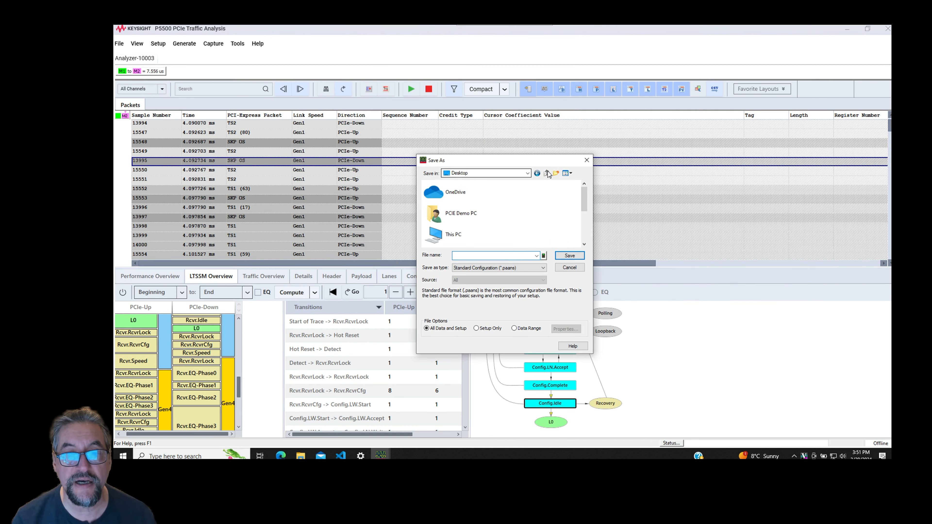
{"action": "scroll", "coordinate": [554, 208], "scroll_direction": "down", "scroll_amount": 3}
{"action": "scroll", "coordinate": [553, 208], "scroll_direction": "up", "scroll_amount": 3}
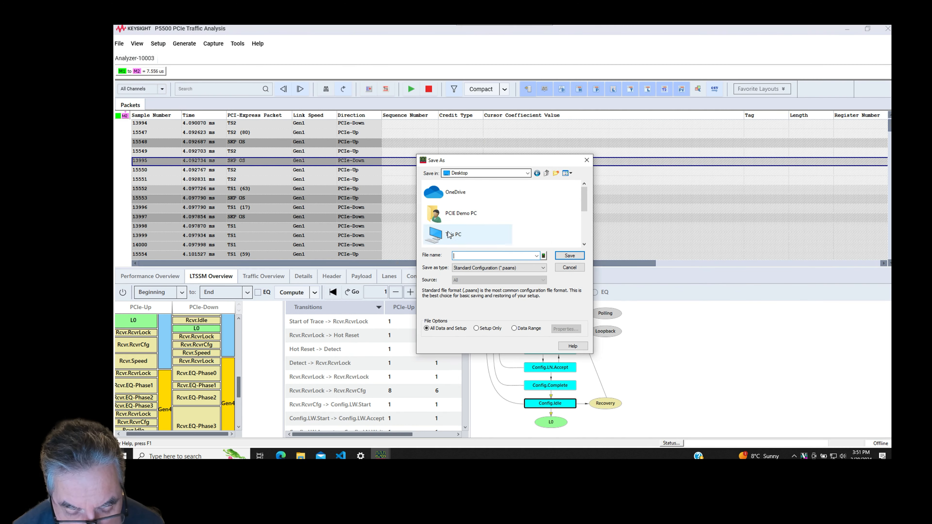
{"action": "double_click", "coordinate": [448, 234]}
{"action": "double_click", "coordinate": [472, 230]}
{"action": "left_click", "coordinate": [469, 255]}
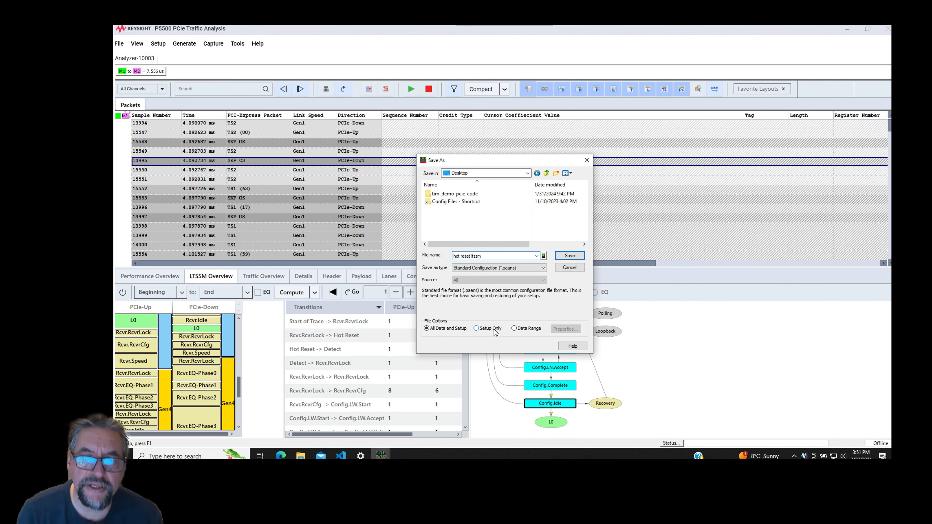
{"action": "left_click", "coordinate": [571, 257]}
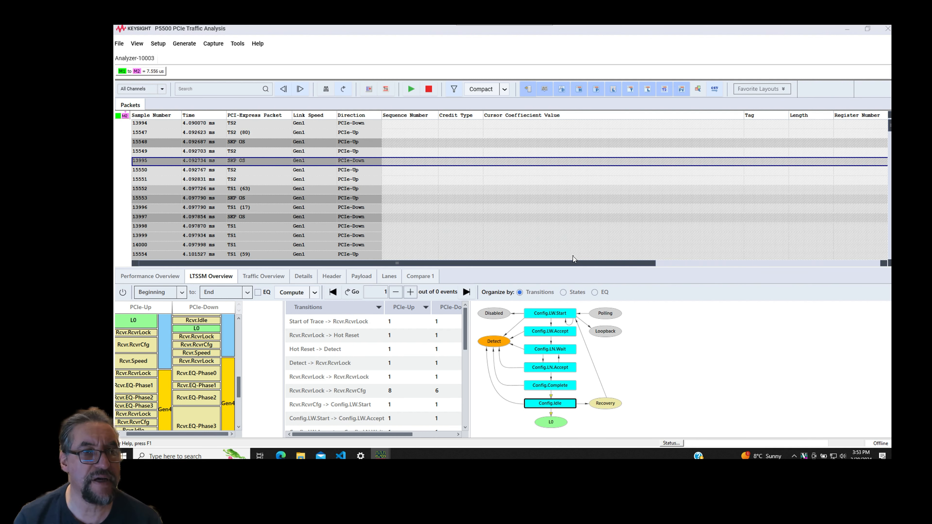
Minimize the analyzer and Exerciser-10009-1 windows and check the saved hot reset ltssm.paans file on the desktop
{"action": "left_click", "coordinate": [847, 31]}
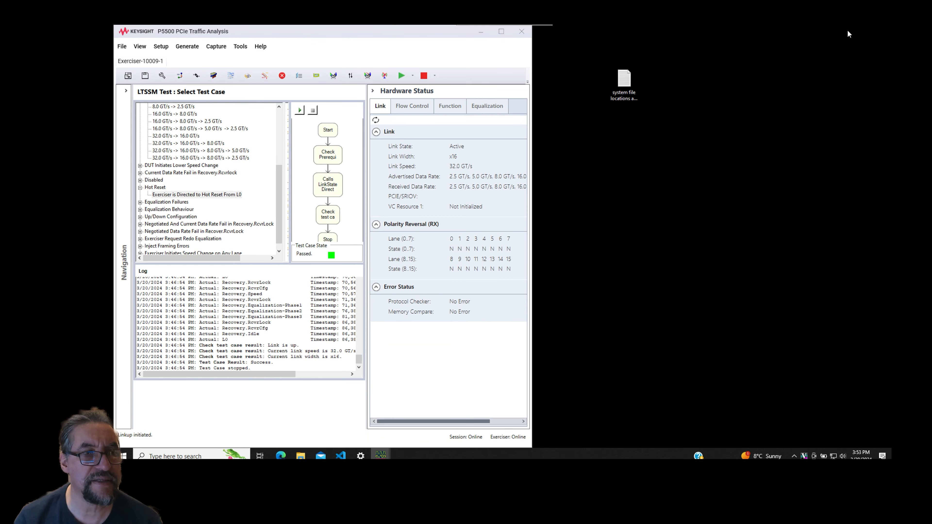
{"action": "left_click", "coordinate": [481, 31]}
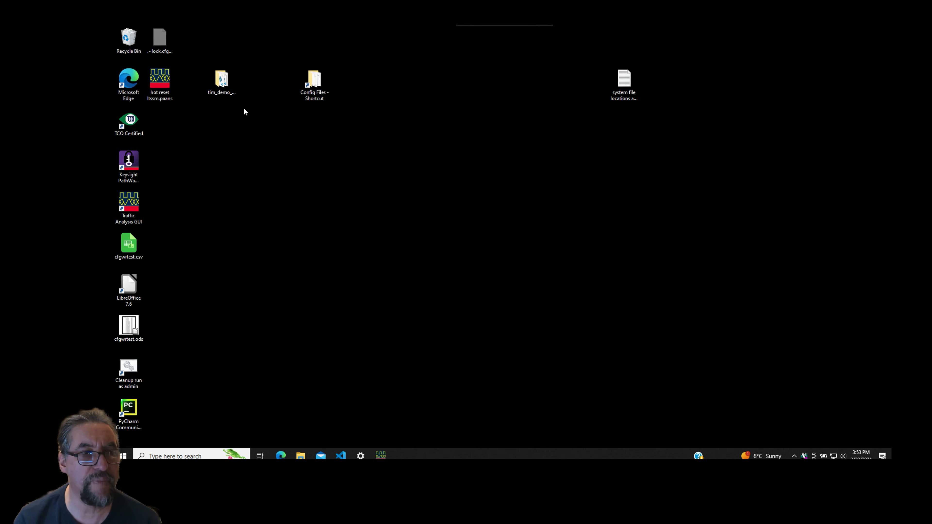
{"action": "left_click", "coordinate": [169, 86]}
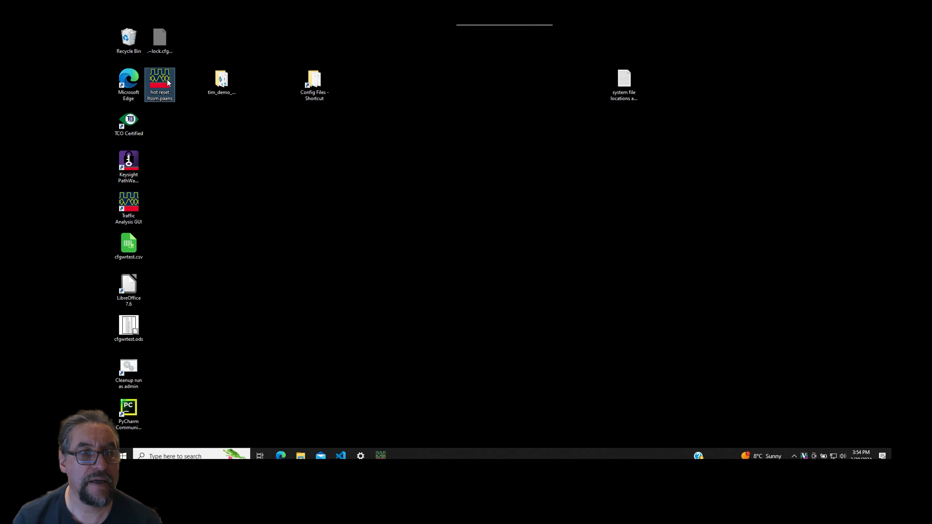
{"action": "right_click", "coordinate": [164, 84]}
{"action": "left_click", "coordinate": [457, 193]}
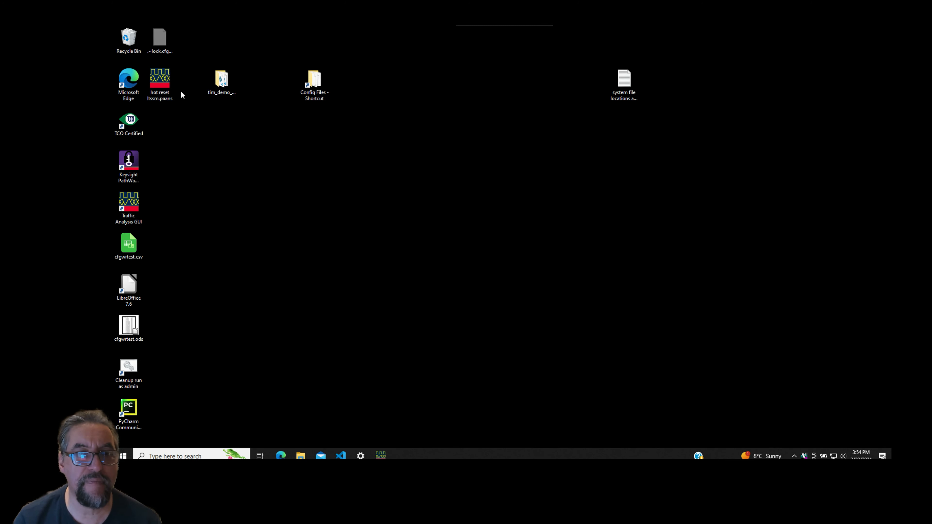
Open the hot reset ltssm file from the desktop in a new offline analyzer window without saving the current configuration
{"action": "double_click", "coordinate": [161, 80]}
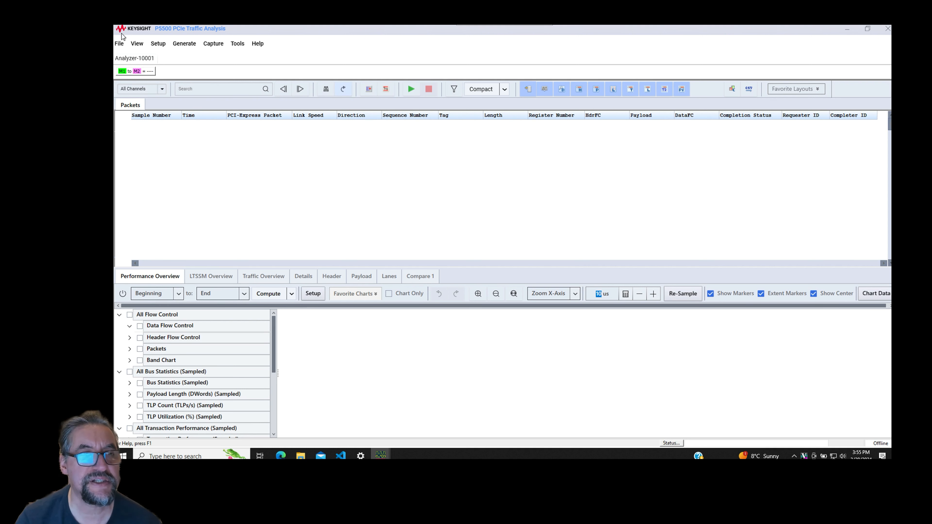
{"action": "left_click", "coordinate": [119, 44]}
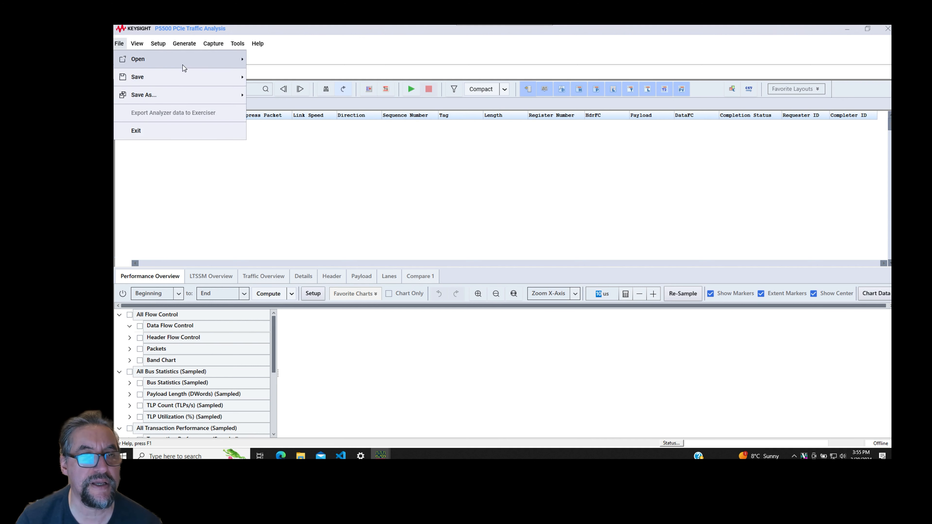
{"action": "mouse_move", "coordinate": [184, 68]}
{"action": "left_click", "coordinate": [299, 77]}
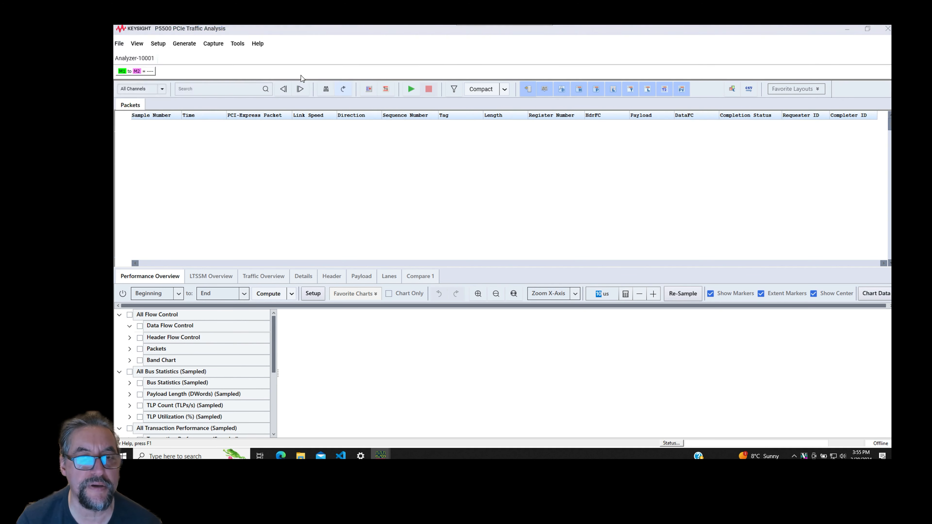
{"action": "left_click", "coordinate": [374, 231]}
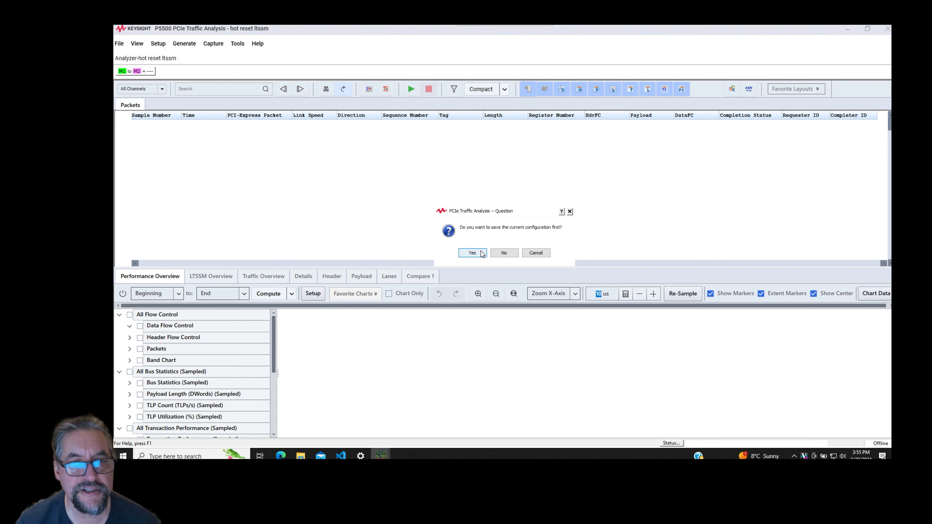
{"action": "left_click", "coordinate": [504, 253]}
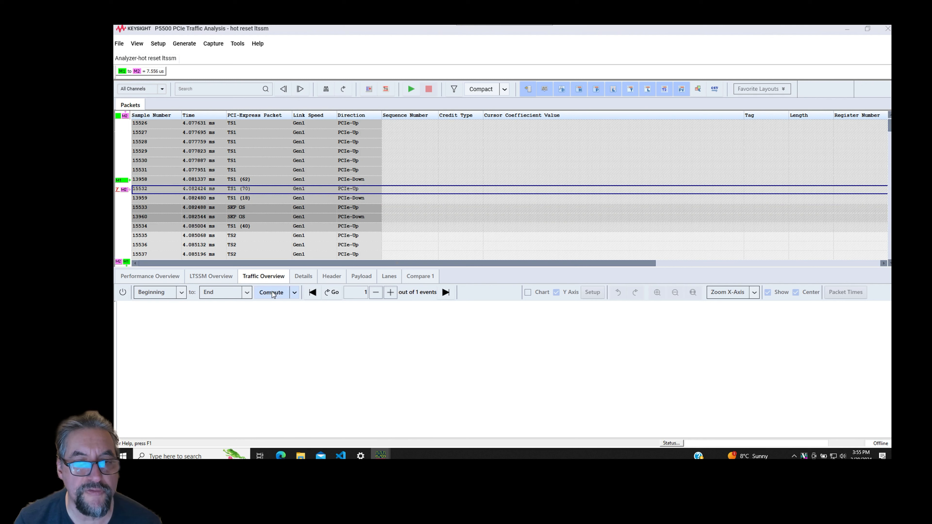
Compute the overview for the loaded trace from Beginning to End and review its state timeline in the LTSSM Overview
{"action": "left_click", "coordinate": [271, 293]}
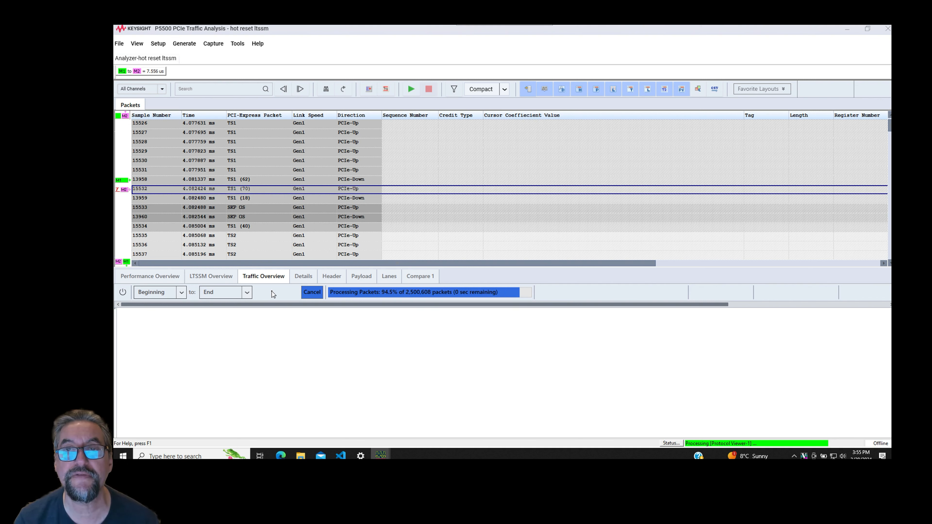
{"action": "left_click", "coordinate": [218, 279]}
{"action": "scroll", "coordinate": [237, 398], "scroll_direction": "down", "scroll_amount": 3}
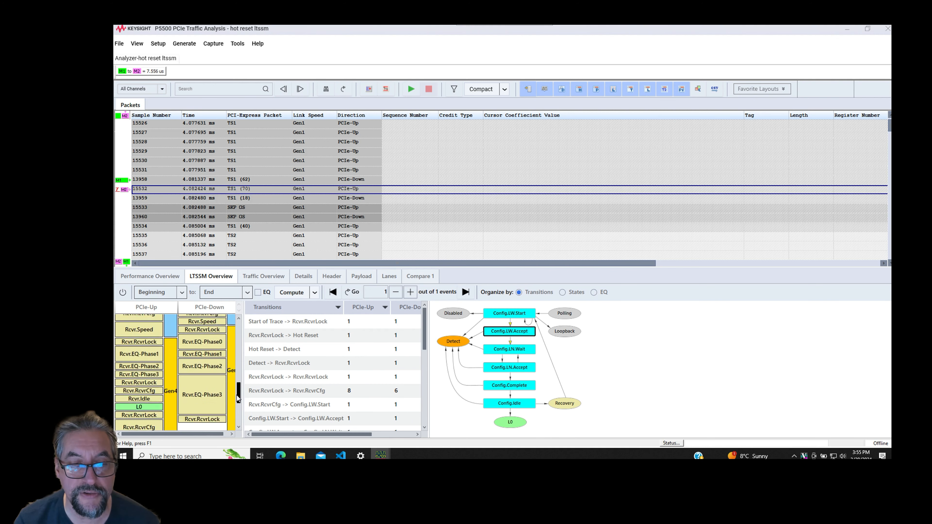
{"action": "left_click_drag", "start_coordinate": [237, 399], "coordinate": [238, 418]}
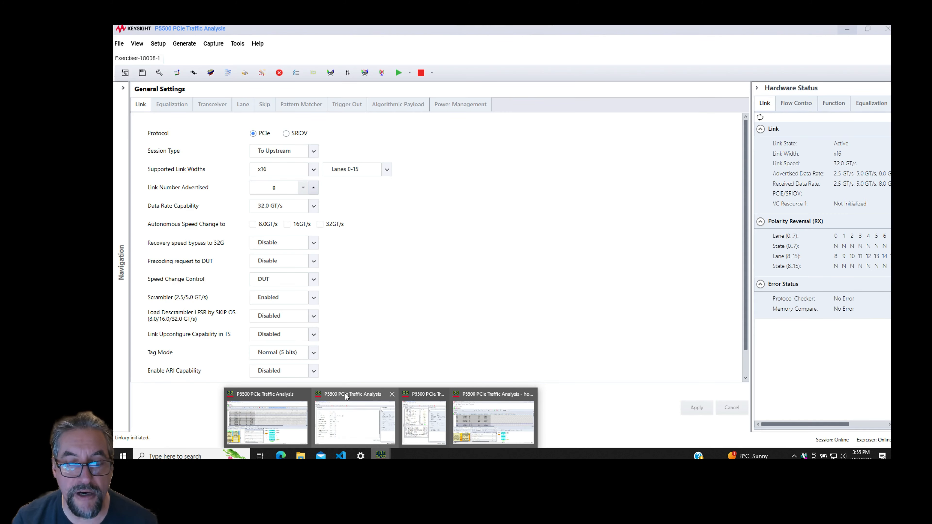